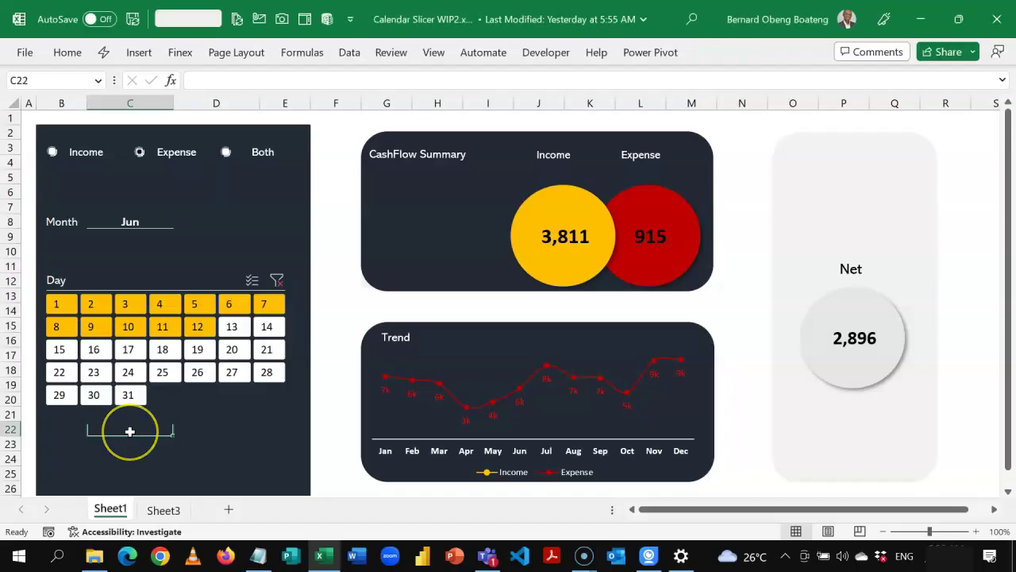
Step: Switch the Trend chart through the Income, Expense and Both options, ending on Income
left_click(52, 153)
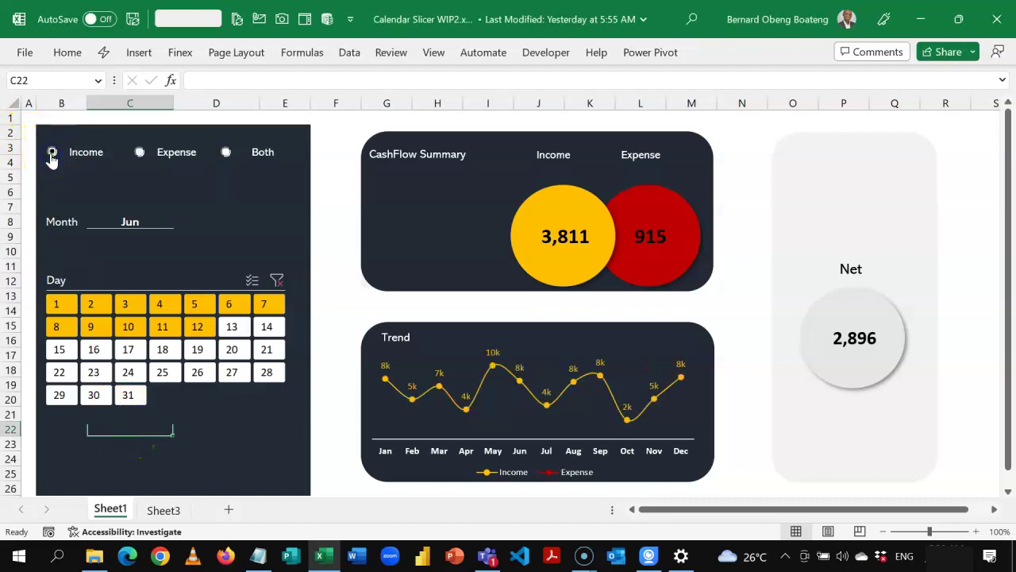
left_click(139, 153)
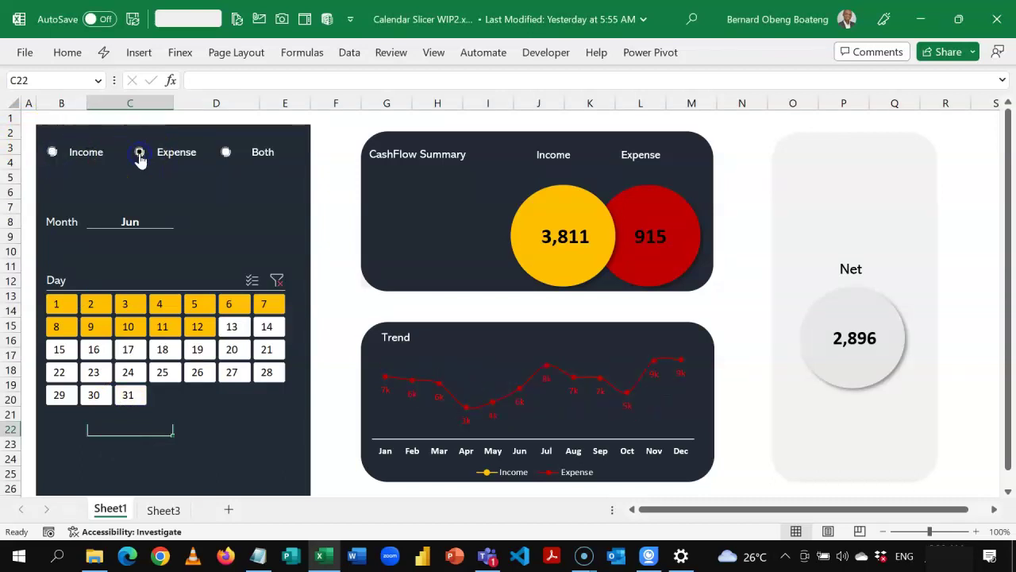
left_click(226, 153)
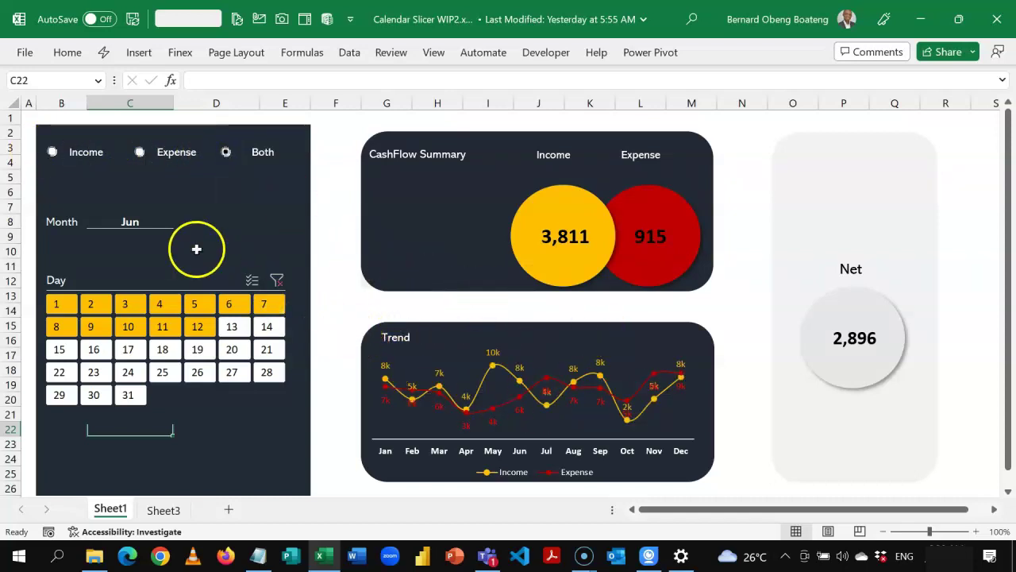
left_click(149, 222)
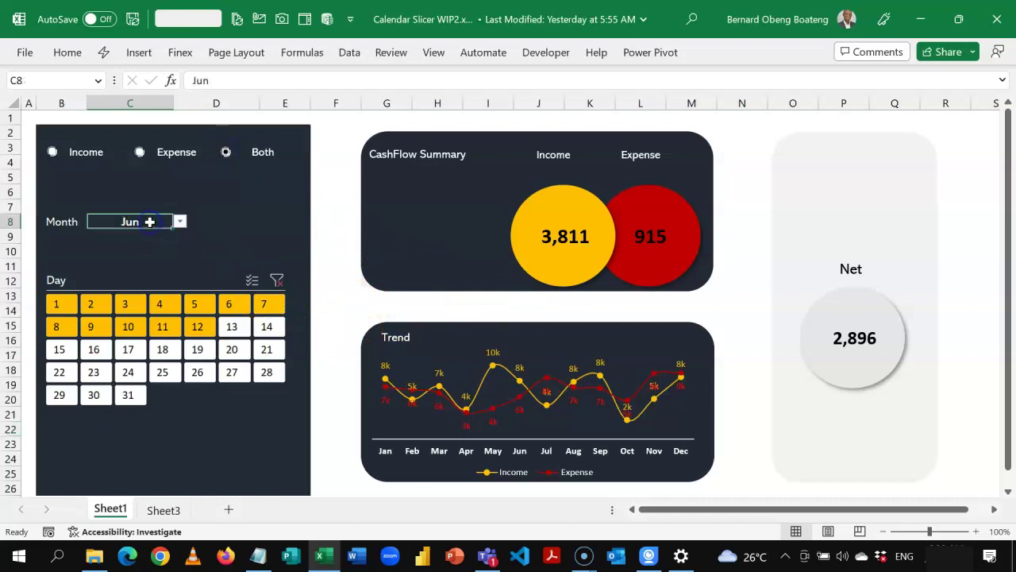
left_click(52, 153)
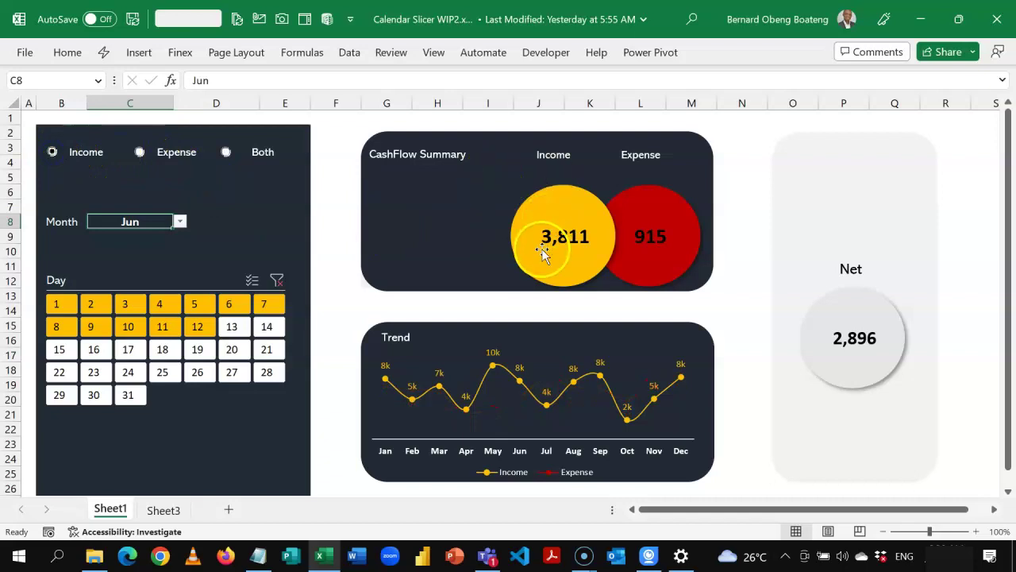
Step: Try the dashboard's Month selector with Mar and return it to Jun
left_click(181, 222)
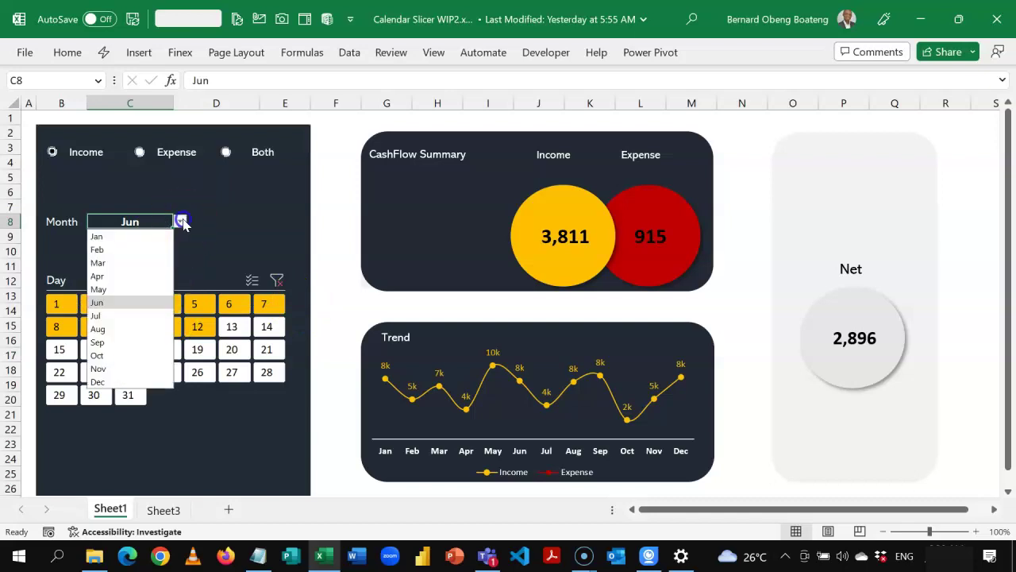
left_click(136, 262)
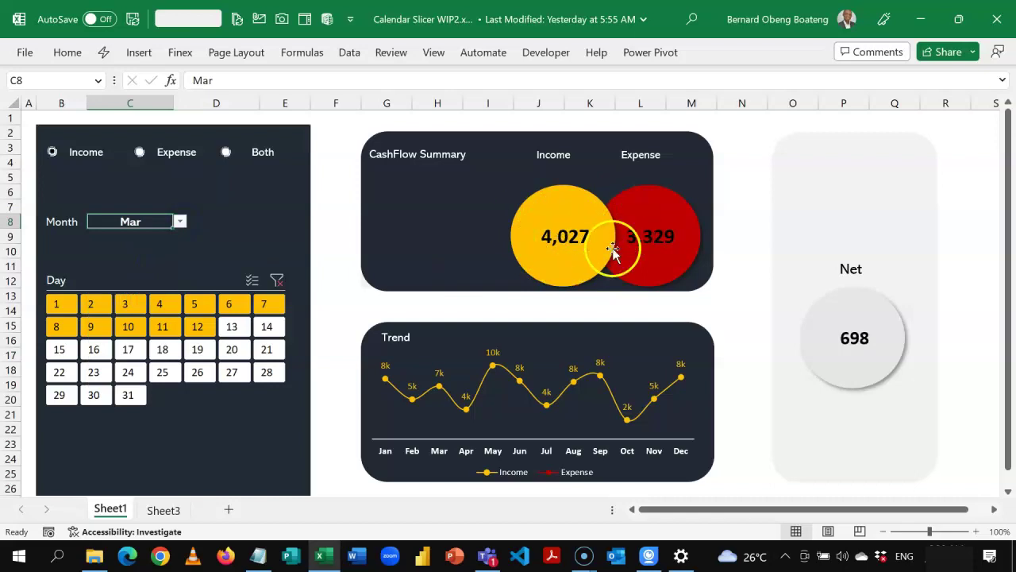
left_click(180, 221)
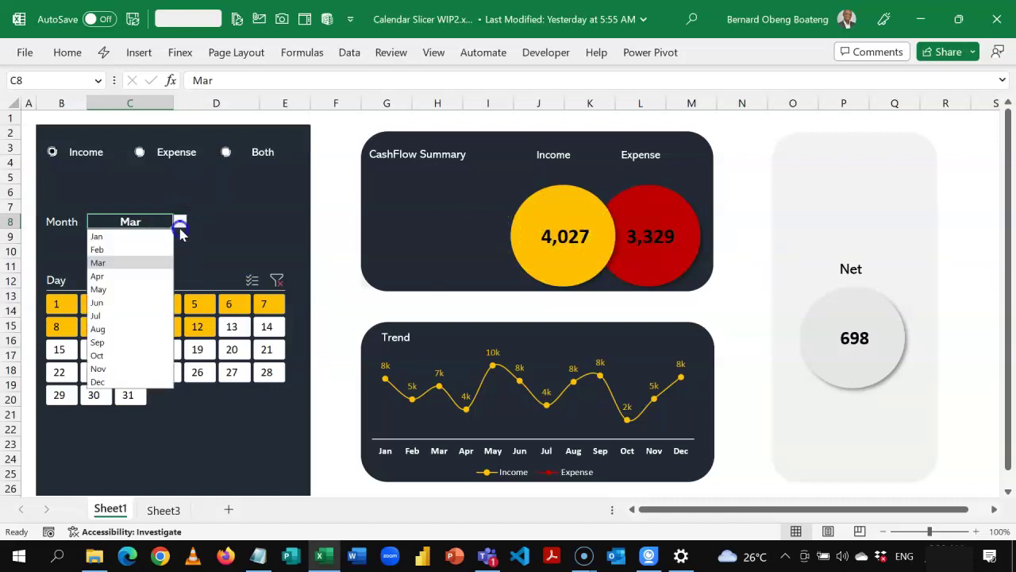
left_click(139, 304)
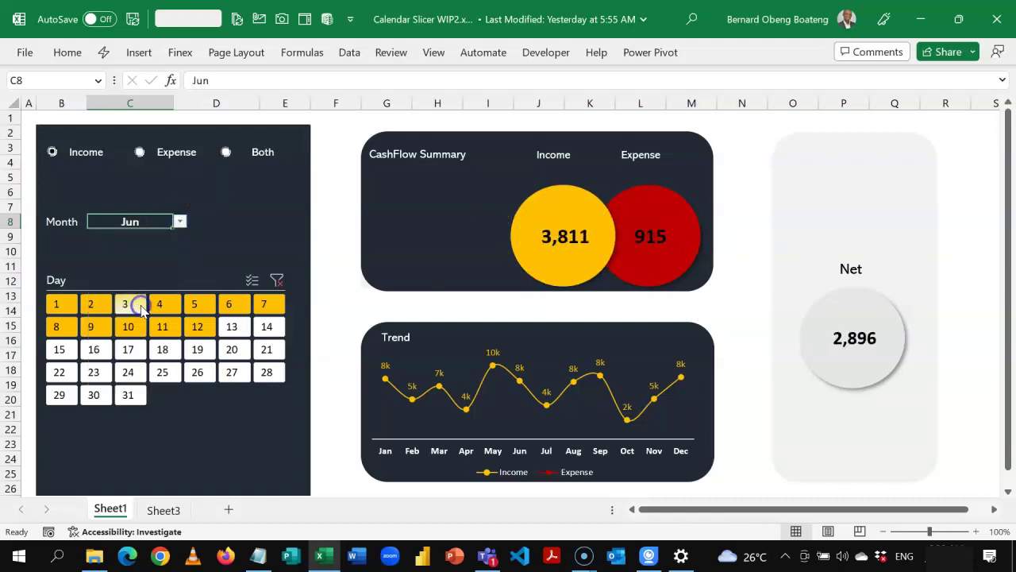
Step: Filter the Day calendar slicer to day 1, day 2, day 1 again, and the range of days 1 to 5
left_click(72, 312)
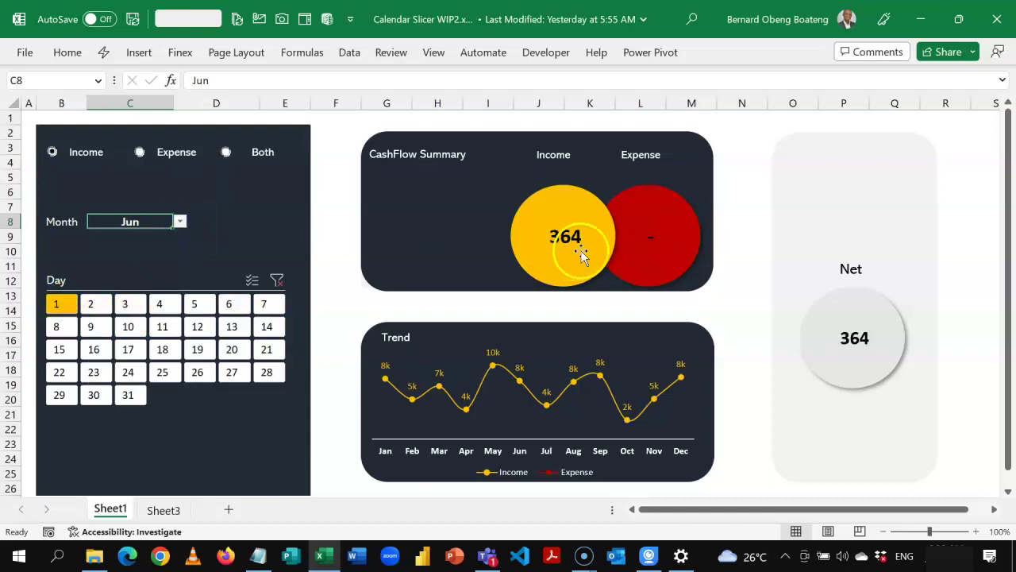
left_click(95, 303)
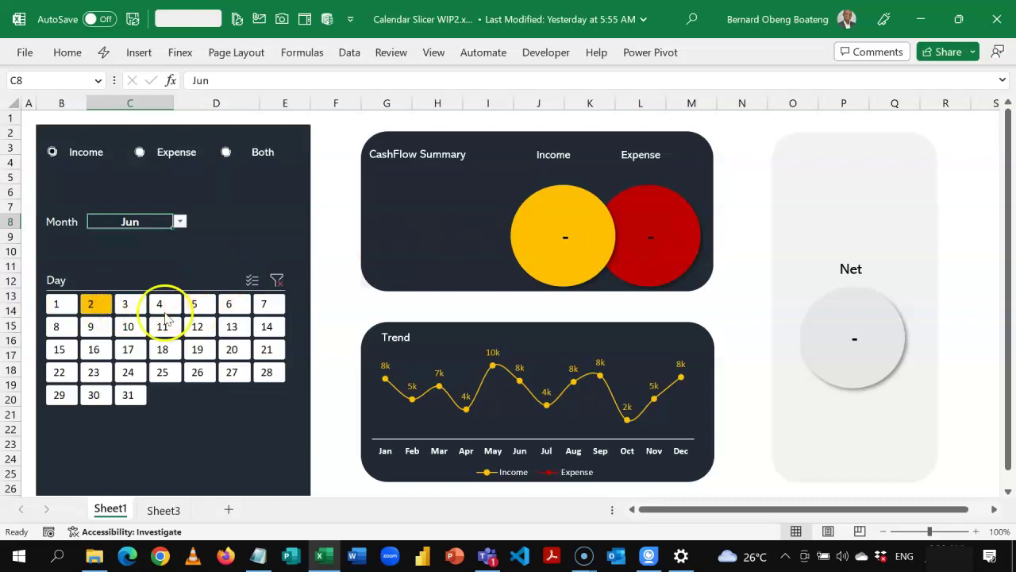
left_click(67, 313)
left_click_drag(58, 305, 201, 304)
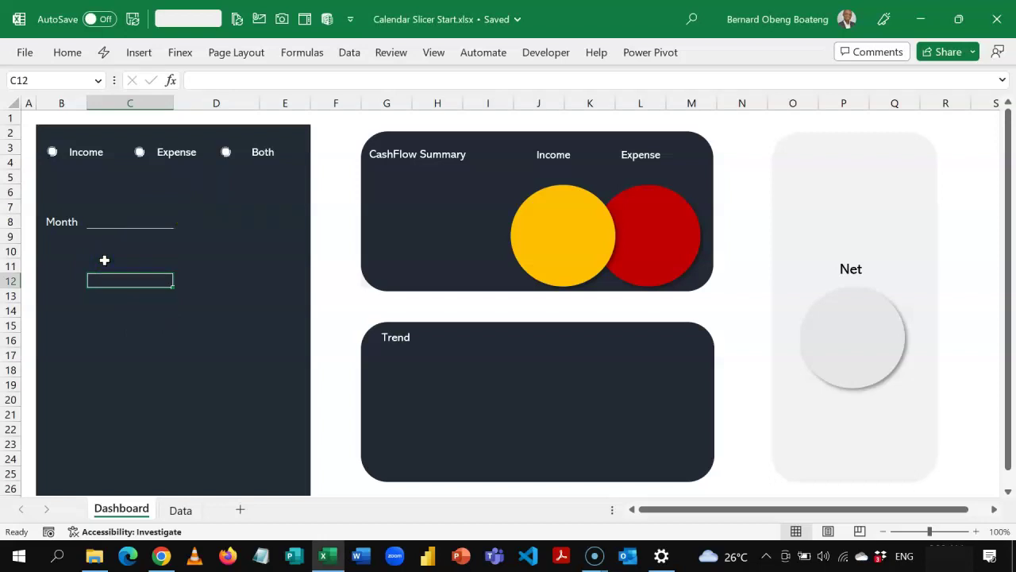
Step: Rename the table on the Data sheet to Transactions
left_click(109, 223)
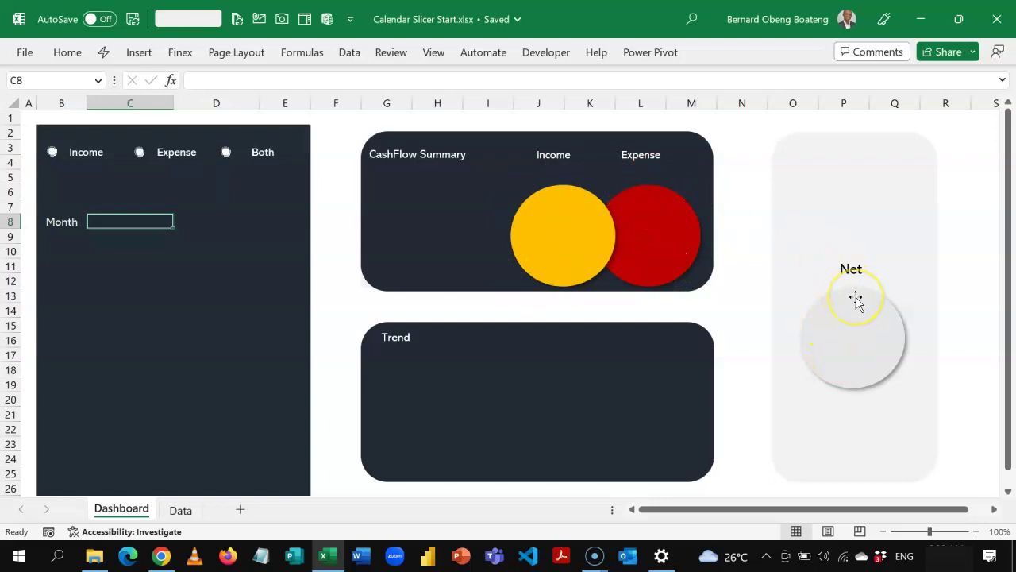
left_click(181, 510)
left_click(278, 257)
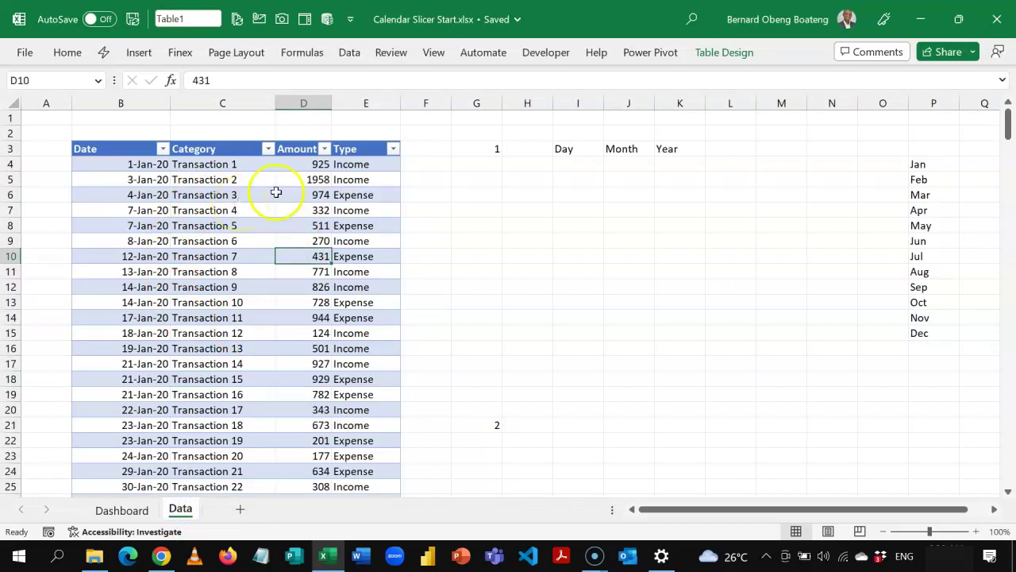
left_click(714, 55)
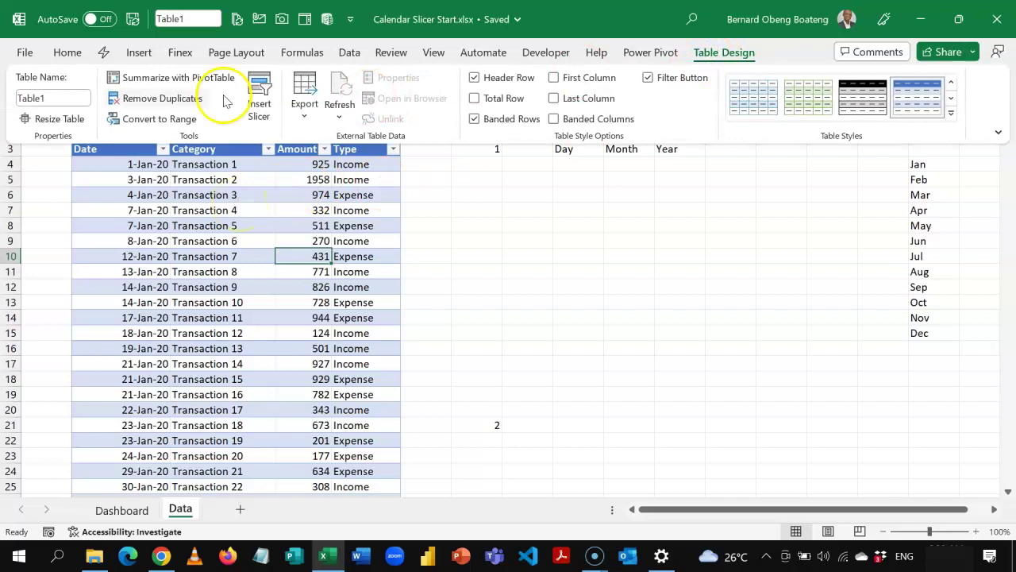
left_click(79, 98)
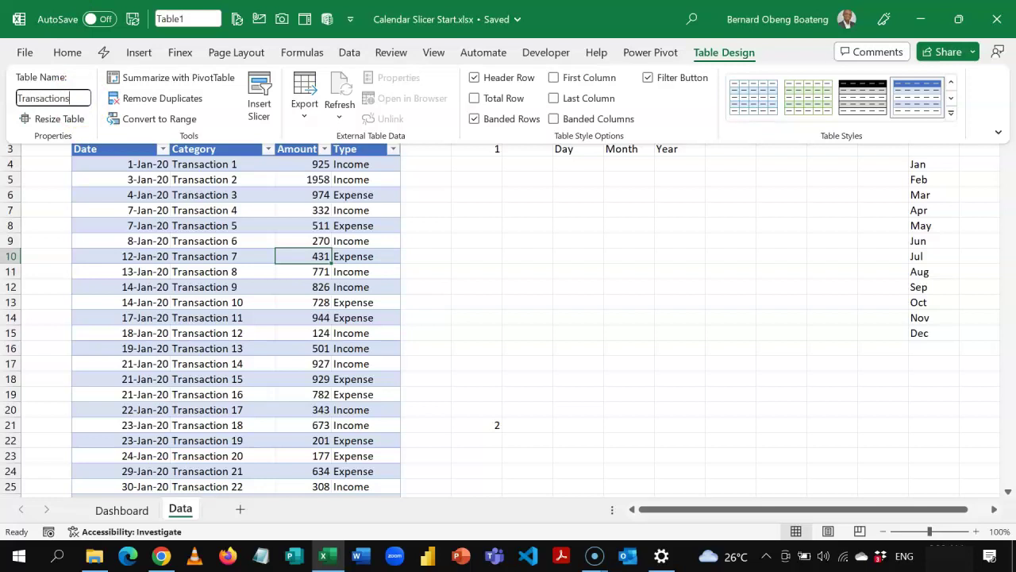
key("Return")
Step: Try referencing the Transactions table in a formula in cell H9 and discard the entry
left_click(526, 238)
left_click(526, 238)
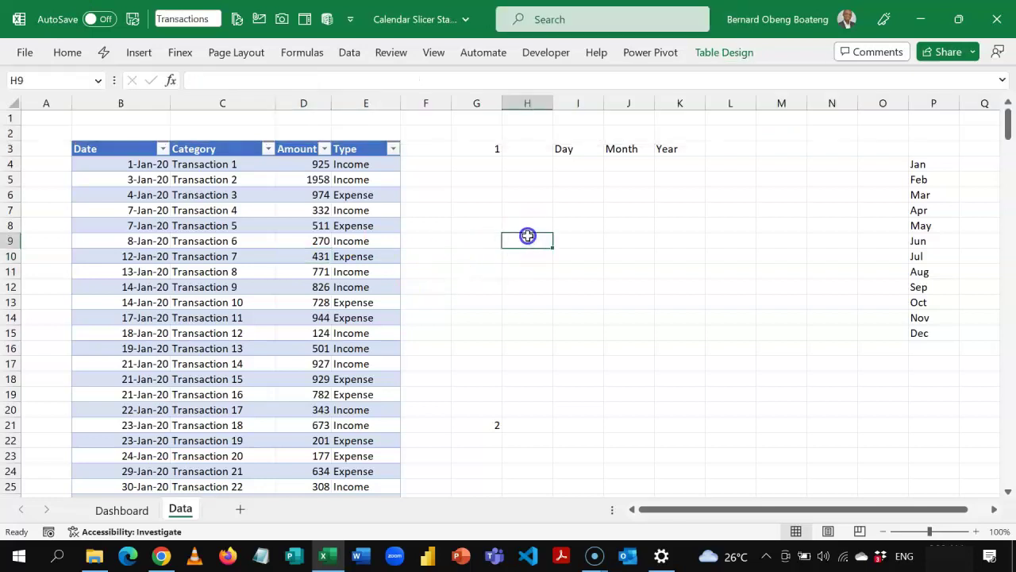
type("=tr")
key("Tab")
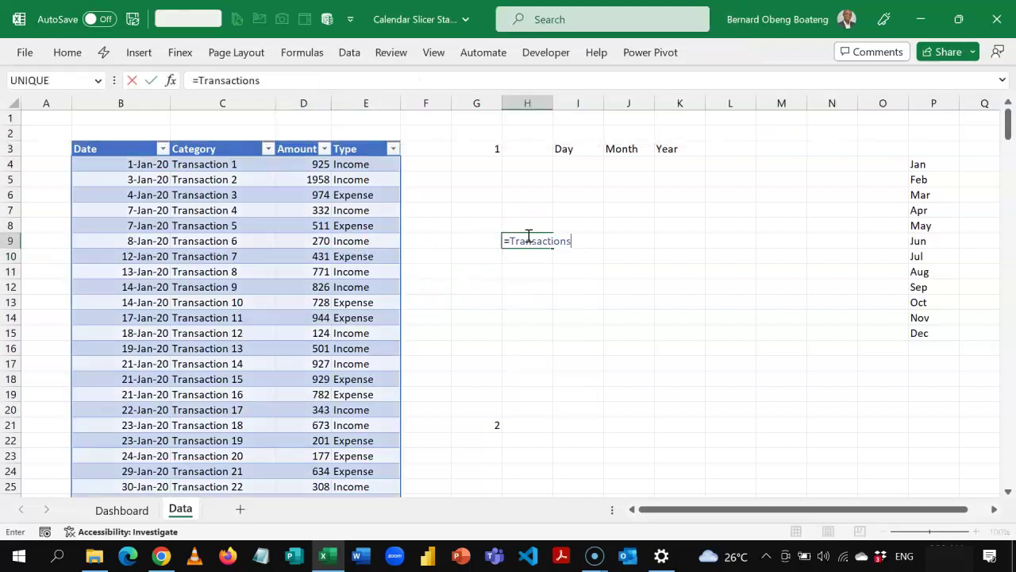
key("Escape")
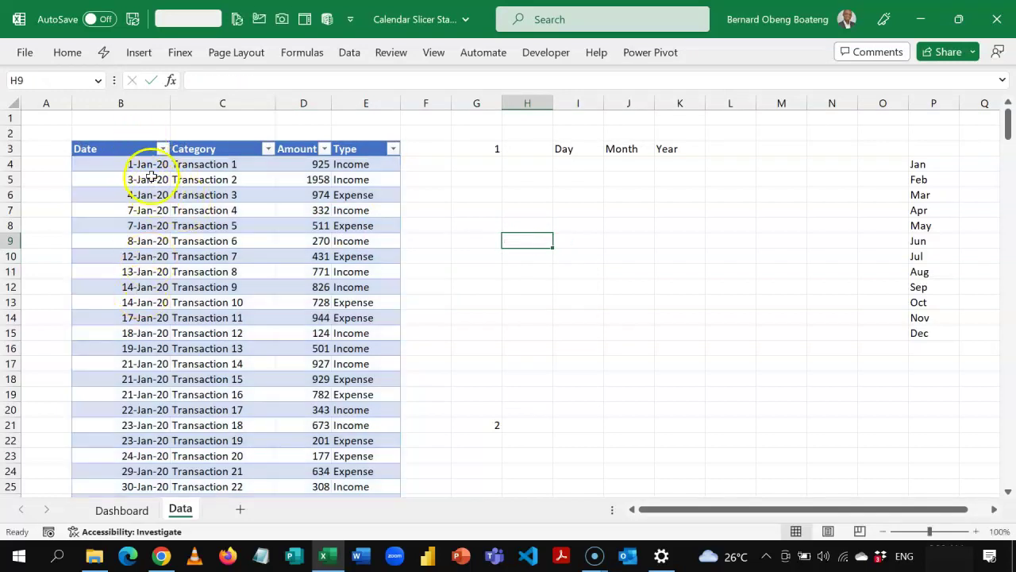
Step: Check the years in the table's Date filter and enter 2020 under Year in cell K4
left_click(162, 149)
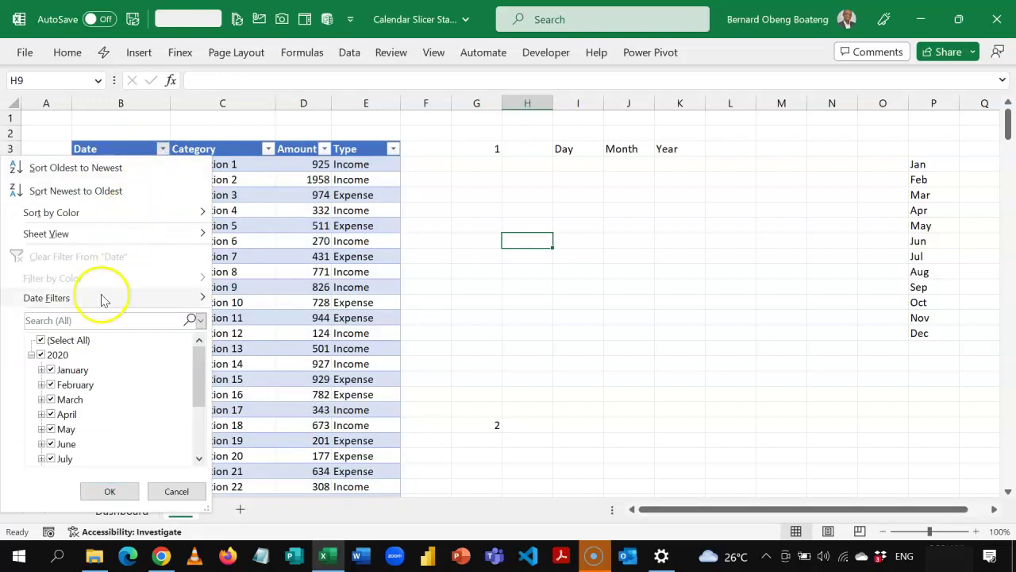
key("Escape")
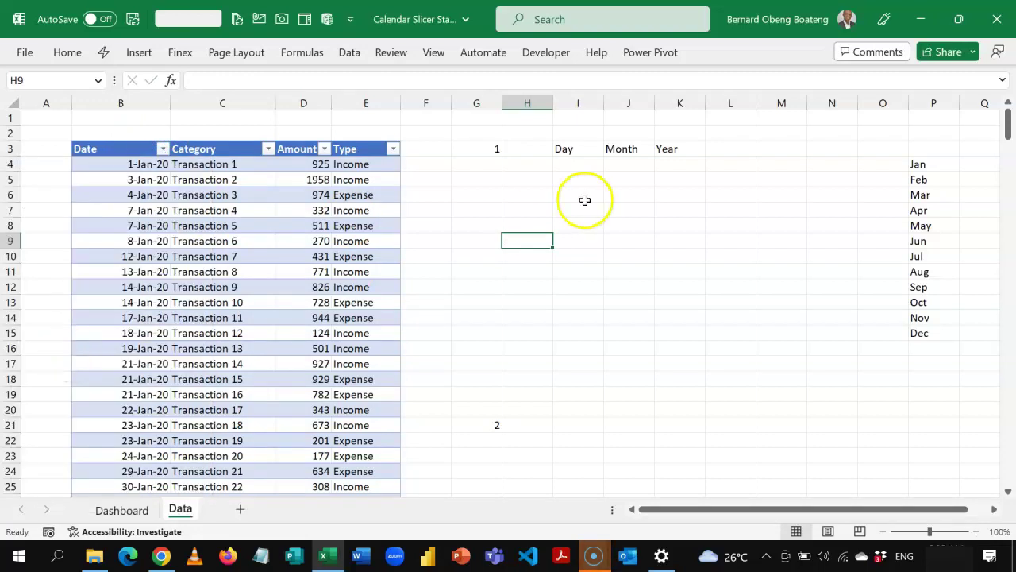
left_click(679, 163)
type("2020")
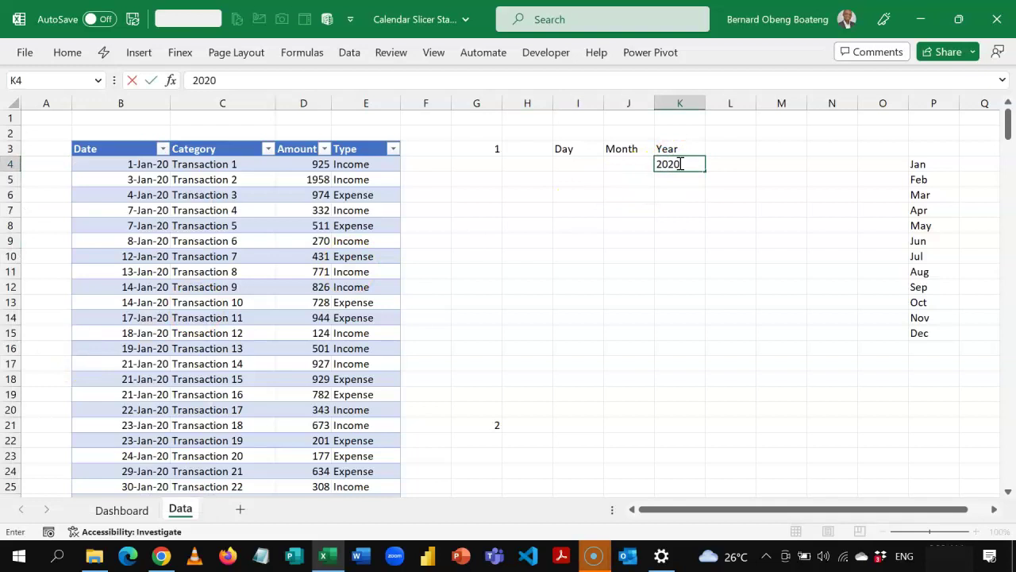
key("Return")
left_click(680, 164)
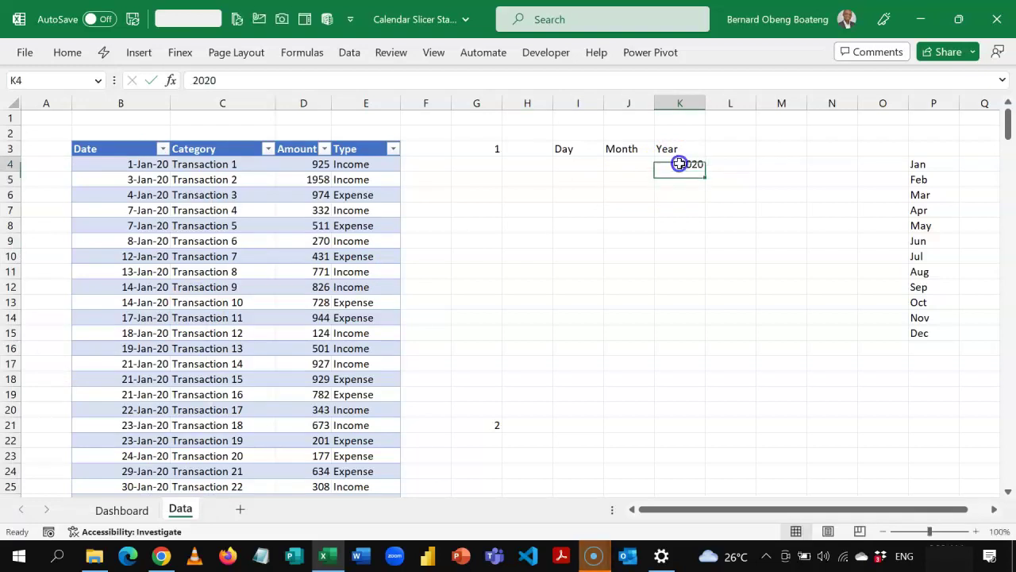
left_click(630, 163)
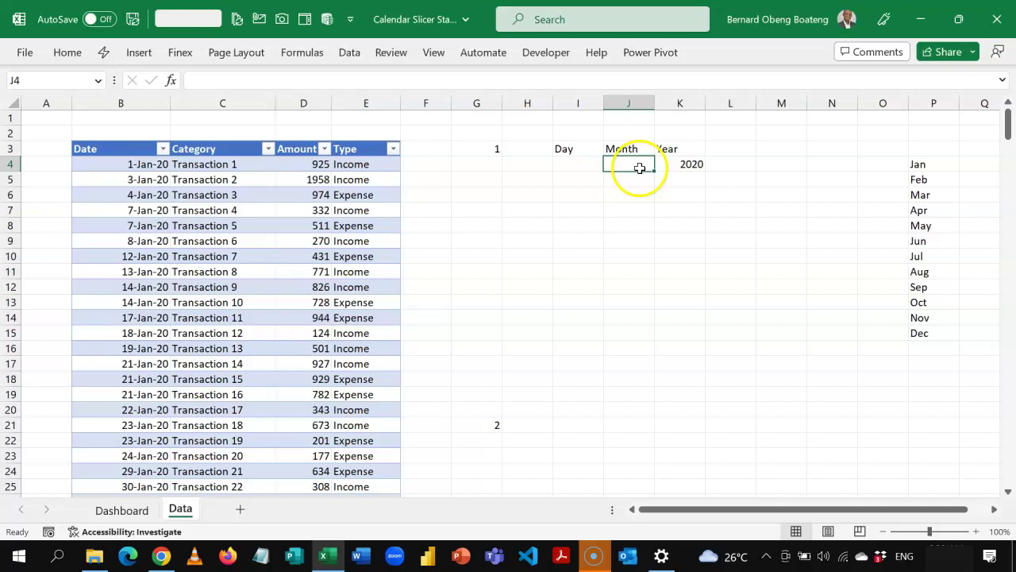
Step: Set the data validation of the Dashboard's Month cell C8 to allow a List
left_click(131, 509)
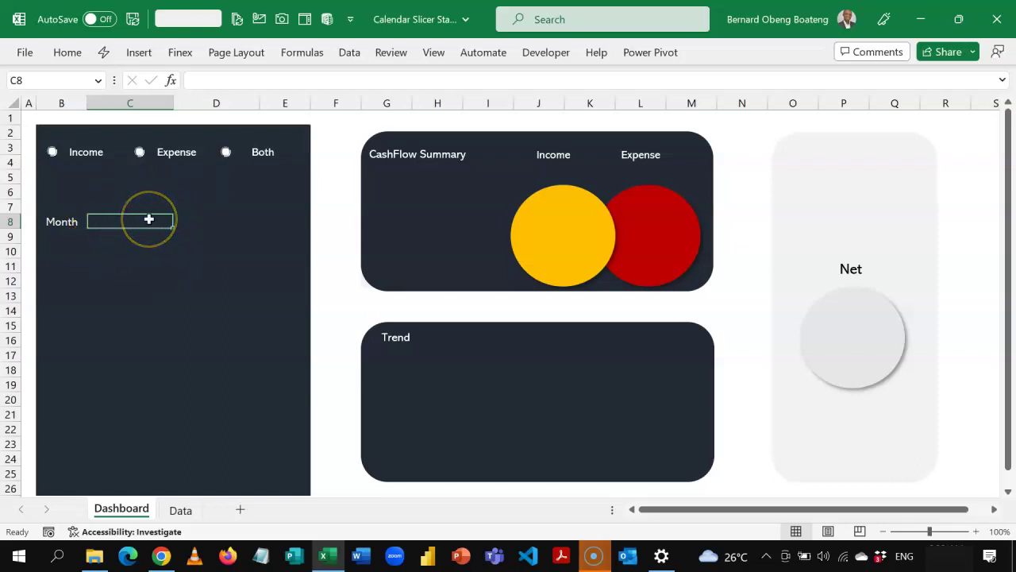
left_click(117, 219)
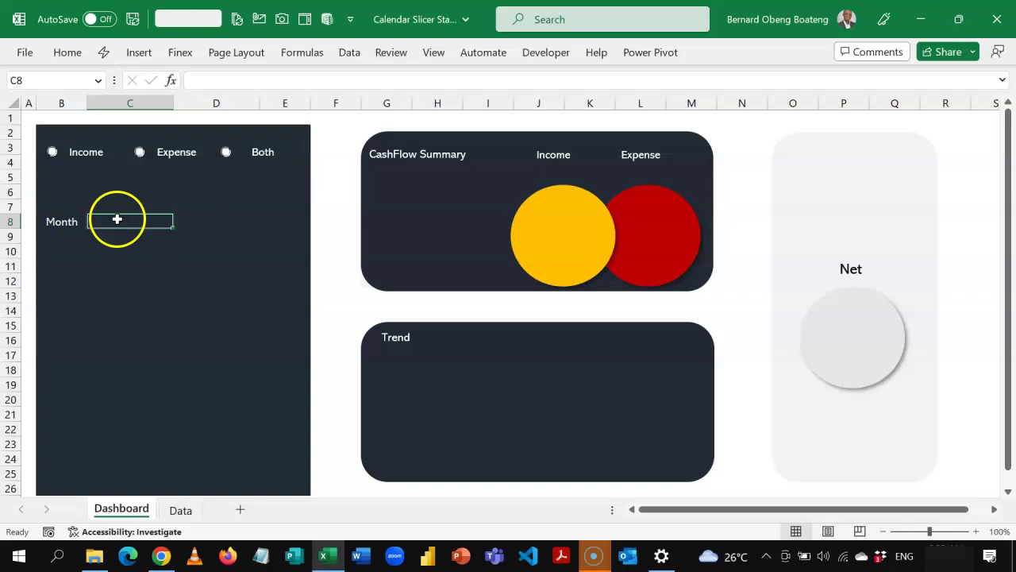
left_click(350, 54)
left_click(666, 119)
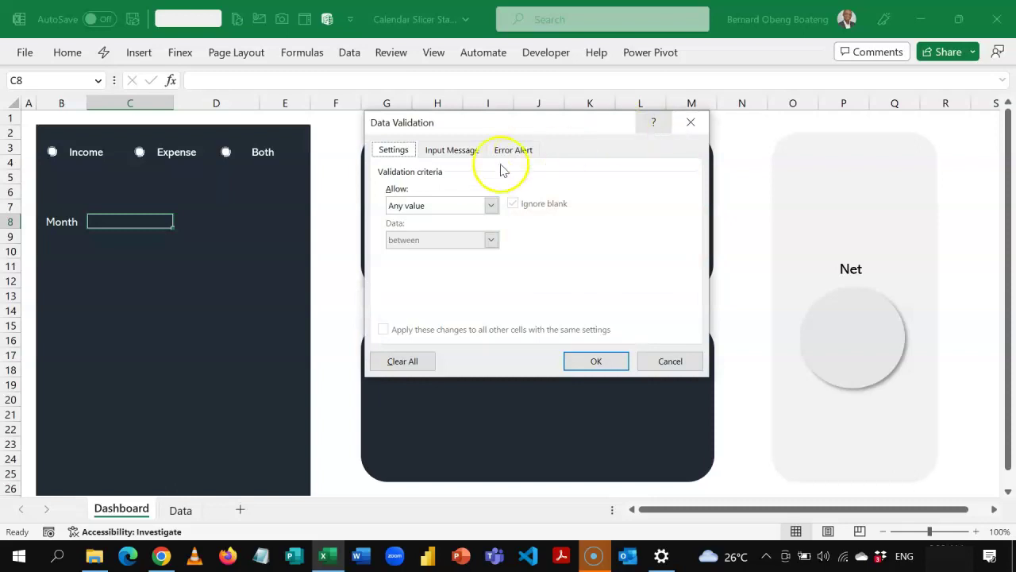
left_click(491, 205)
left_click(473, 255)
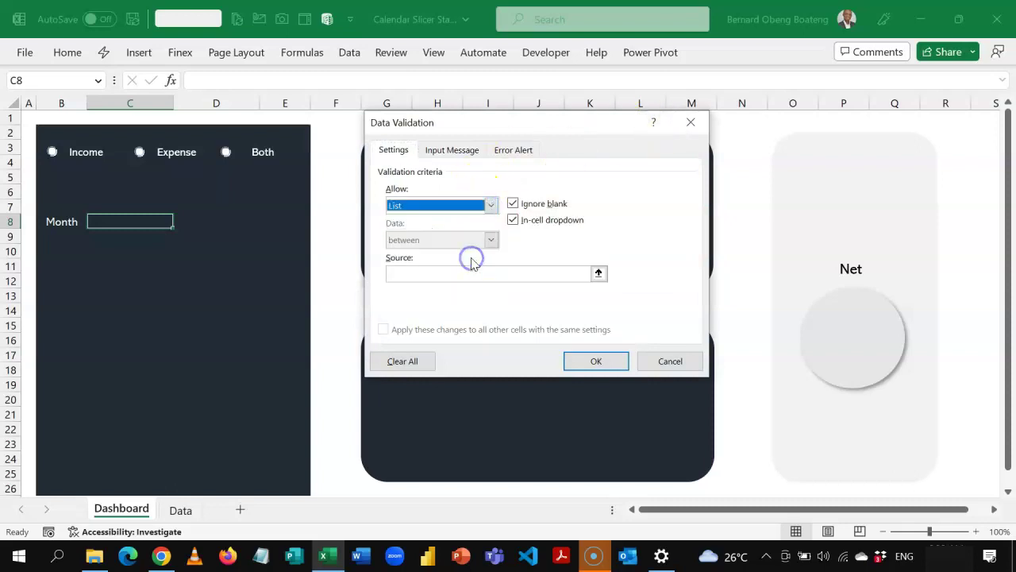
Step: Use the month names in Data!$P$4:$P$15 as the validation source and choose Jun in the Month cell
left_click(598, 272)
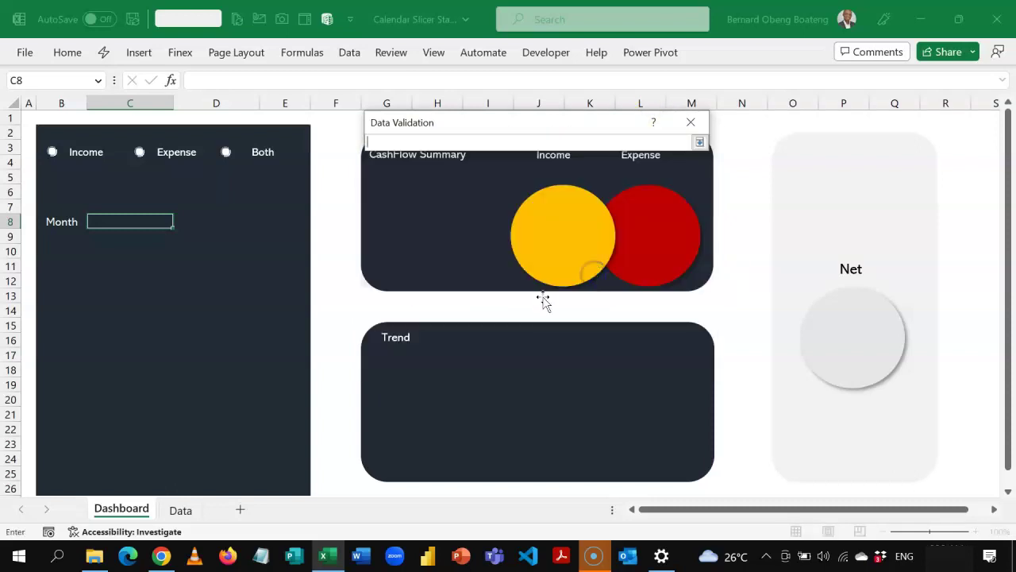
left_click(180, 509)
left_click(930, 164)
key("ctrl+shift+Down")
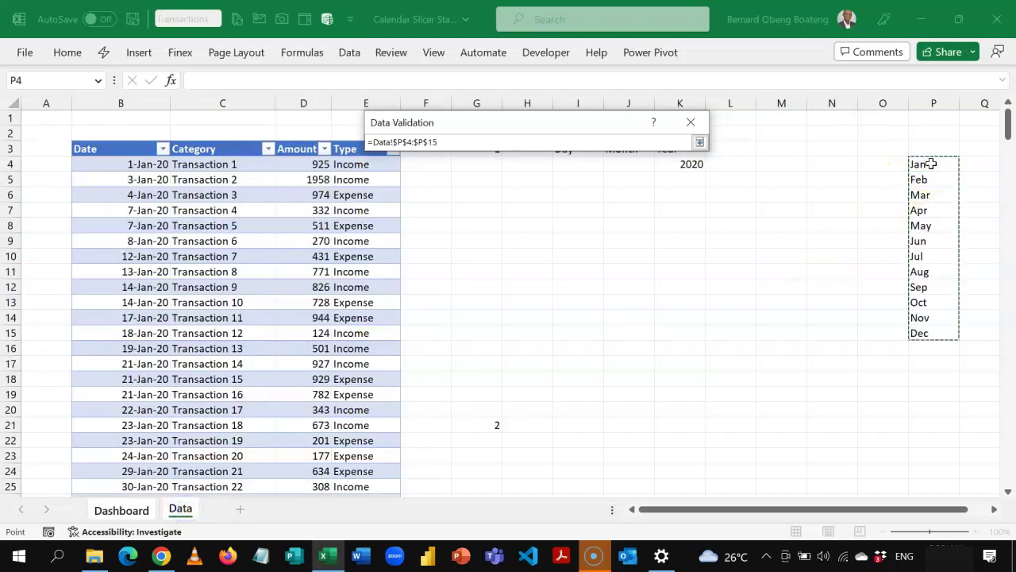
key("Return")
left_click(597, 361)
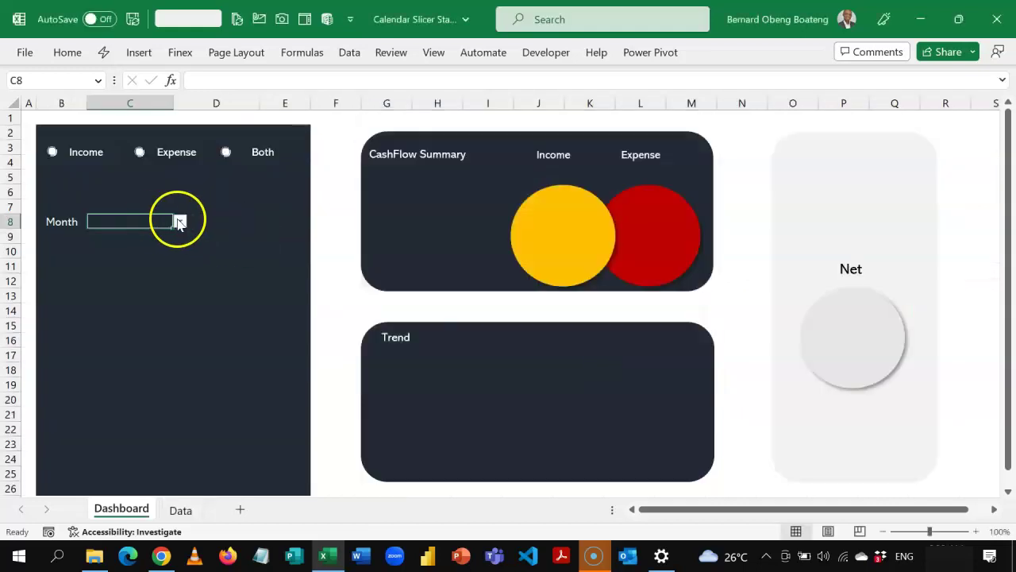
left_click(180, 221)
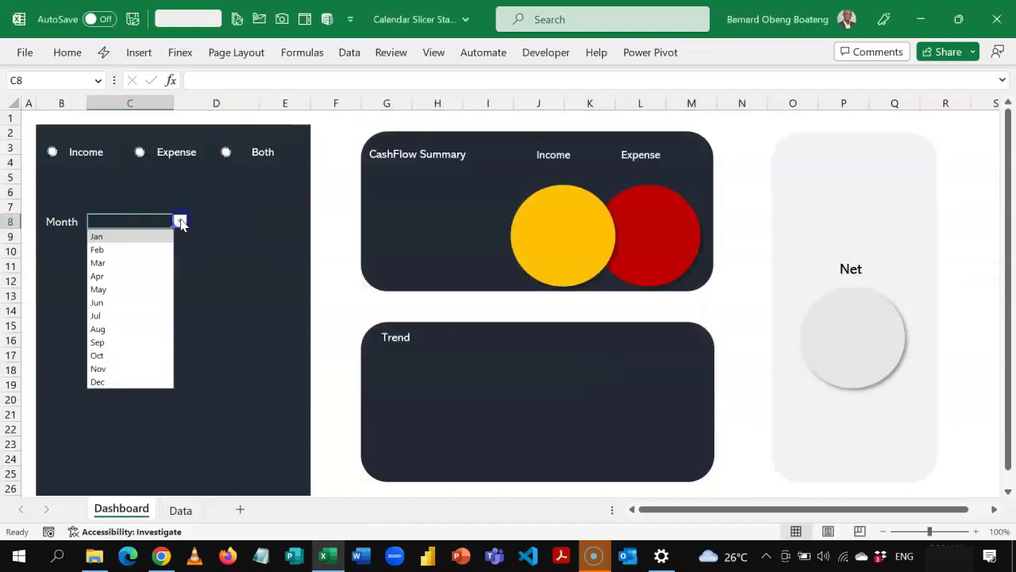
left_click(130, 300)
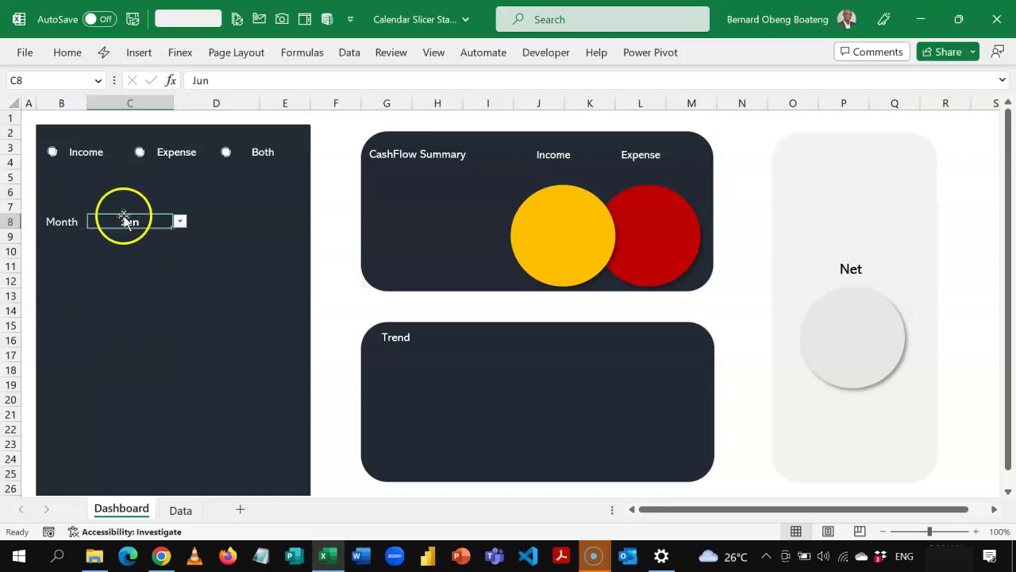
Step: Link the Month value in cell J4 of the Data sheet to the Dashboard's month selection with =Dashboard!C8
left_click(181, 509)
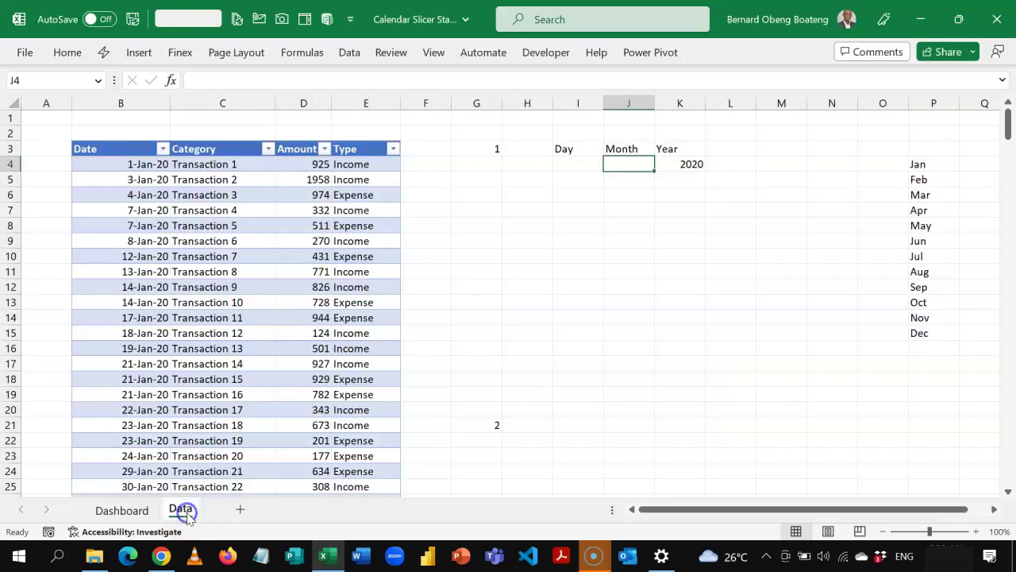
type("=")
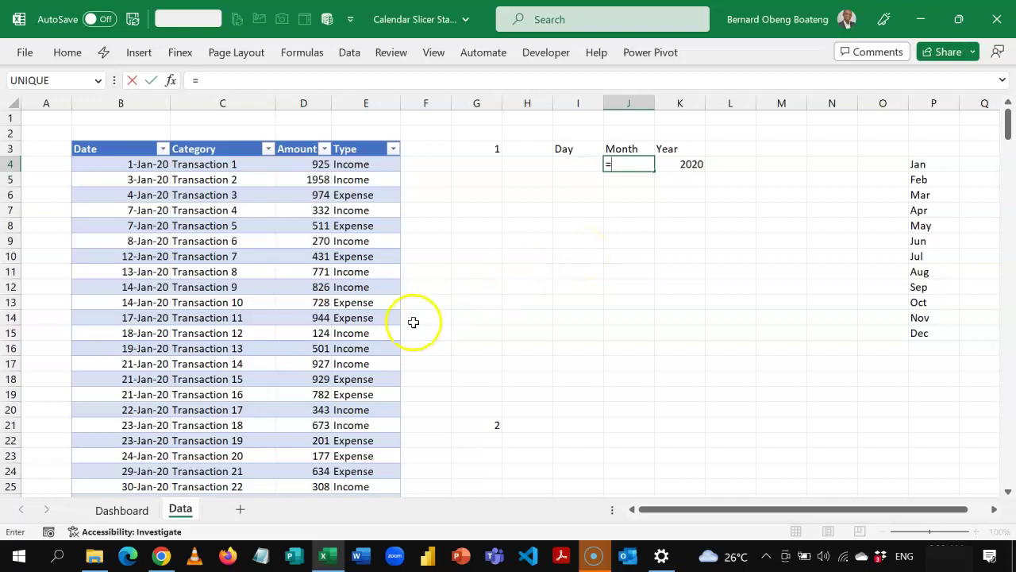
left_click(137, 509)
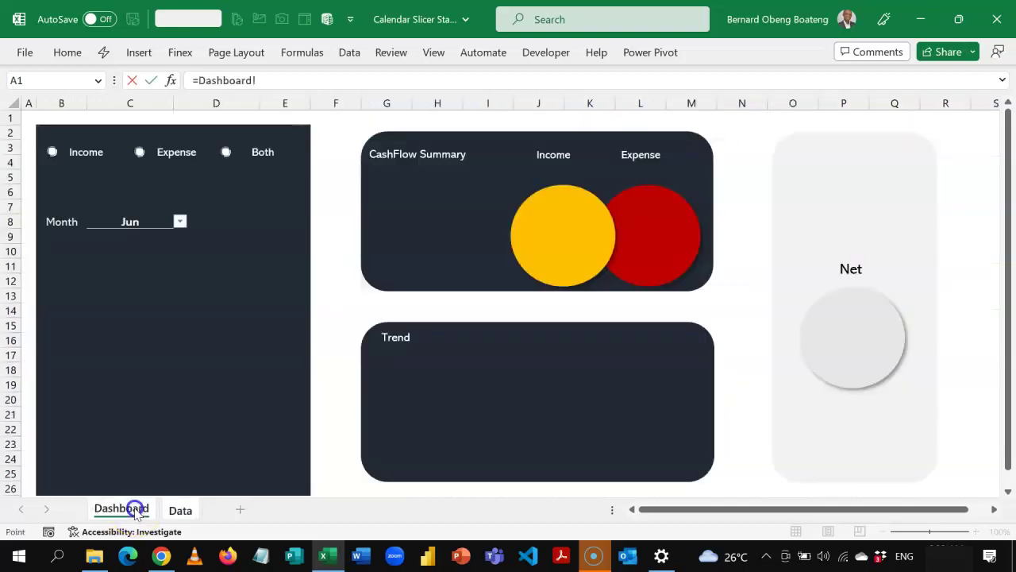
left_click(114, 247)
key("Up")
key("Up")
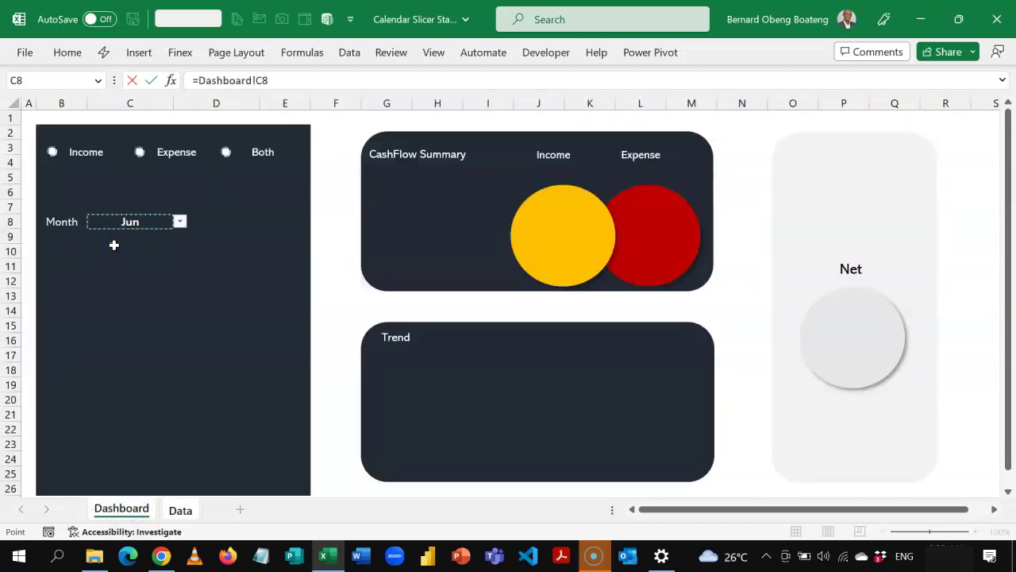
key("Return")
key("Up")
key("Right")
key("Left")
key("Right")
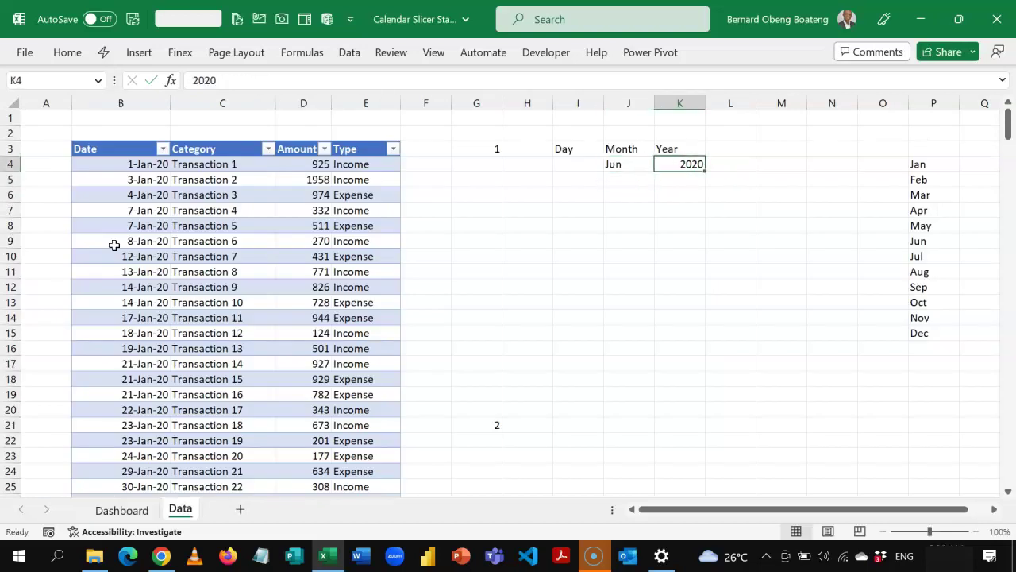
key("Left")
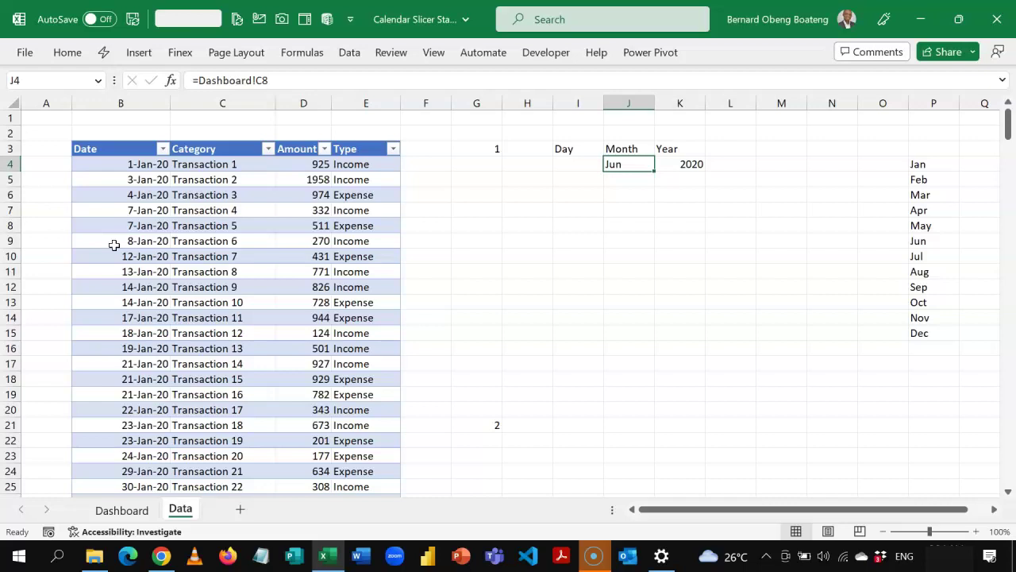
key("Left")
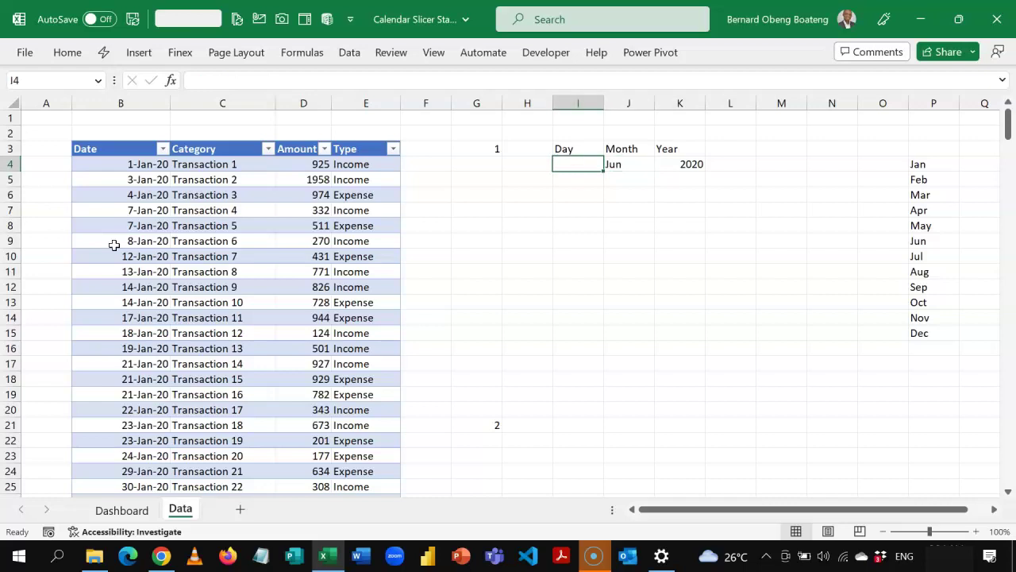
Step: Examine the dates in the Transactions table for missing and repeated days, along with the category and amount entries
left_click(119, 203)
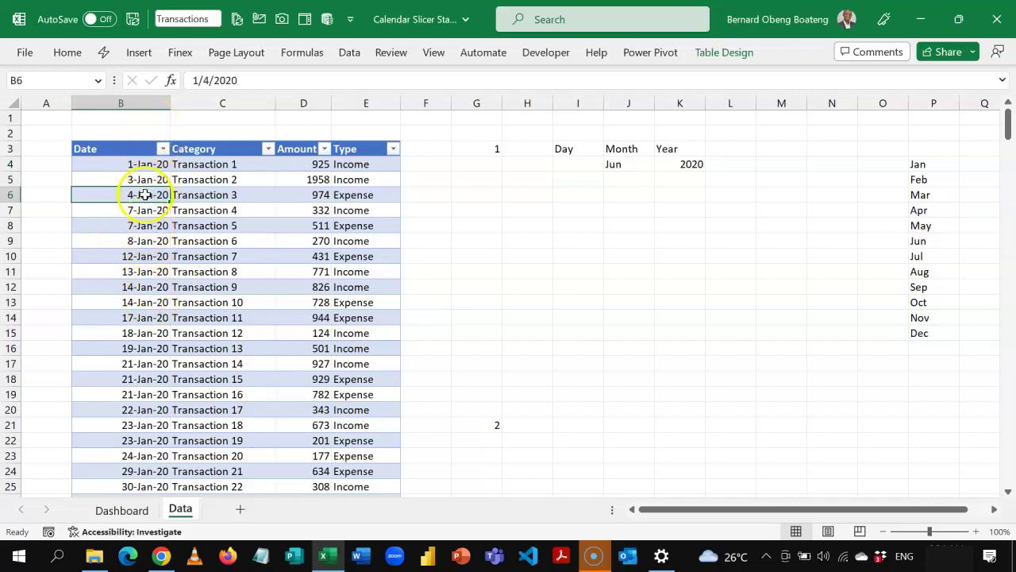
left_click(140, 284)
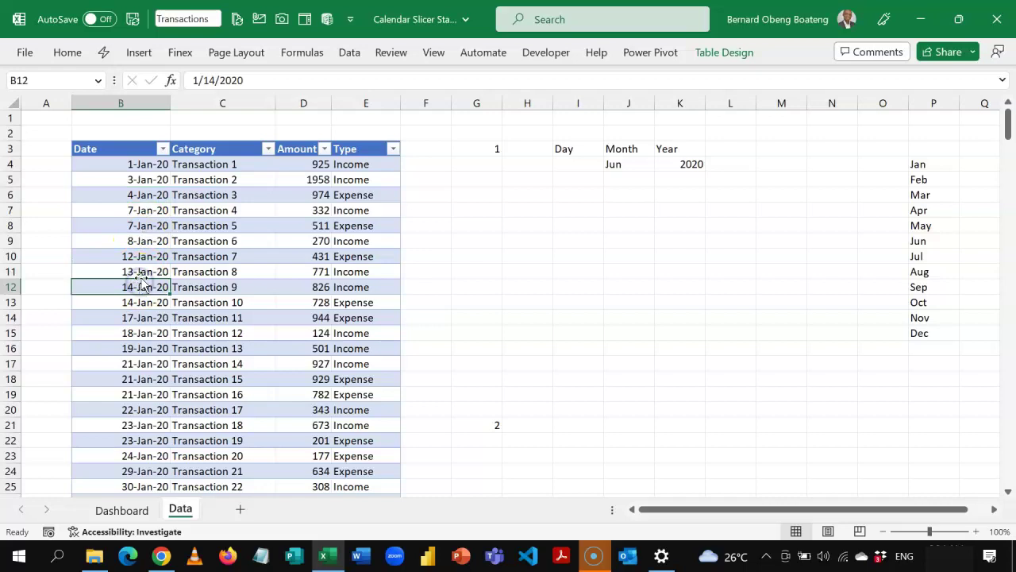
left_click_drag(144, 166, 140, 301)
left_click(116, 181)
left_click(113, 208)
left_click(129, 256)
left_click(128, 287)
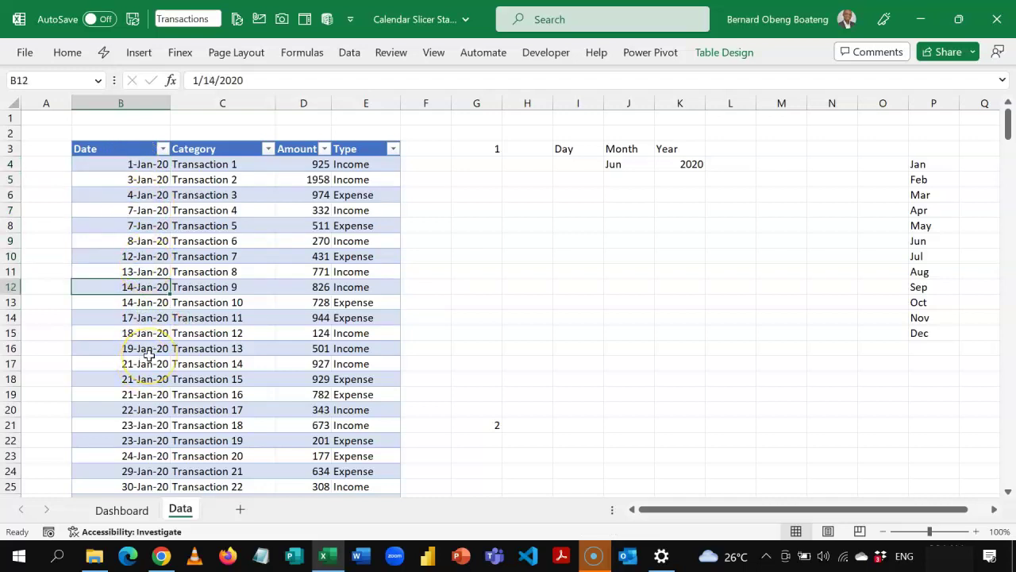
left_click(236, 238)
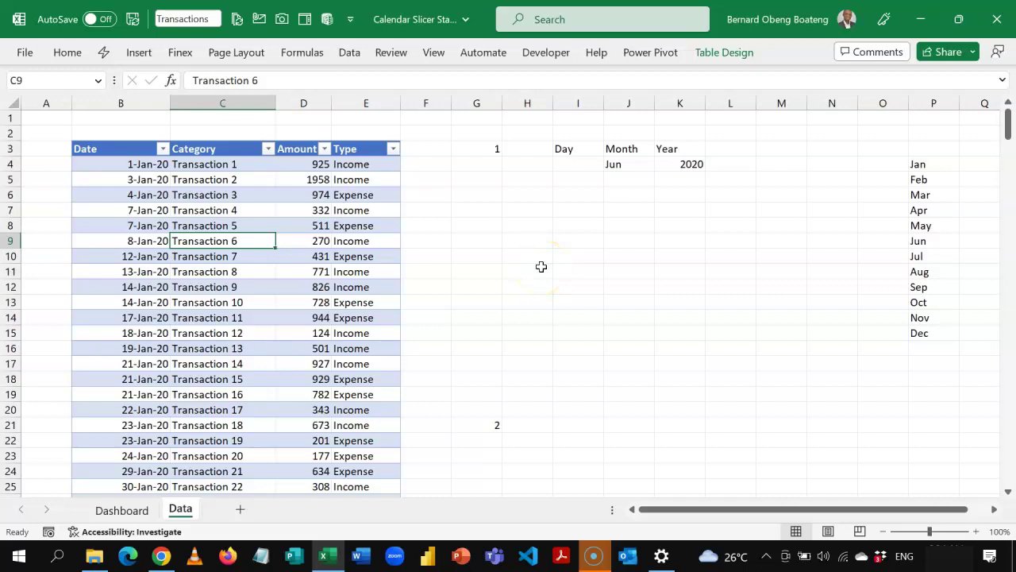
left_click(279, 224)
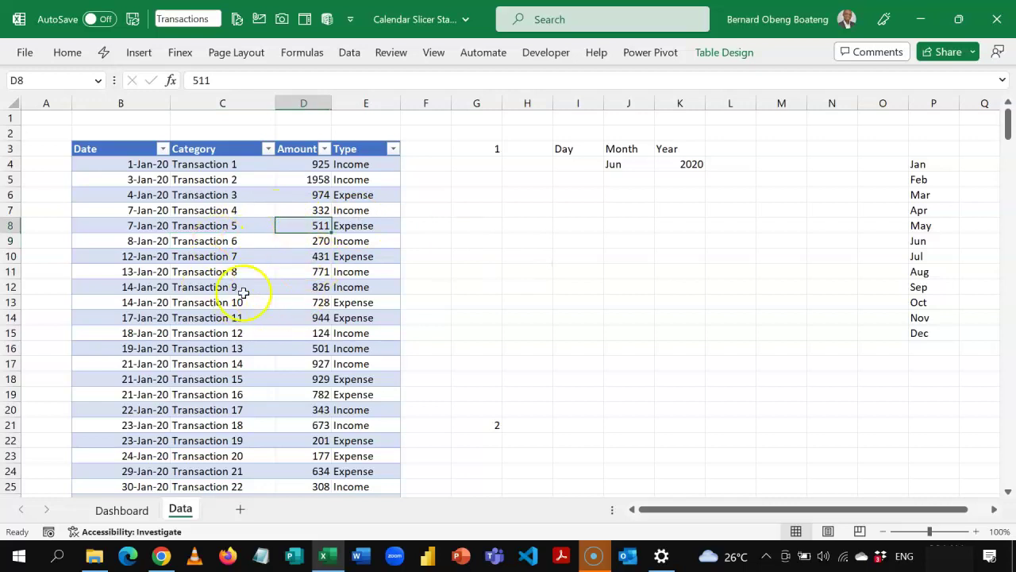
left_click(207, 245)
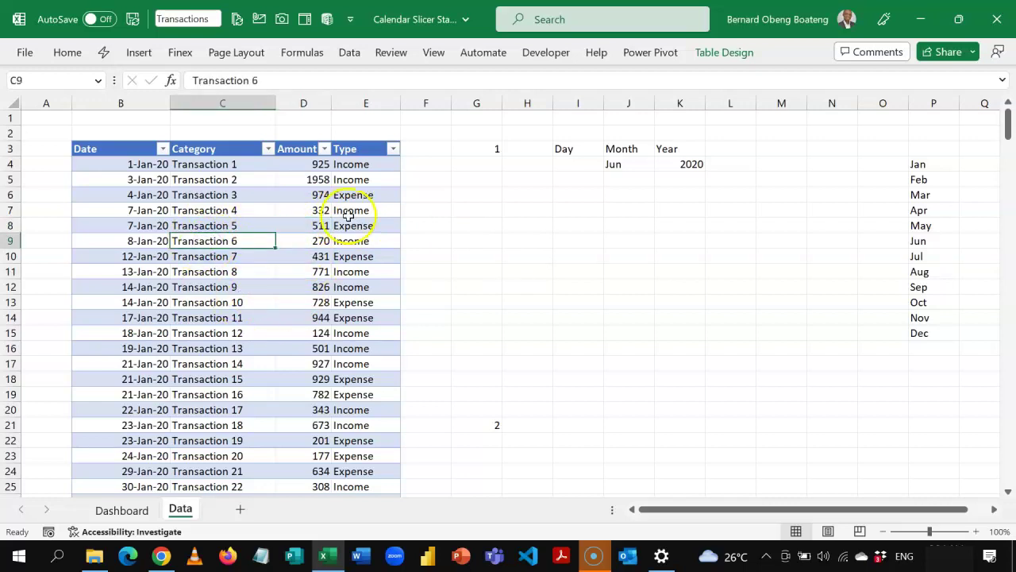
Step: Add the Transactions table to the Power Pivot data model and create a new date table there
left_click(643, 58)
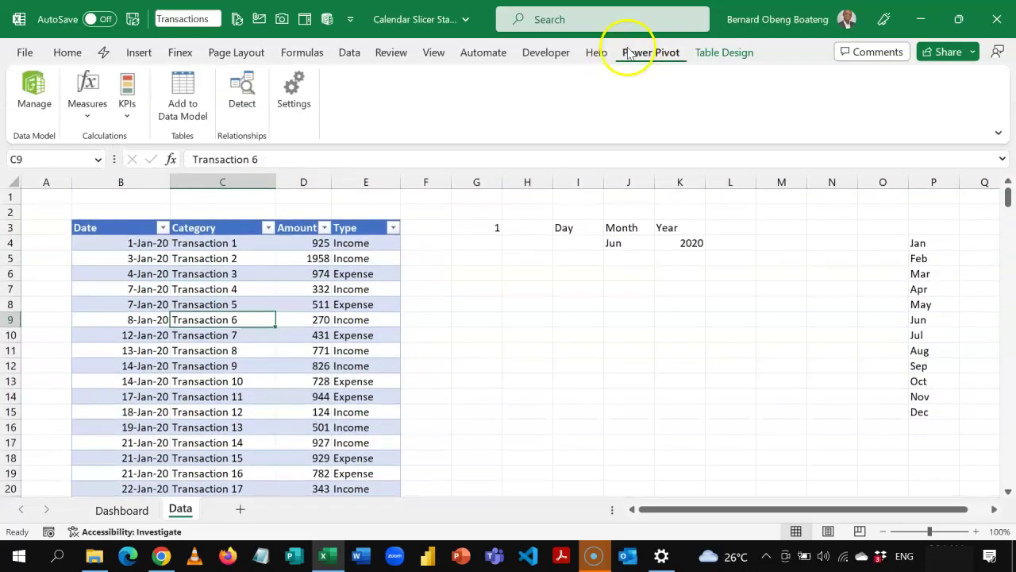
left_click(349, 57)
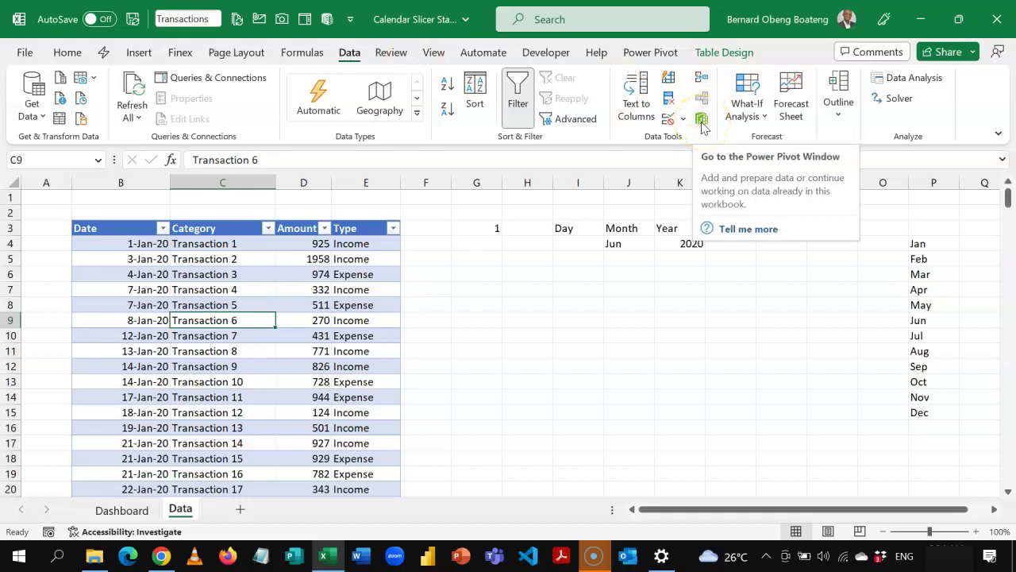
left_click(342, 290)
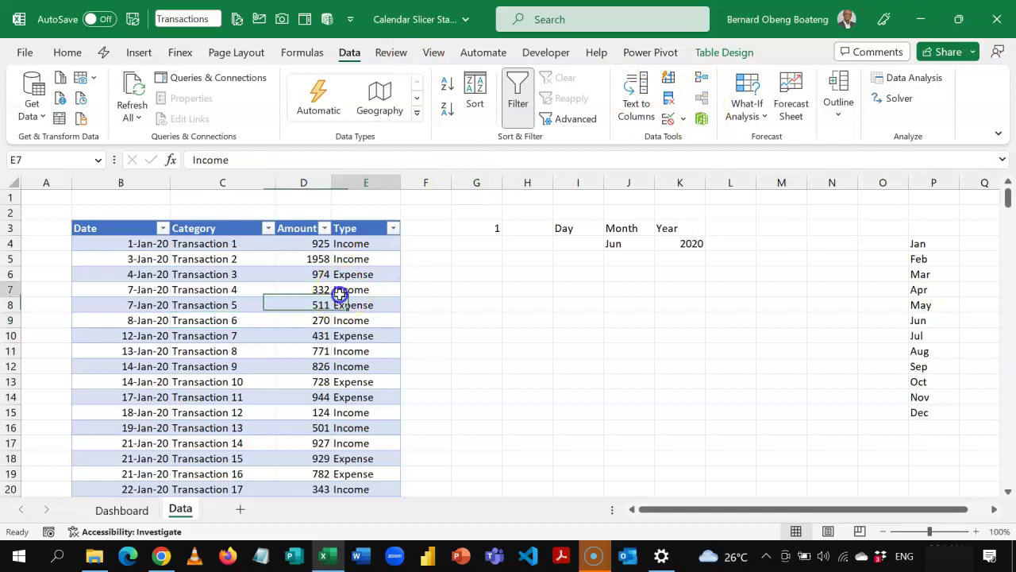
left_click(650, 57)
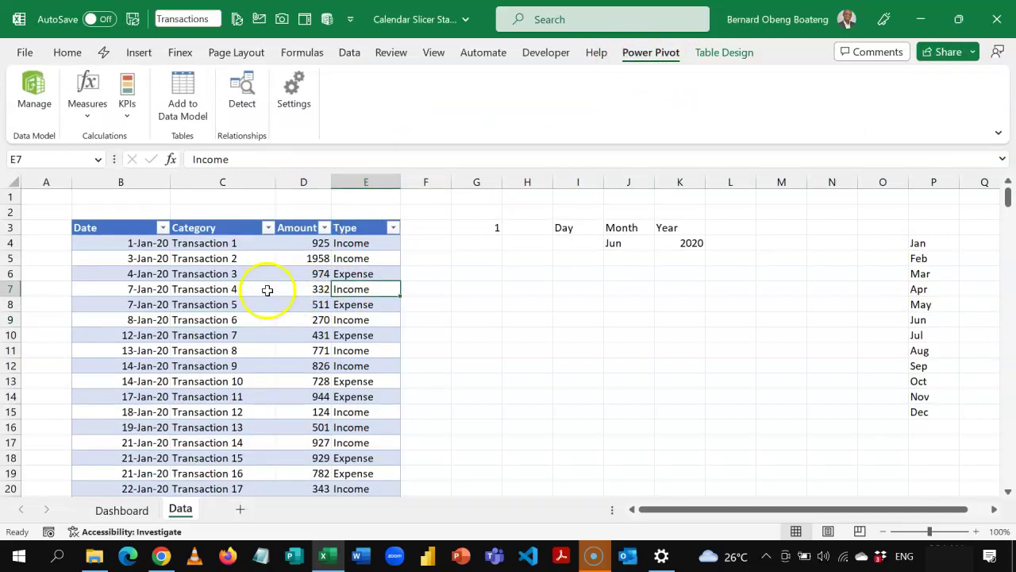
left_click(187, 108)
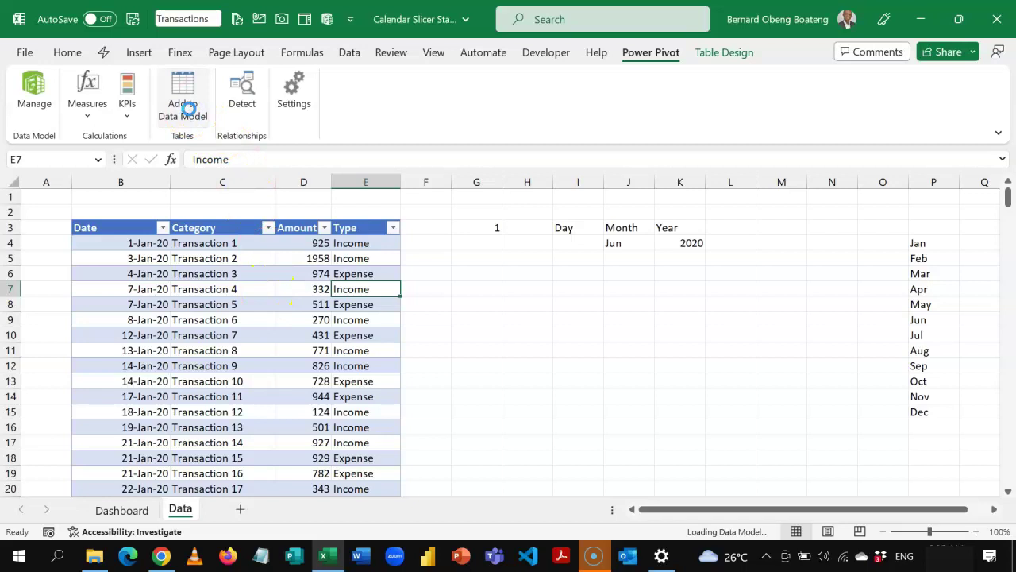
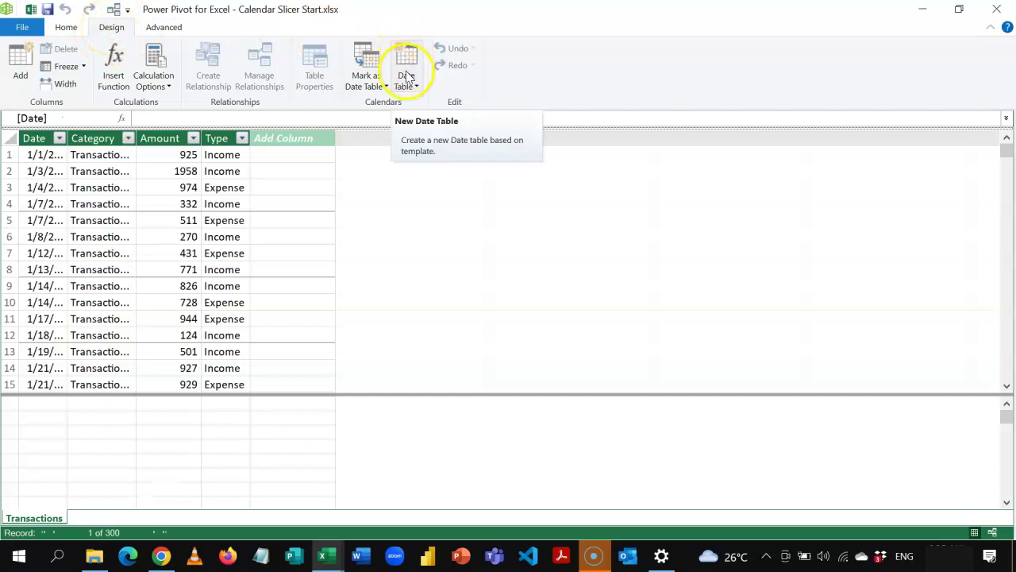
left_click(406, 78)
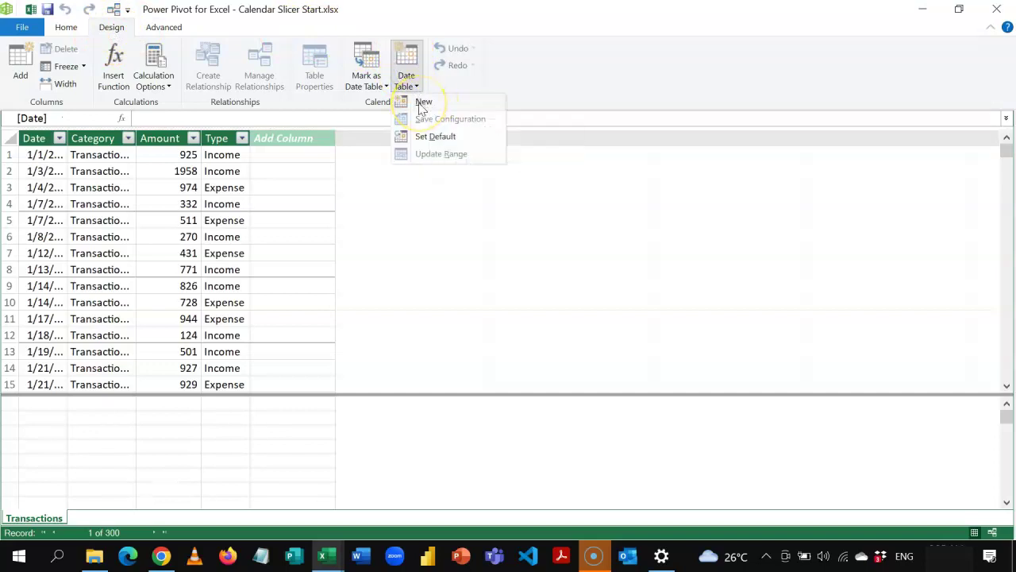
left_click(422, 103)
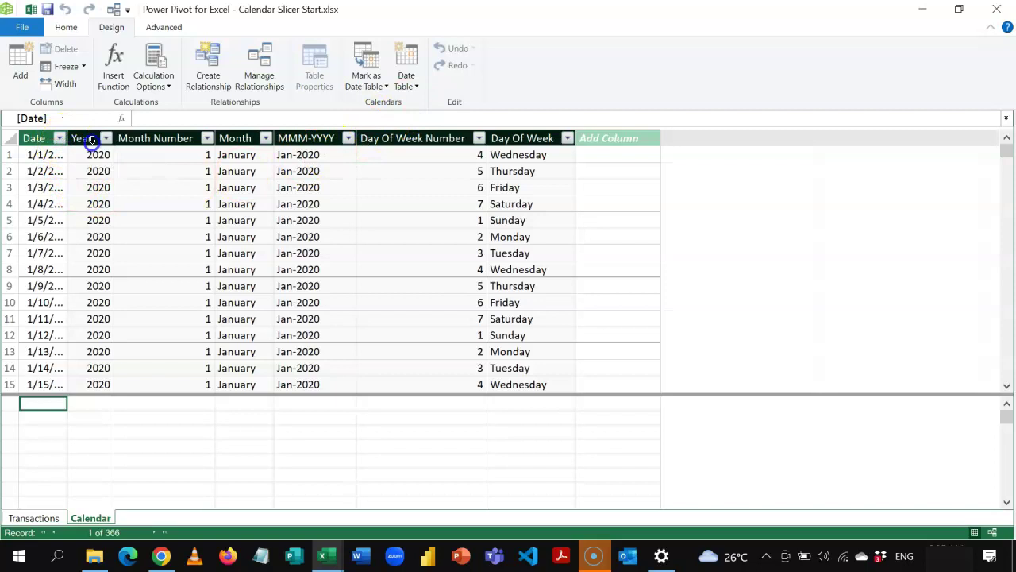
Step: Widen the Calendar table's Date column and set its date format to March 14, 2001
left_click_drag(68, 140, 132, 157)
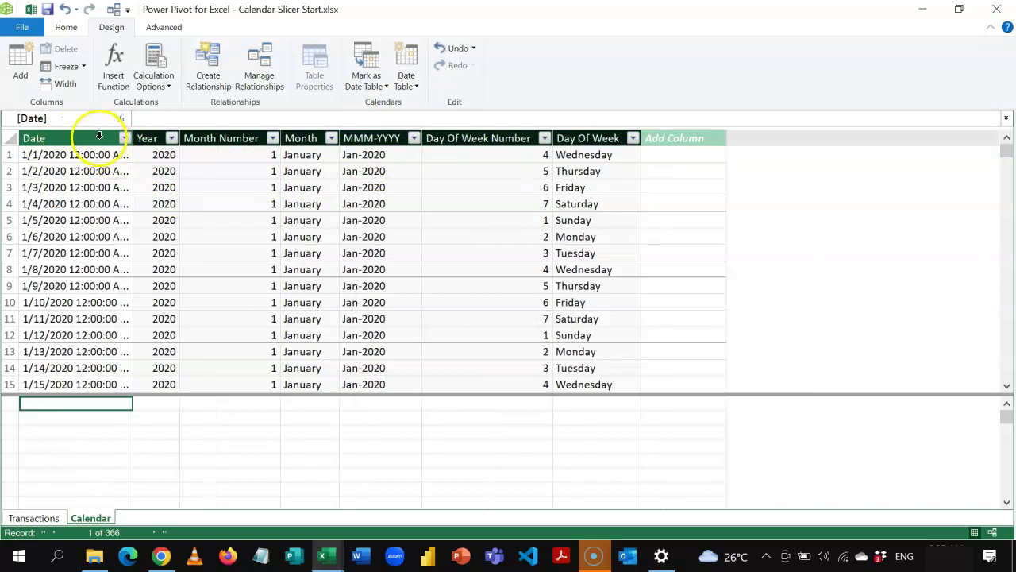
left_click(99, 138)
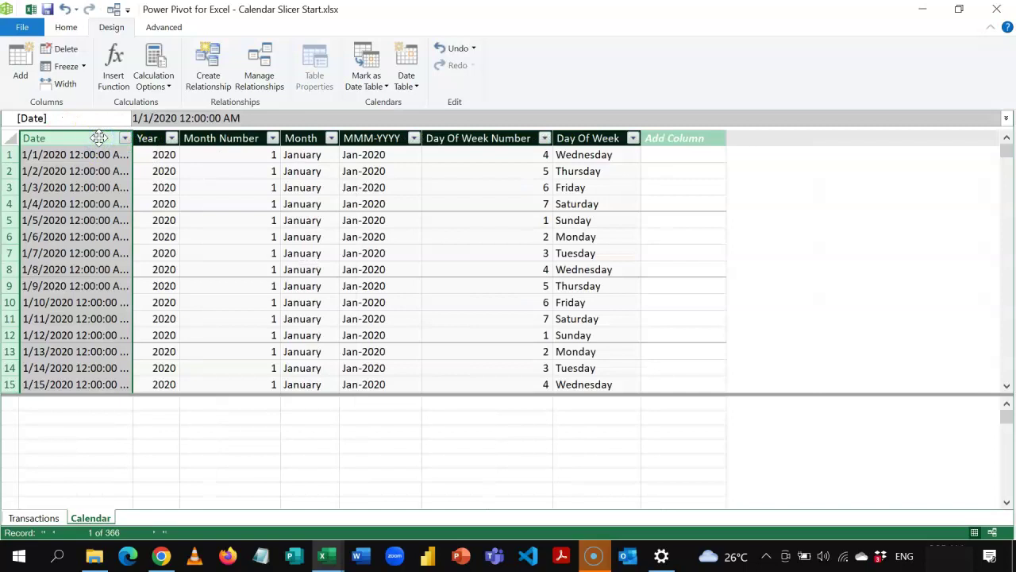
left_click(68, 28)
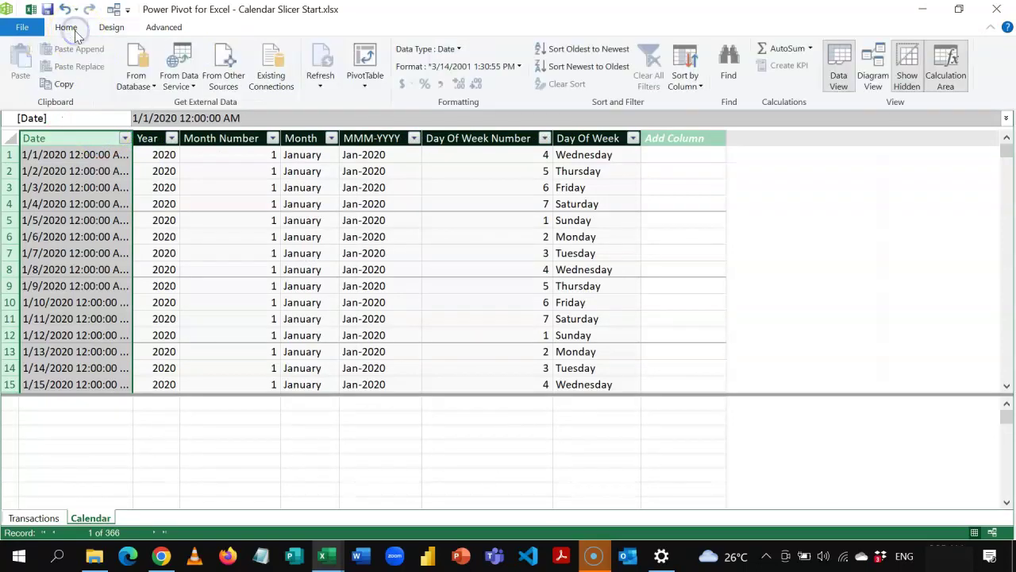
left_click(516, 67)
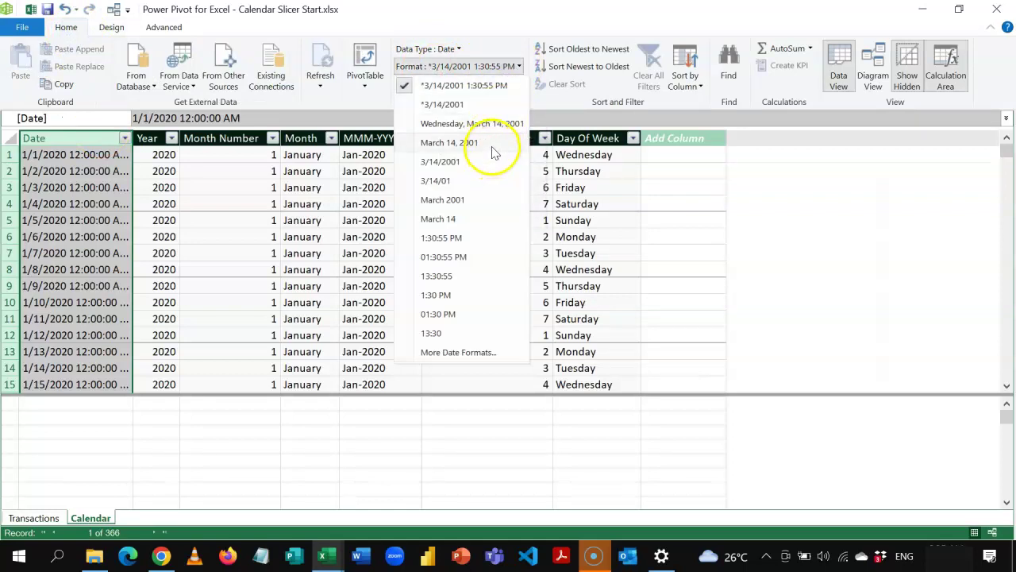
left_click(450, 143)
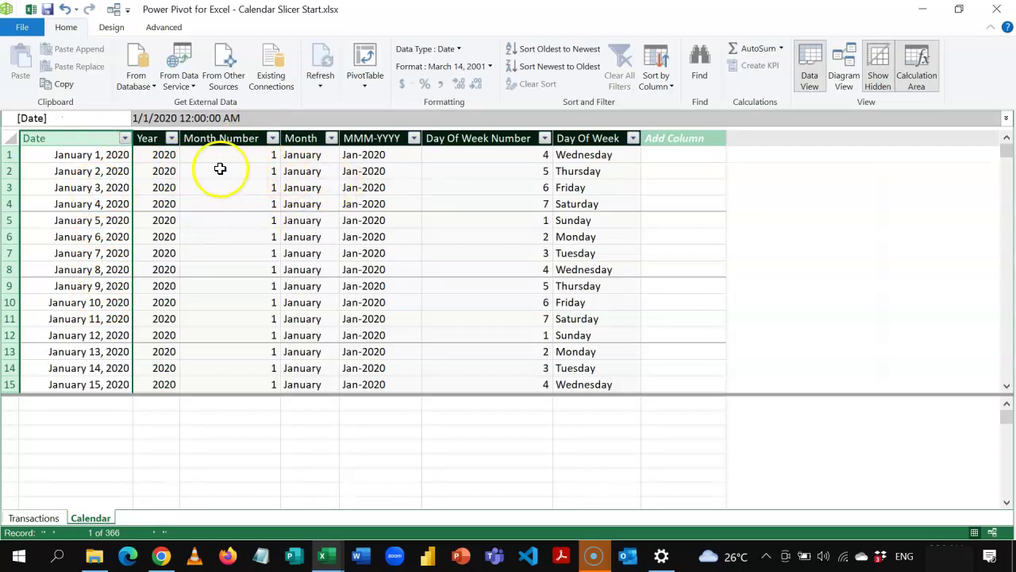
Step: Change the Calendar table's Month column formula to =FORMAT([Date],"MMM") for abbreviated month names
left_click(306, 138)
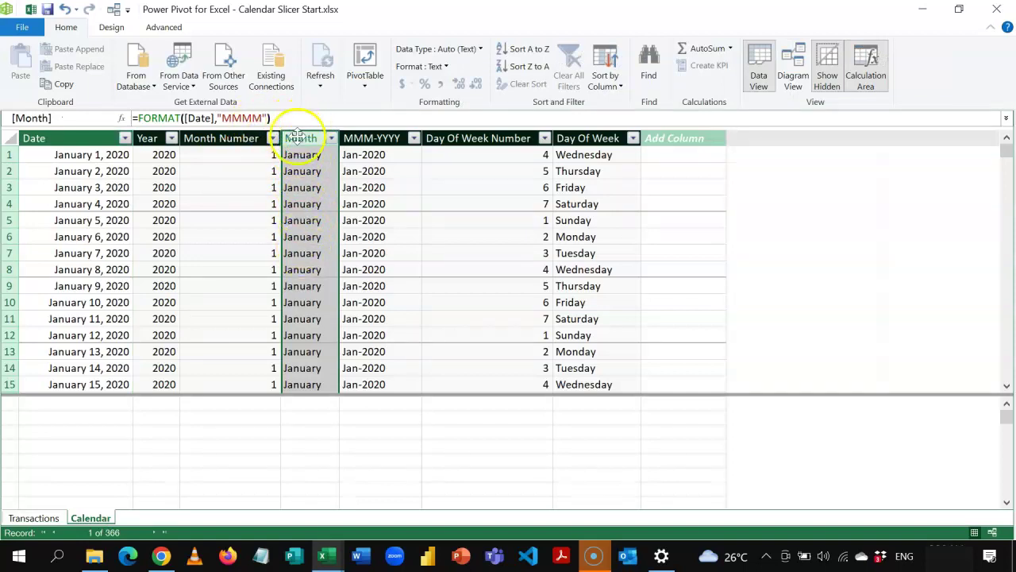
left_click(264, 118)
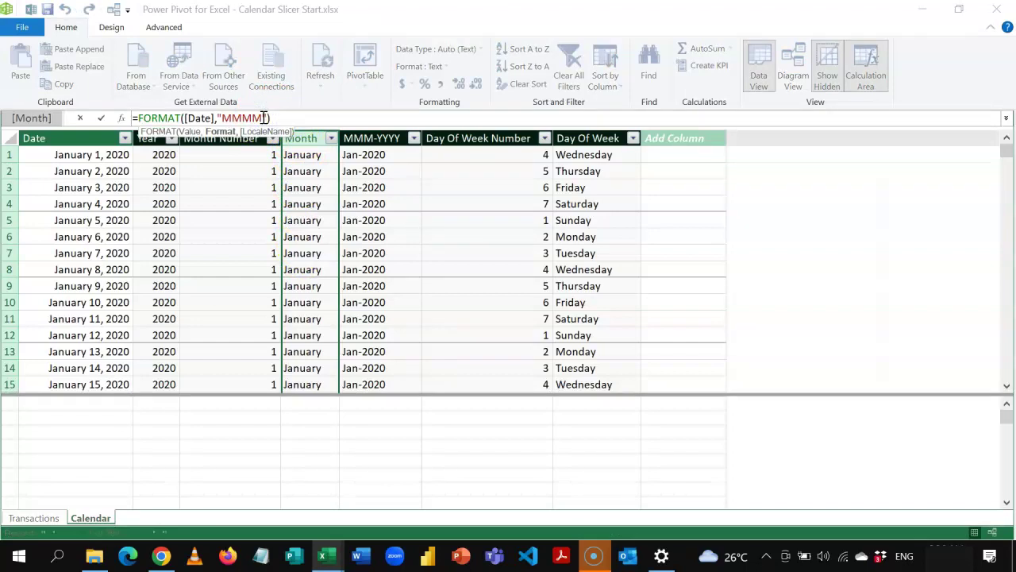
left_click(263, 117)
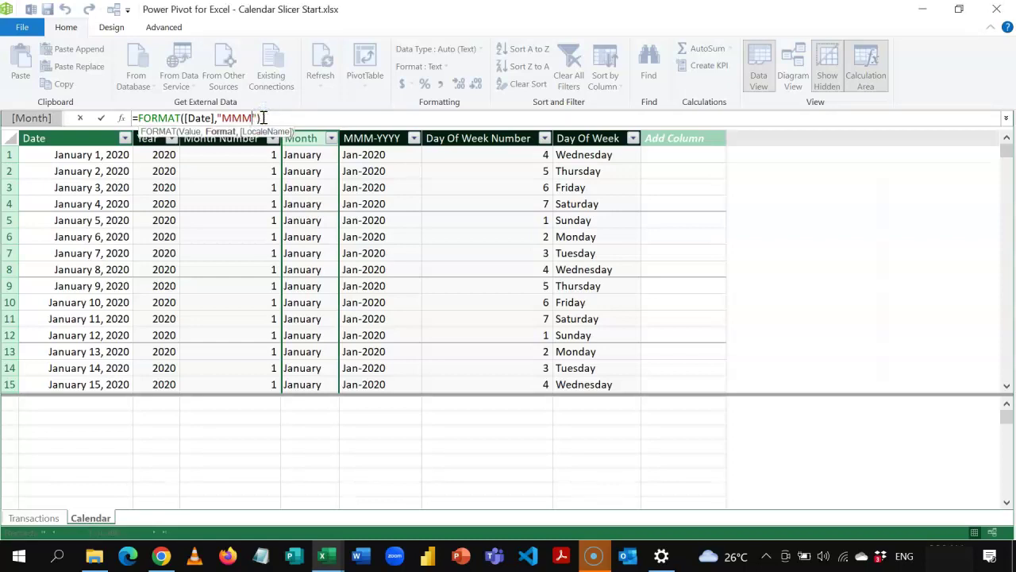
key("Return")
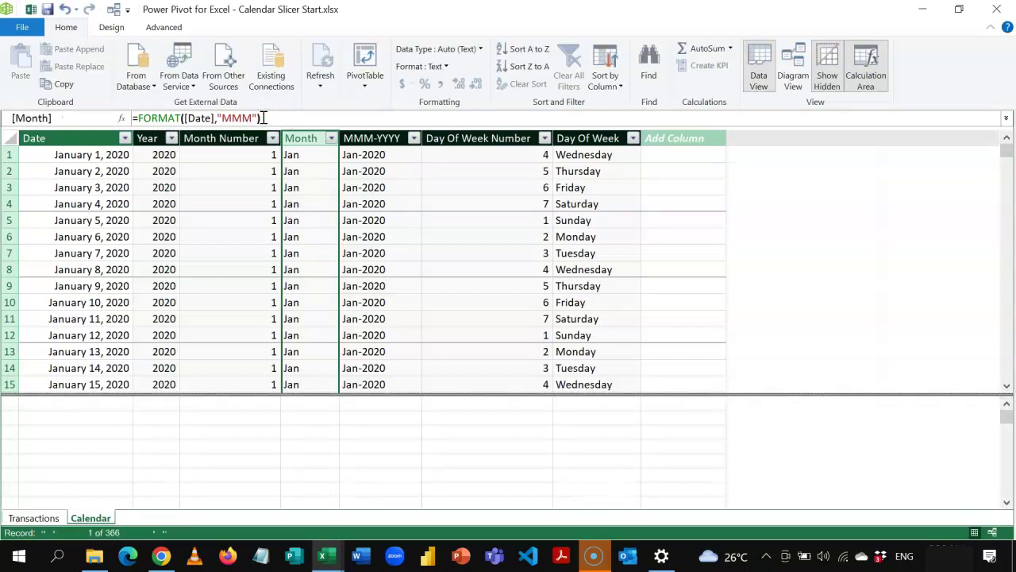
Step: Rename the Calendar table's Day Of Week Number column as Day
left_click(474, 138)
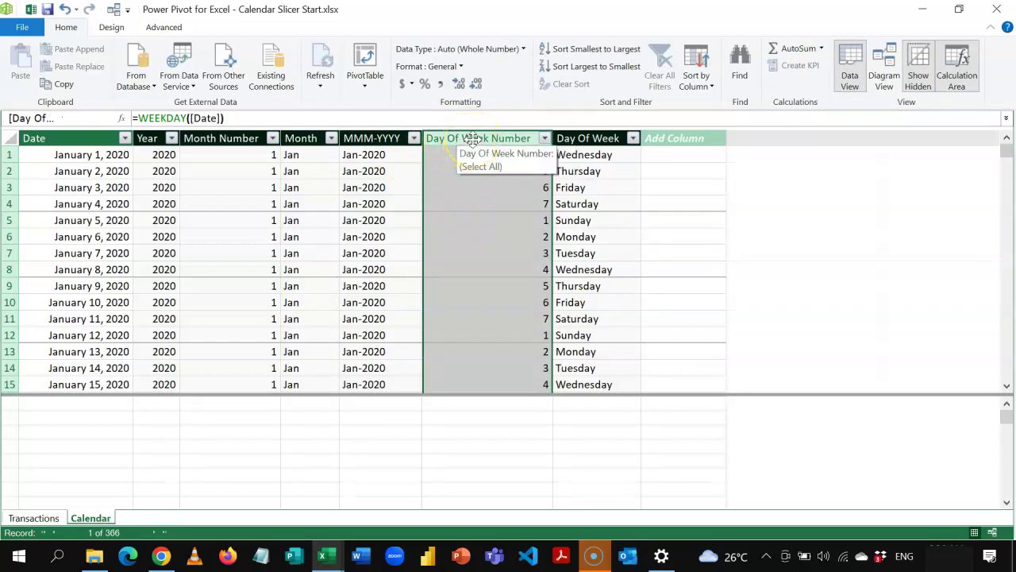
double_click(473, 139)
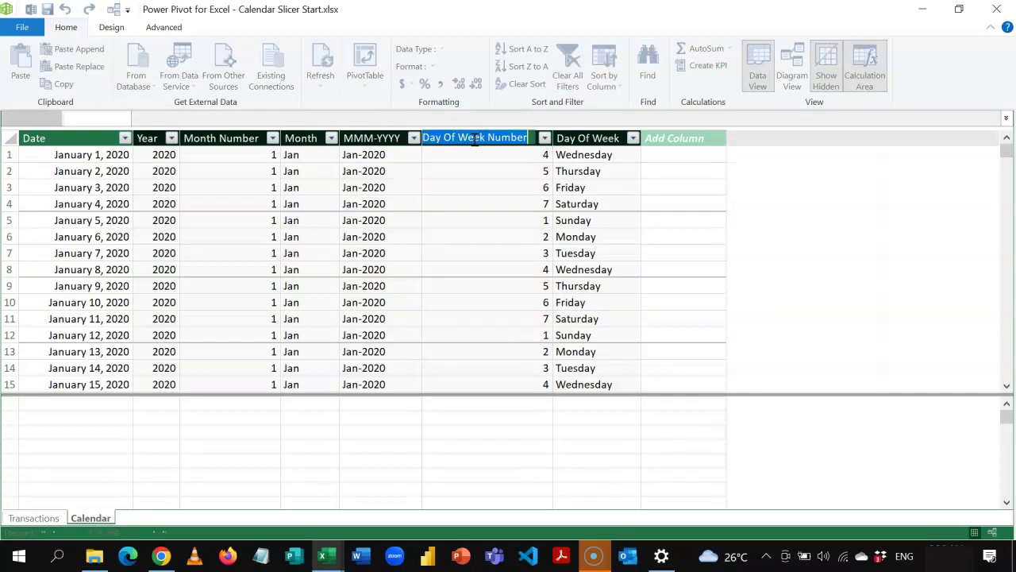
type("Day")
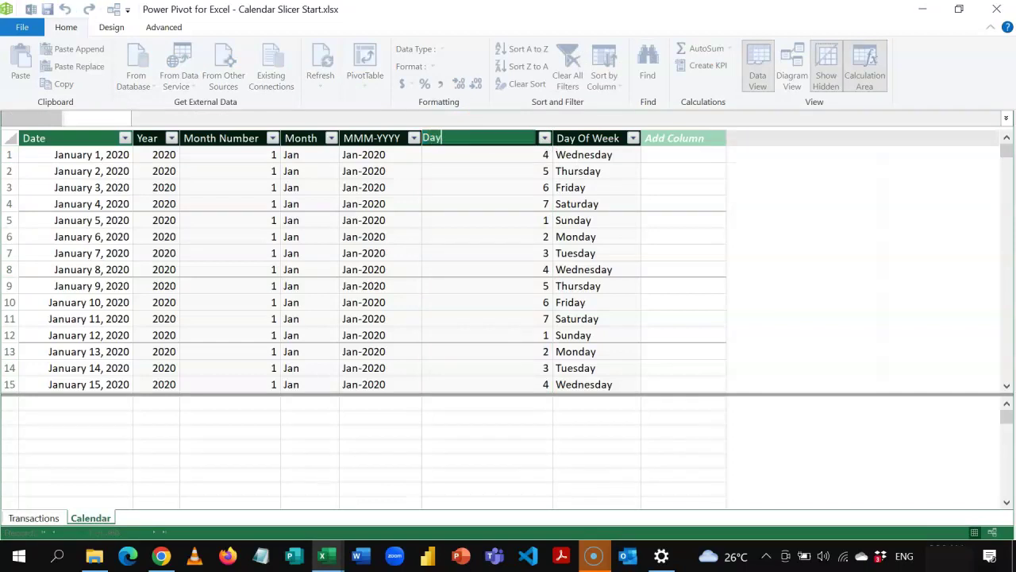
key("Return")
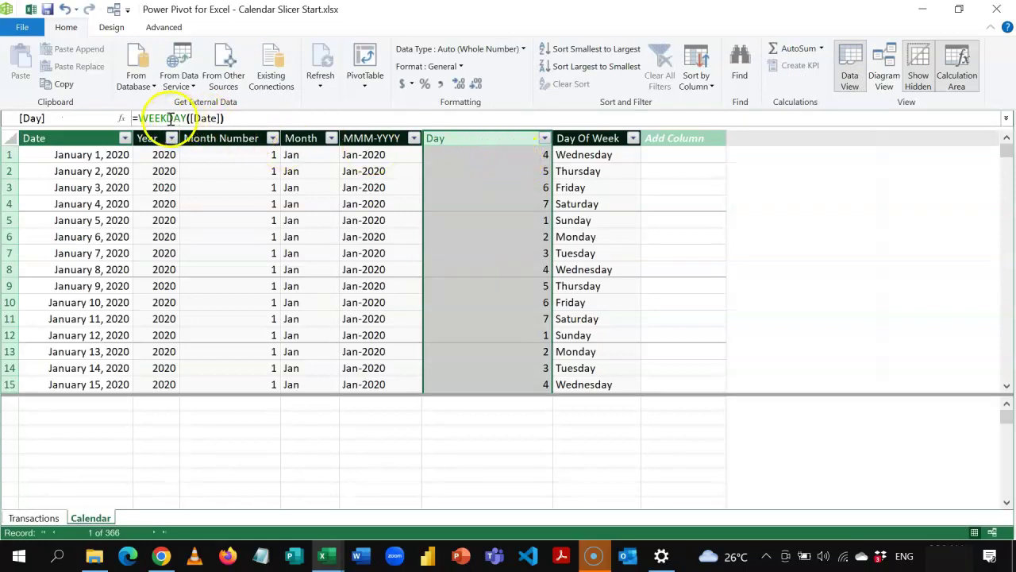
Step: Change the Calendar table's Day column formula to =DAY([Date]) and check the column's list of filter values through to the end
left_click(167, 118)
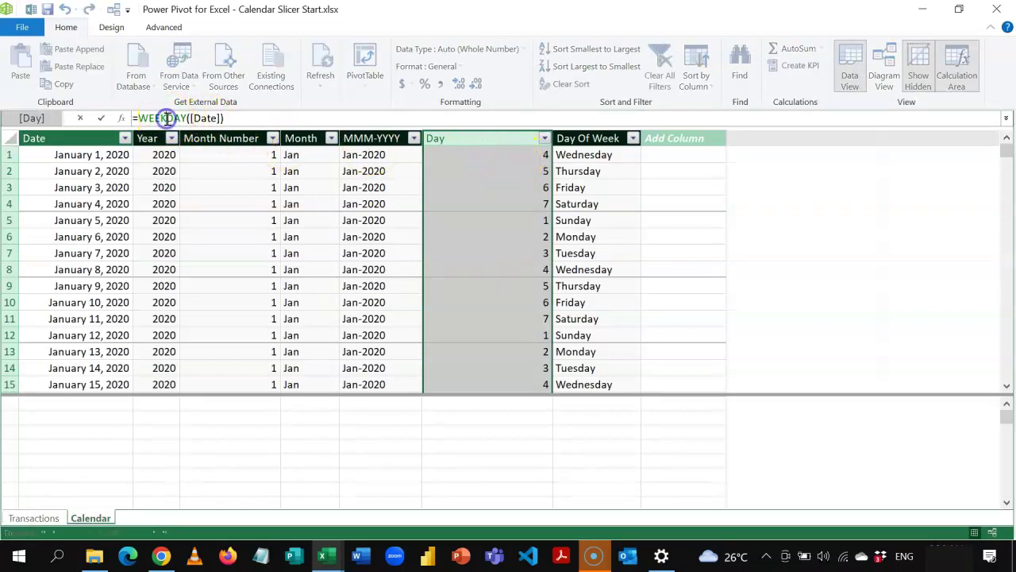
key("BackSpace")
key("BackSpace")
key("BackSpace")
key("BackSpace")
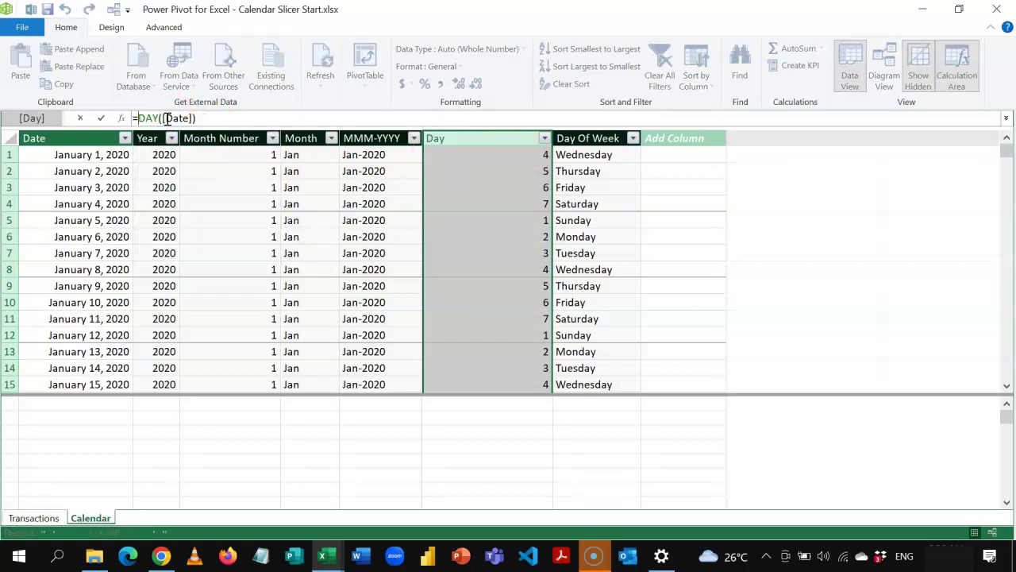
key("Return")
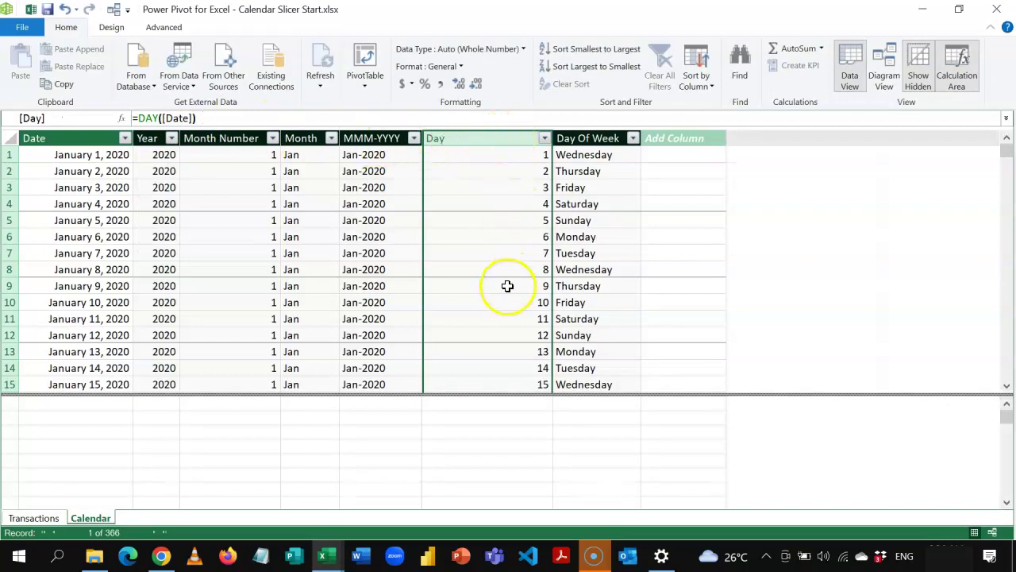
left_click(544, 138)
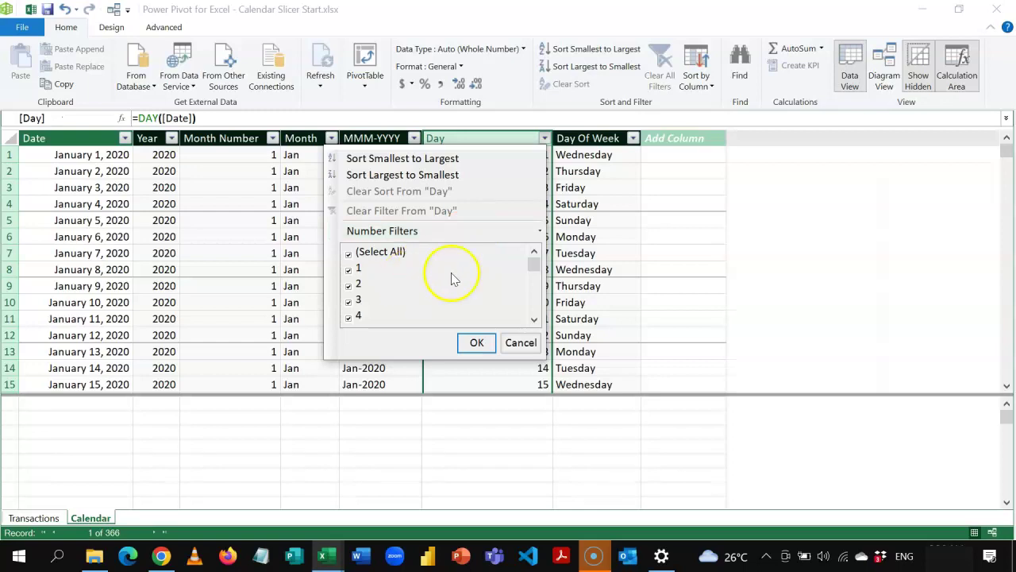
left_click_drag(533, 270, 531, 322)
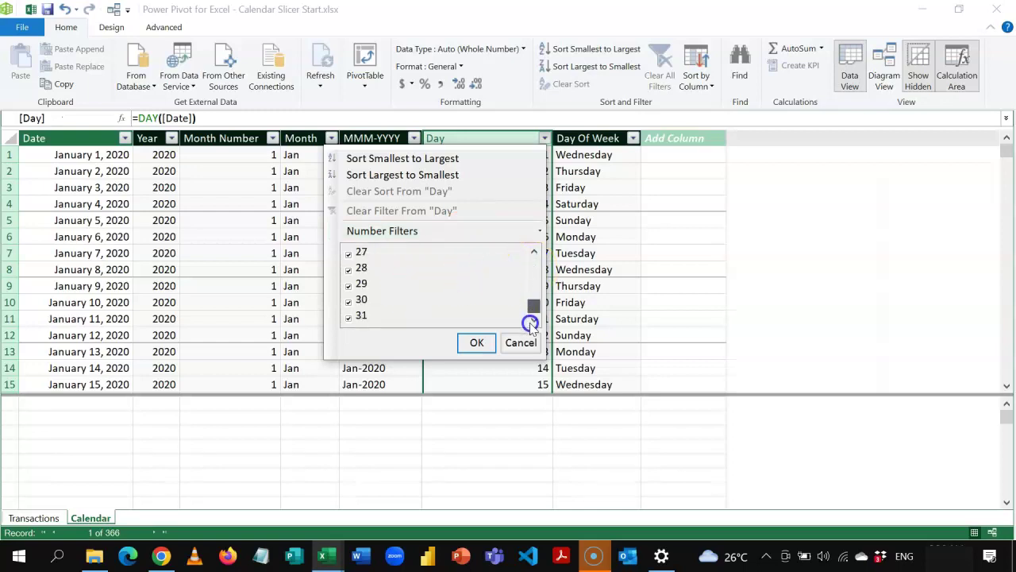
left_click(476, 342)
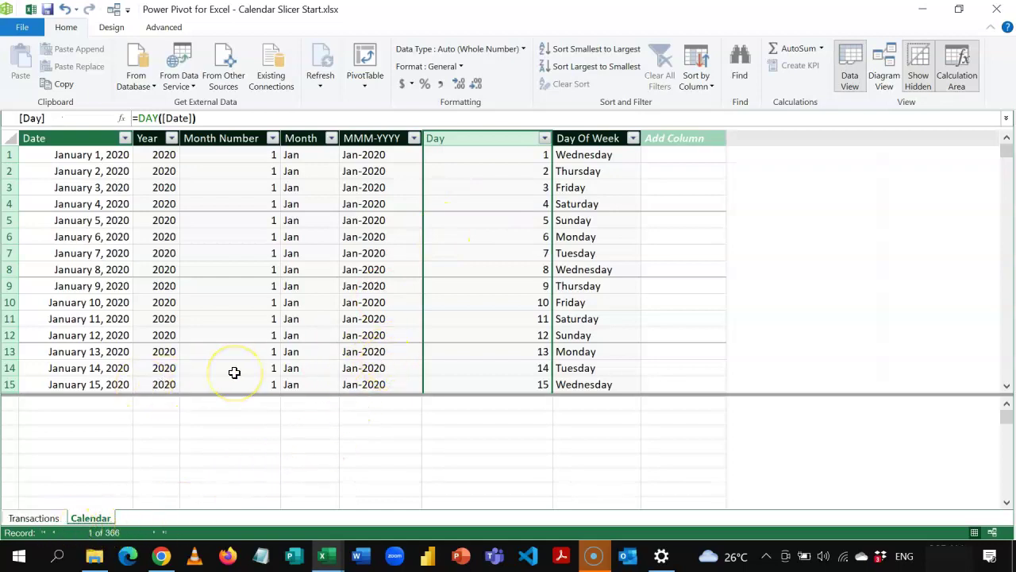
Step: Relate the Calendar and Transactions tables by Date in the diagram, place Transactions below Calendar, and return to the workbook
left_click(883, 81)
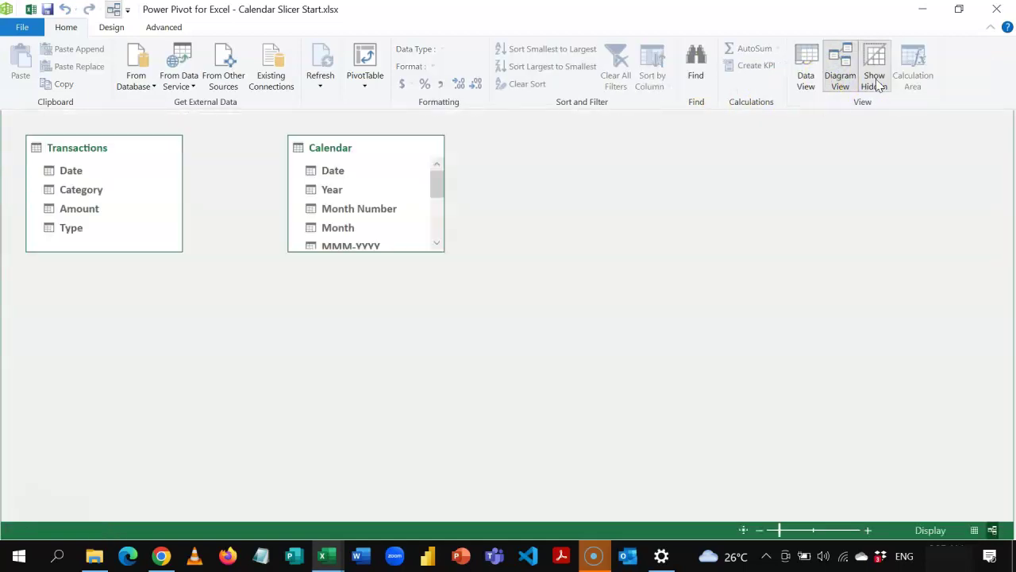
left_click(336, 176)
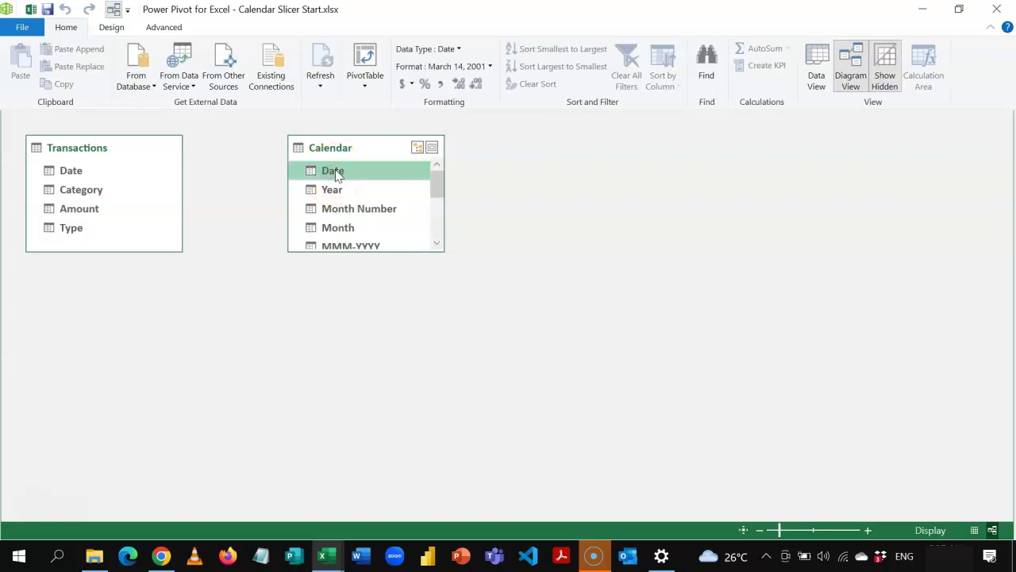
left_click(78, 157)
left_click_drag(287, 173, 327, 346)
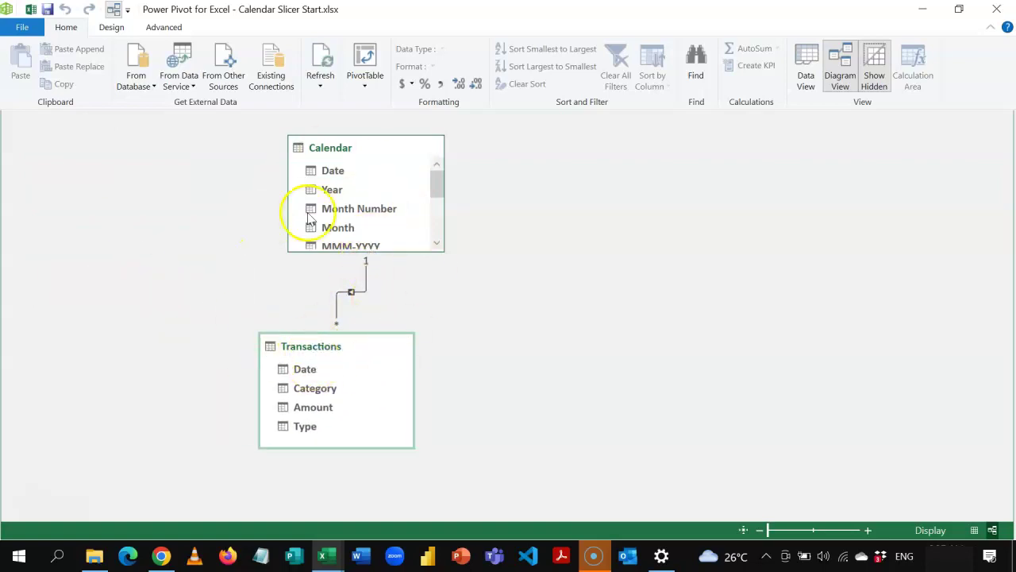
left_click(999, 11)
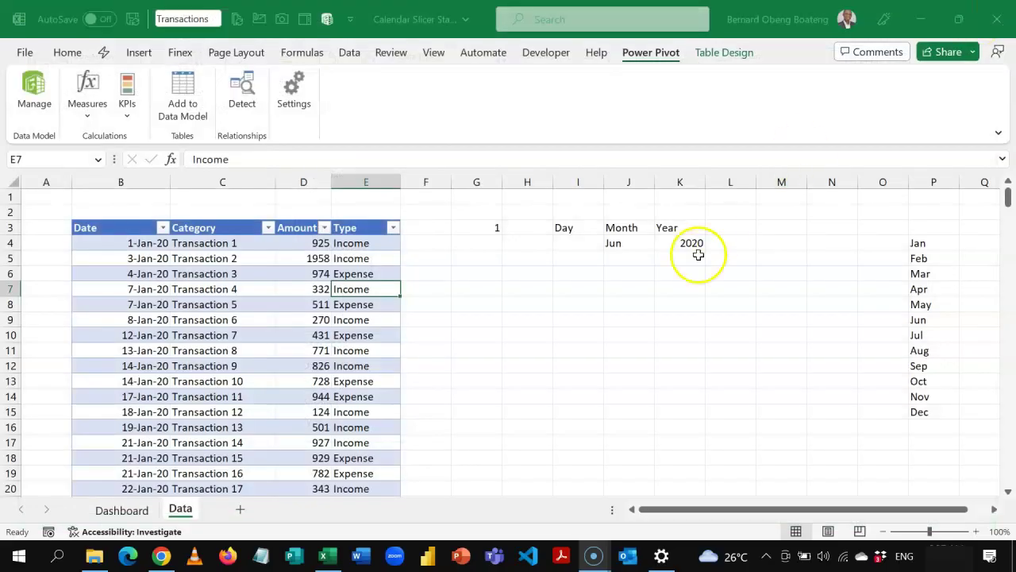
Step: Insert a slicer on the Data sheet for the Calendar table's Day field, using the workbook data model as its source
left_click(576, 316)
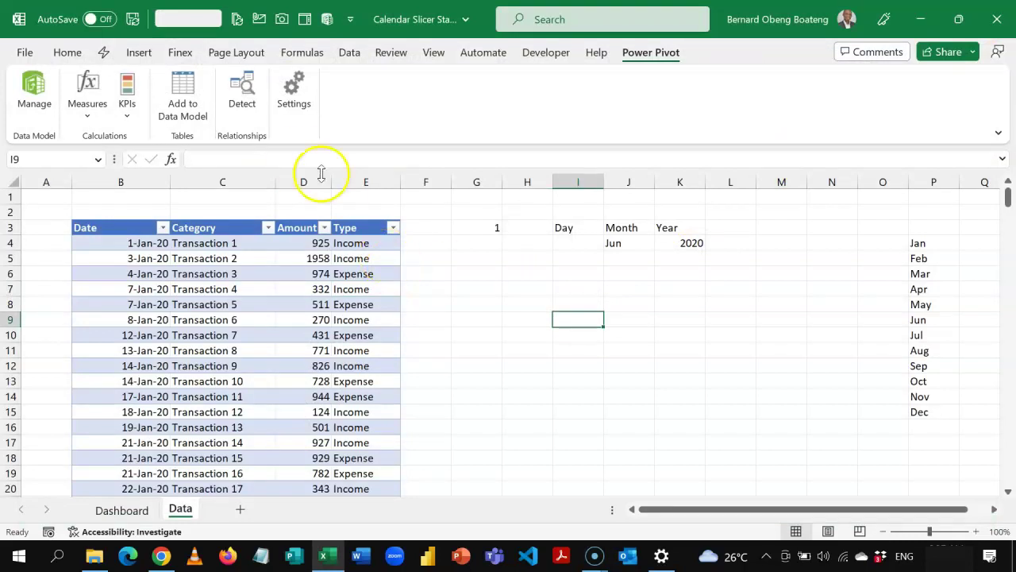
left_click(148, 54)
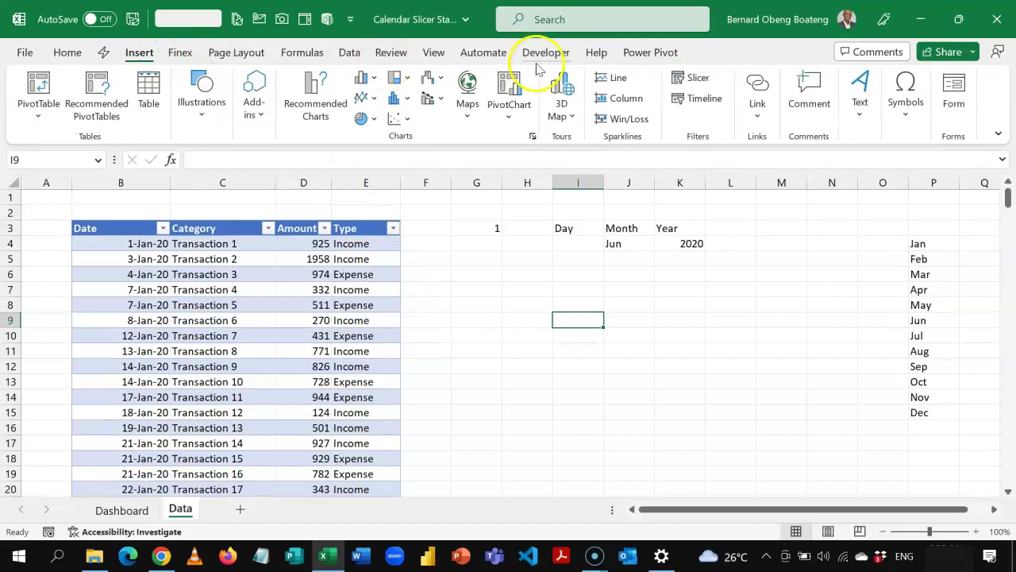
left_click(681, 79)
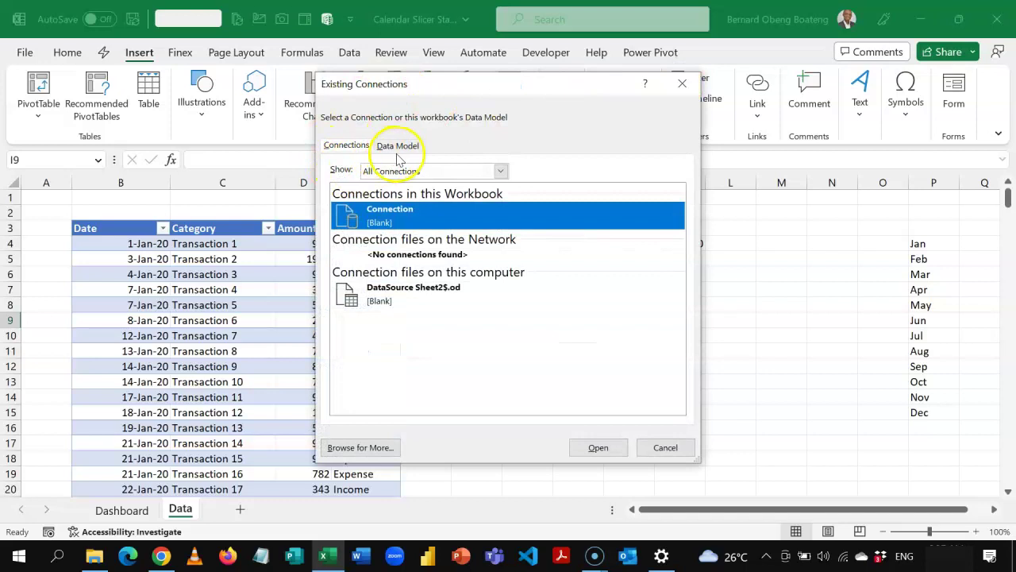
left_click(396, 148)
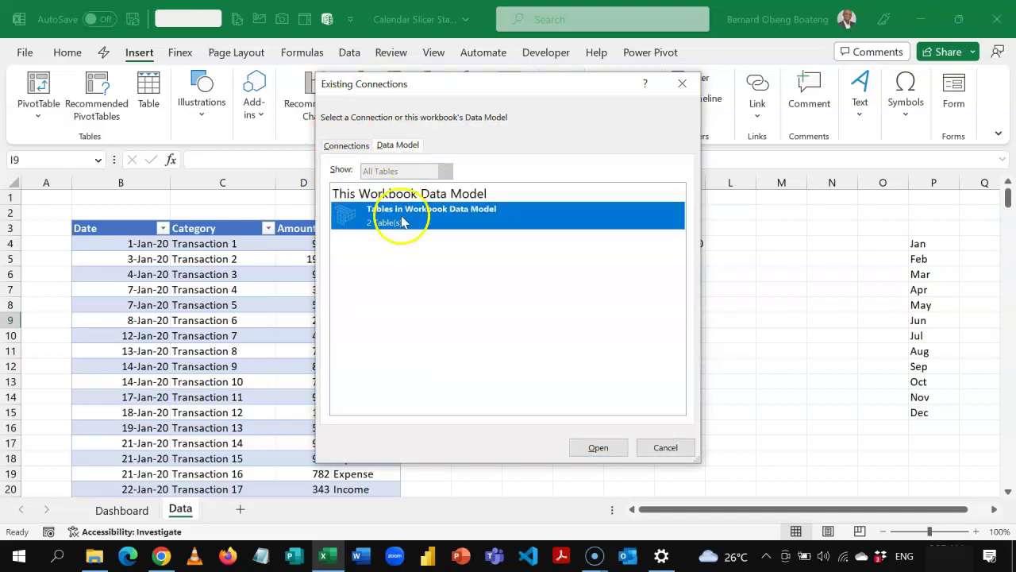
left_click(594, 448)
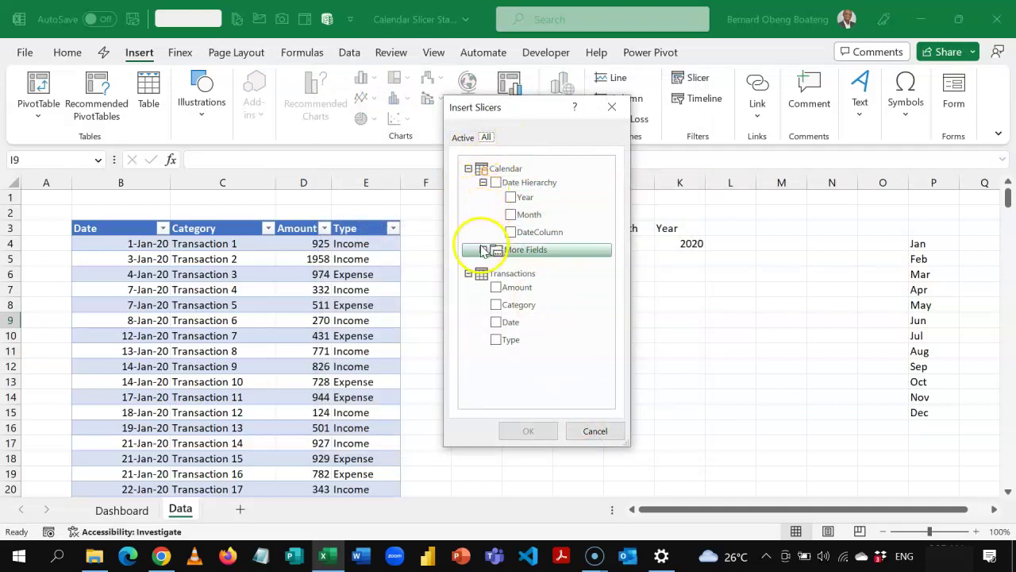
left_click(482, 250)
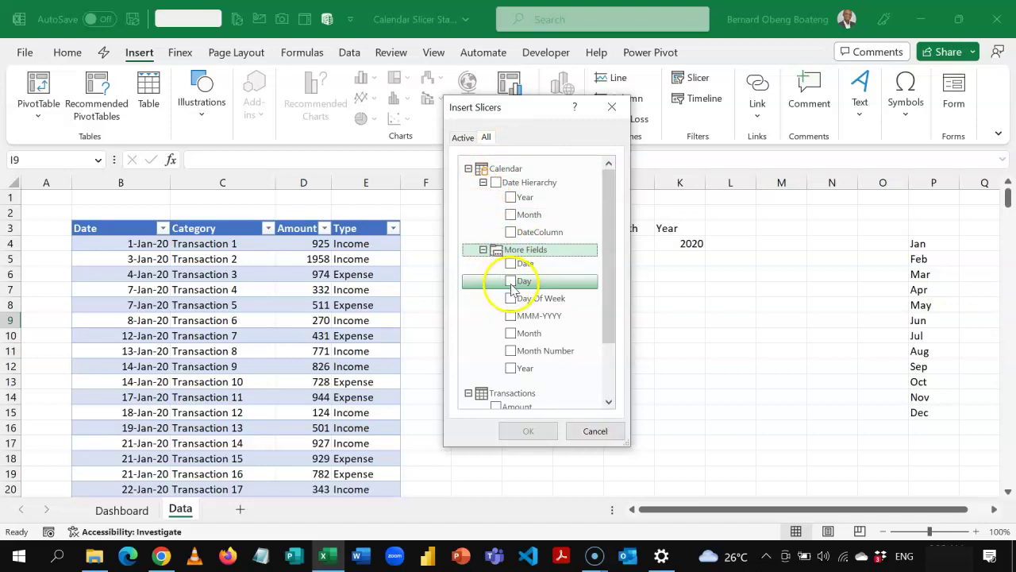
left_click(512, 282)
left_click(527, 429)
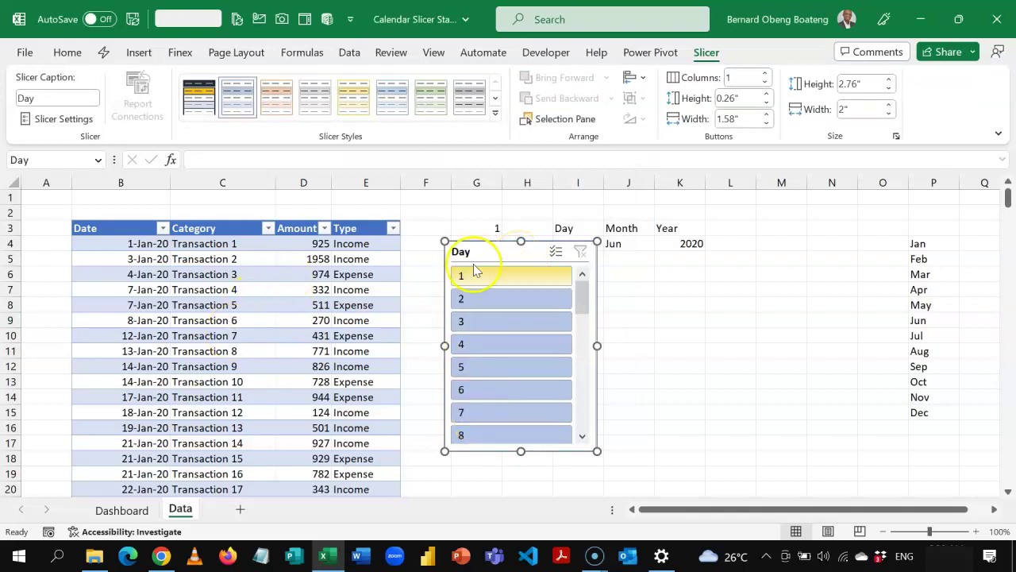
Step: Lay out the Day slicer in 7 columns, widen it to about 3.34", and place it below the Day, Month and Year cells
left_click_drag(493, 255, 605, 282)
left_click(707, 57)
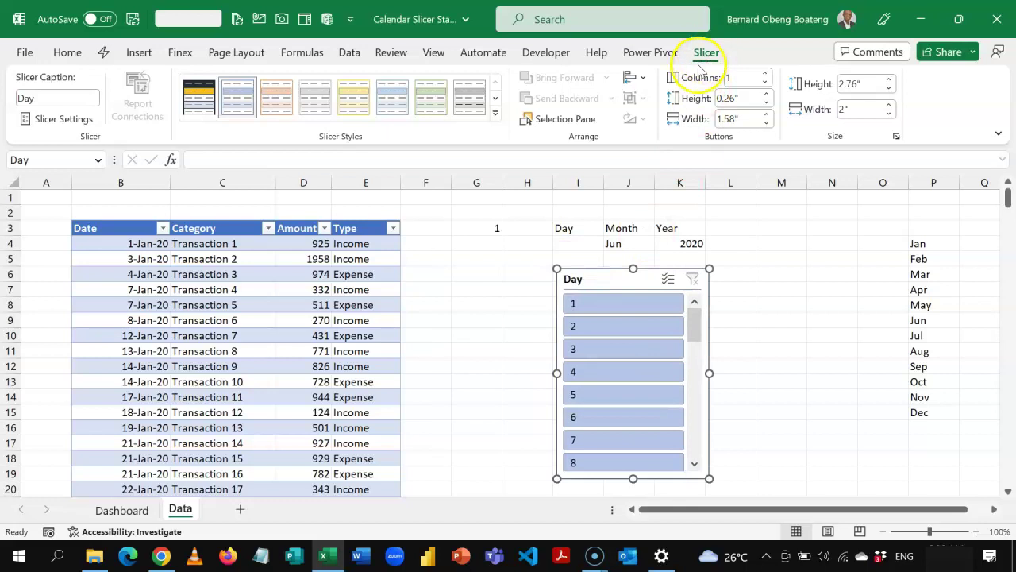
left_click(766, 74)
left_click(766, 74)
left_click(766, 74)
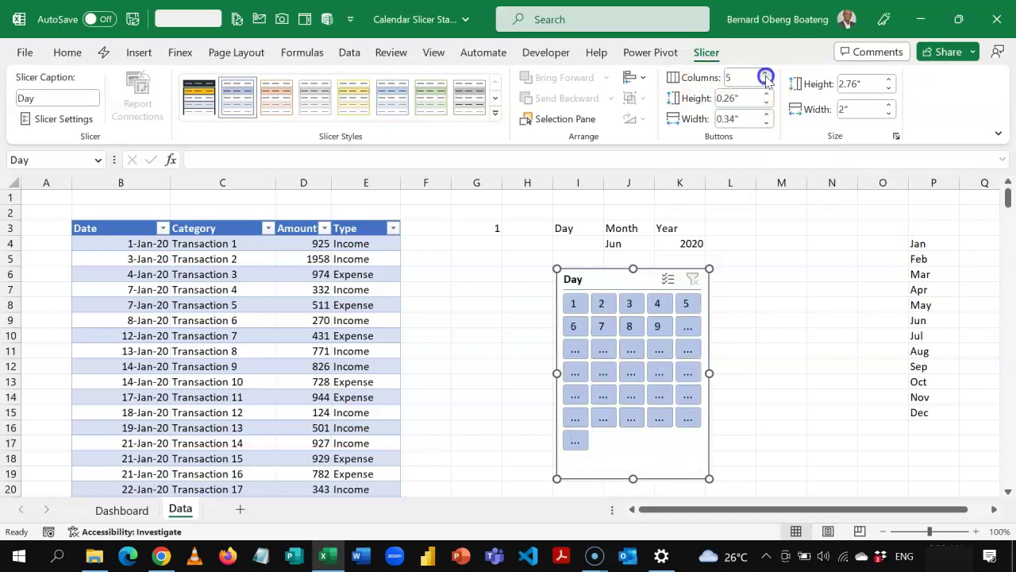
left_click(766, 74)
left_click(767, 74)
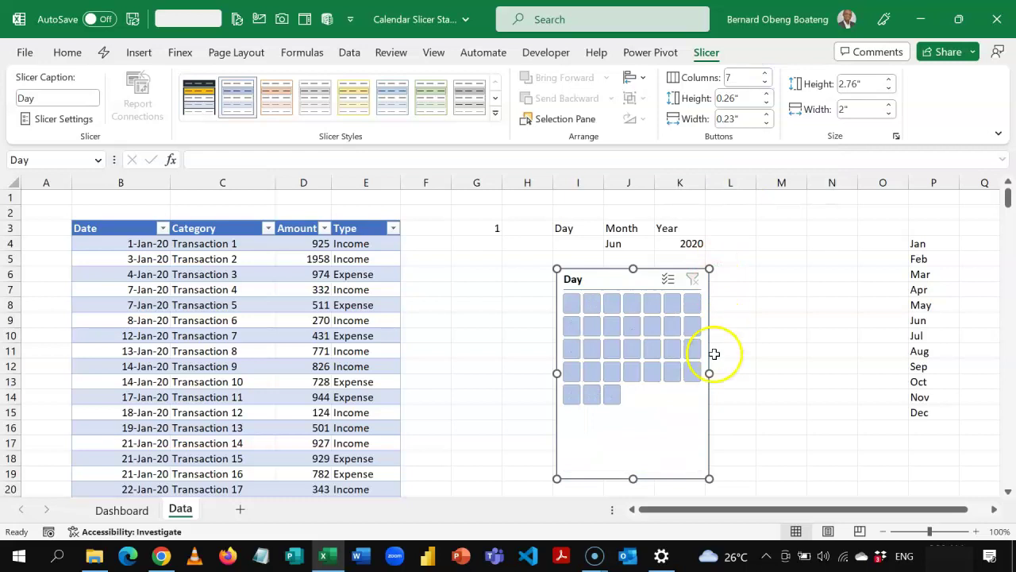
left_click_drag(710, 374, 810, 379)
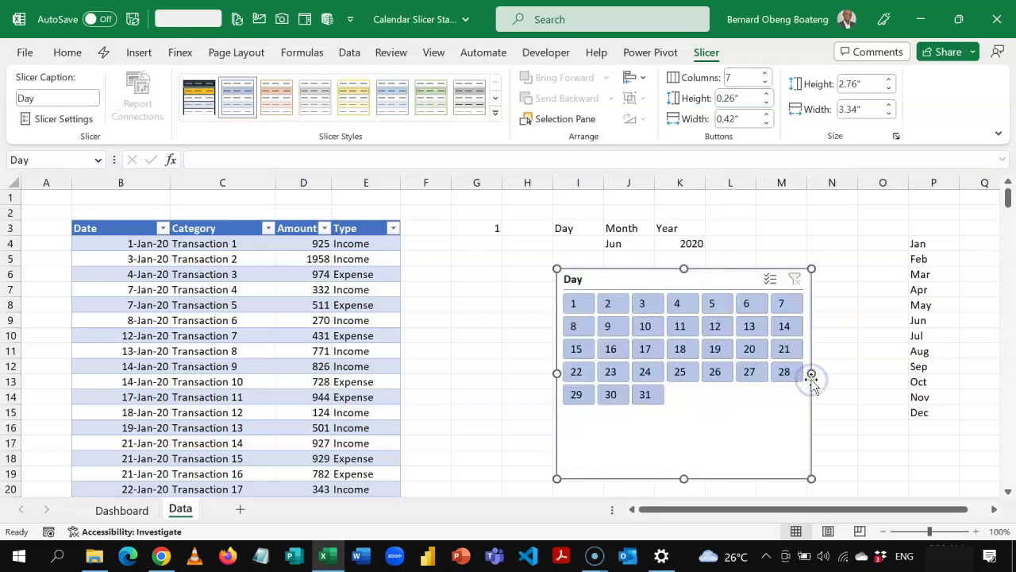
mouse_move(712, 283)
left_mouse_down()
mouse_move(733, 286)
mouse_move(701, 298)
left_mouse_up()
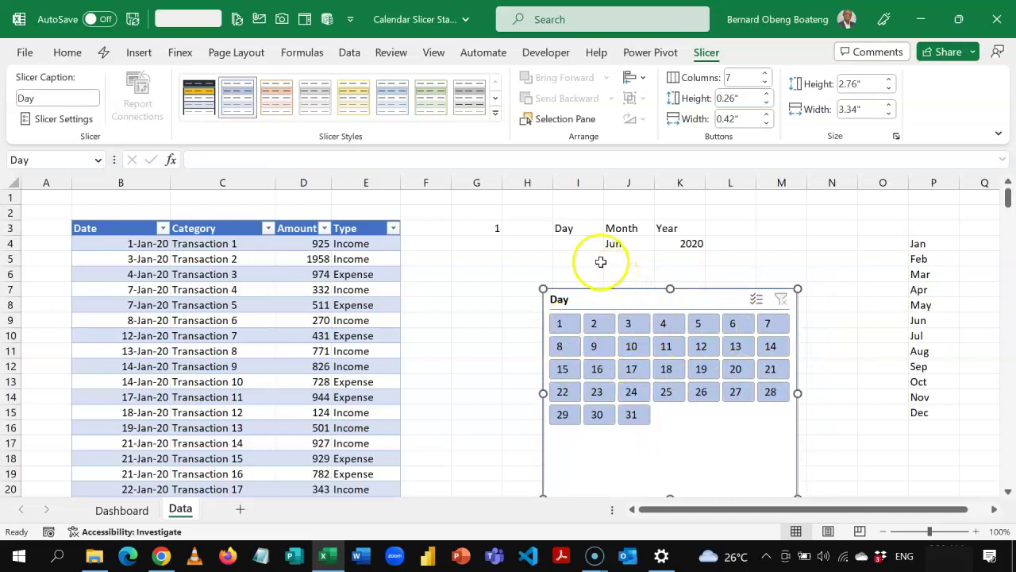
Step: Select cell I4 under the Day heading, try days 1, 2 and 3 in the slicer, and leave day 1 chosen
left_click(585, 243)
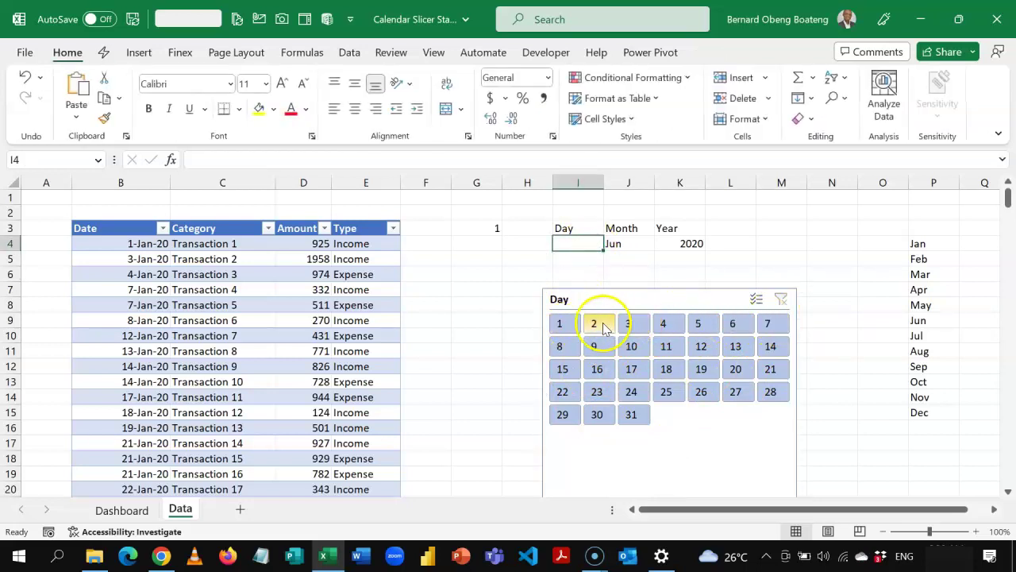
left_click(567, 326)
left_click(593, 327)
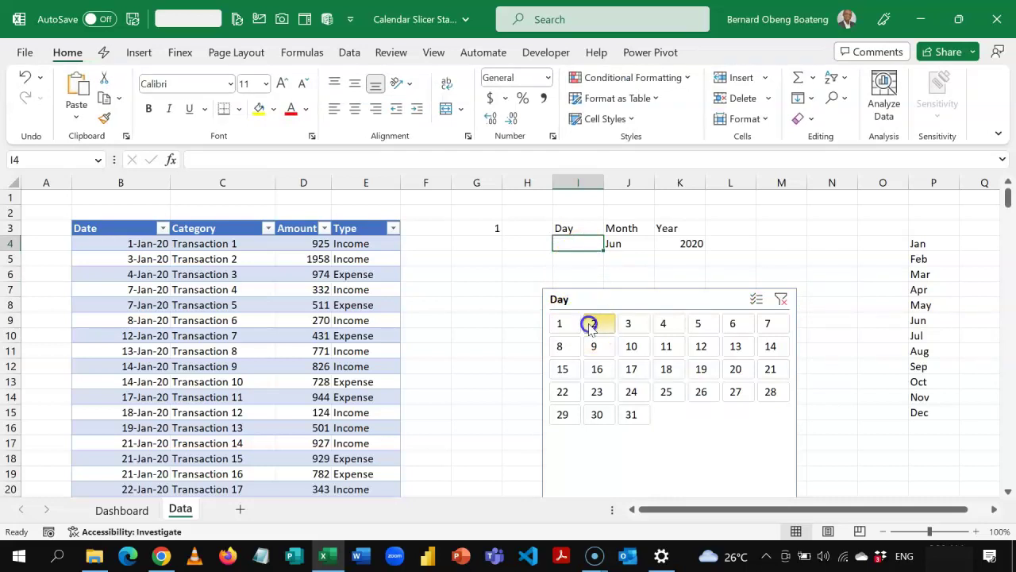
left_click(630, 326)
left_click(560, 323)
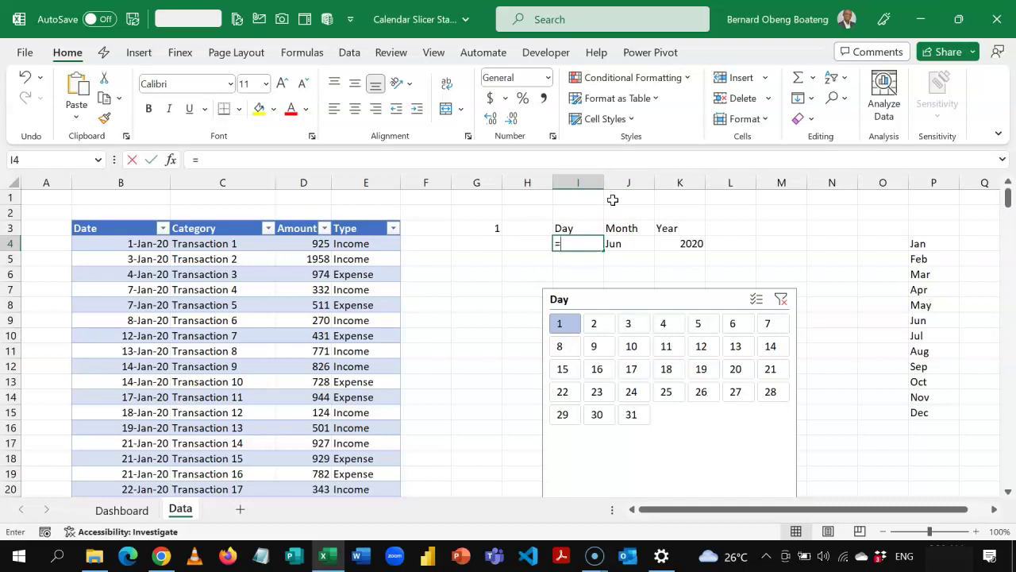
Step: Enter =CUBERANKEDMEMBER("ThisWorkbookDataModel",Slicer_Day,1) in cell I4 and test it by choosing day 2 in the slicer
type("=cub")
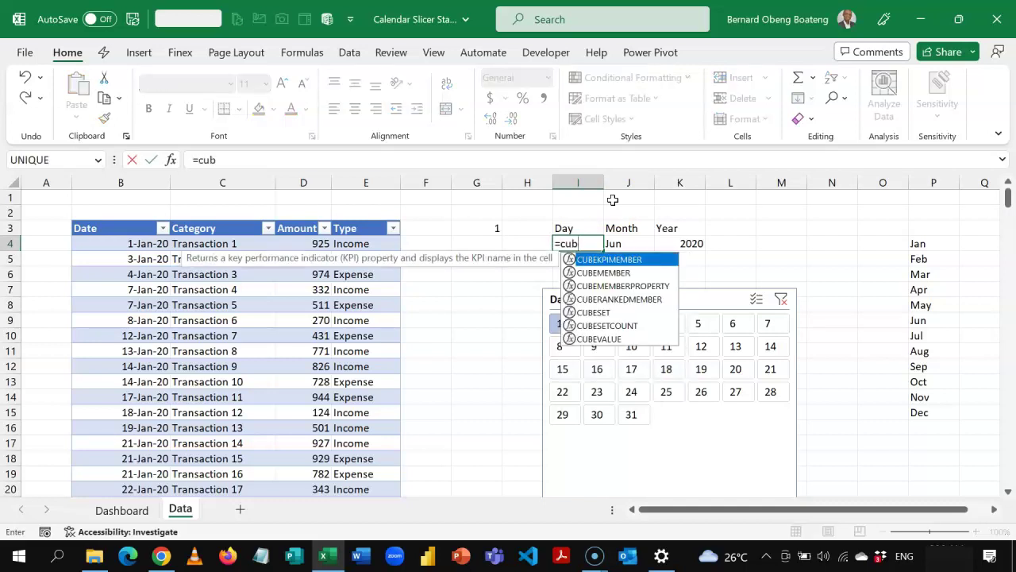
key("Down")
key("Down")
key("Down")
key("Tab")
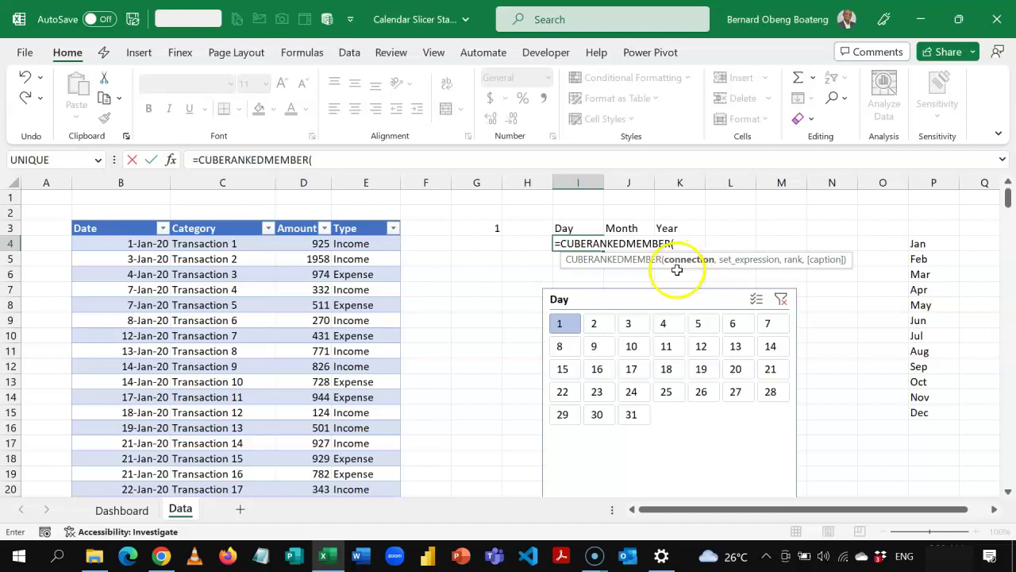
type("\"")
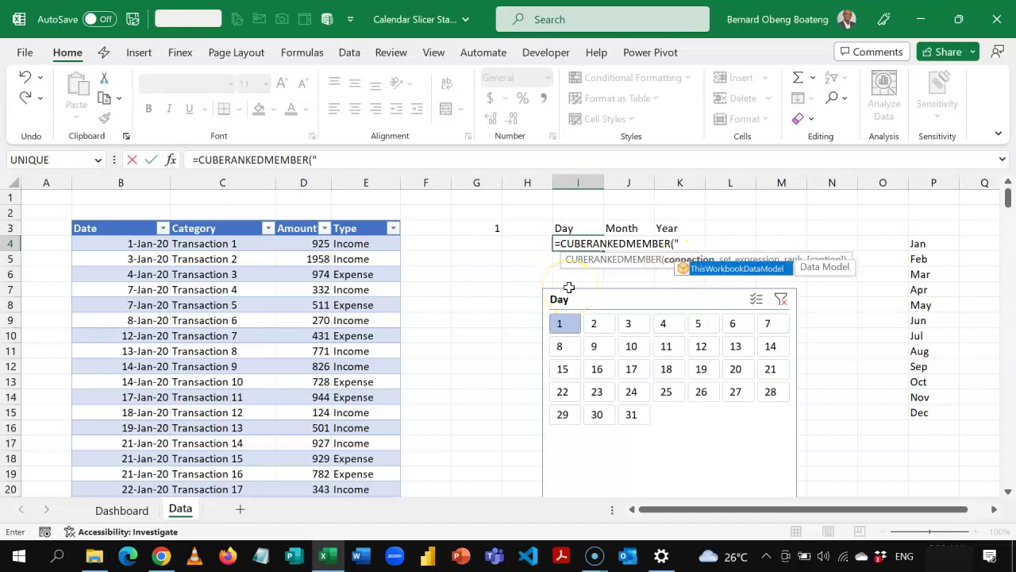
key("Tab")
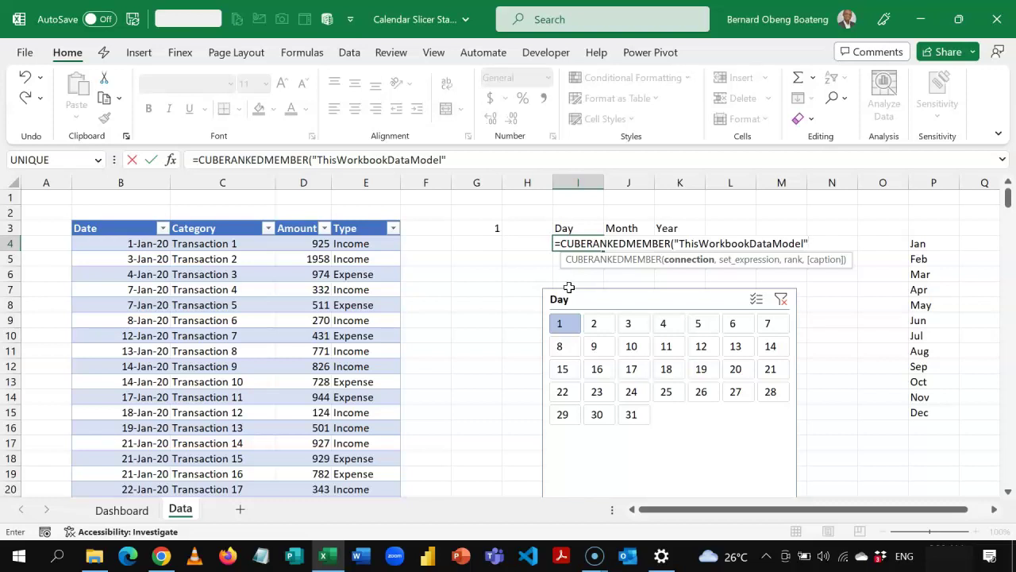
type(",")
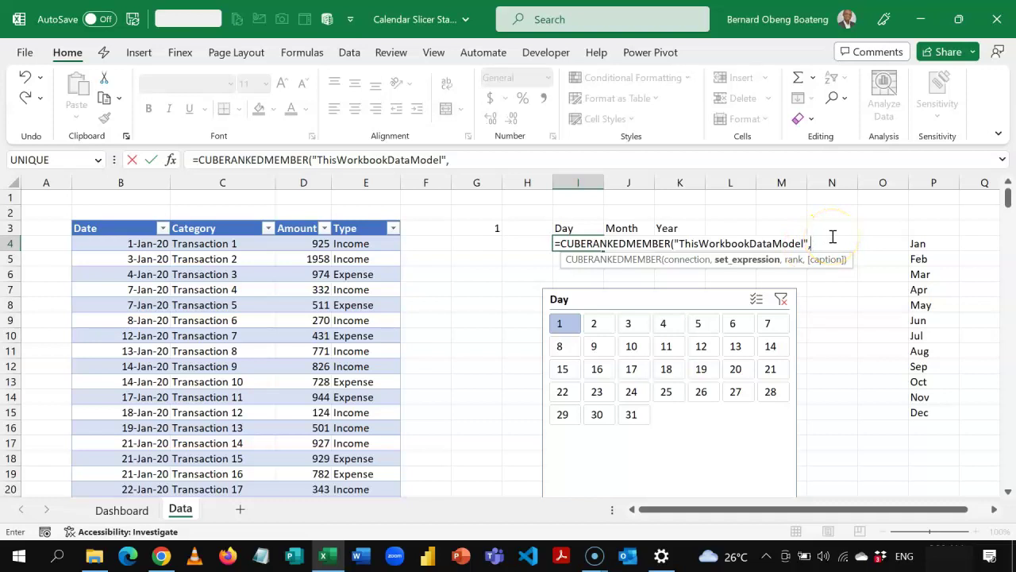
type("sl")
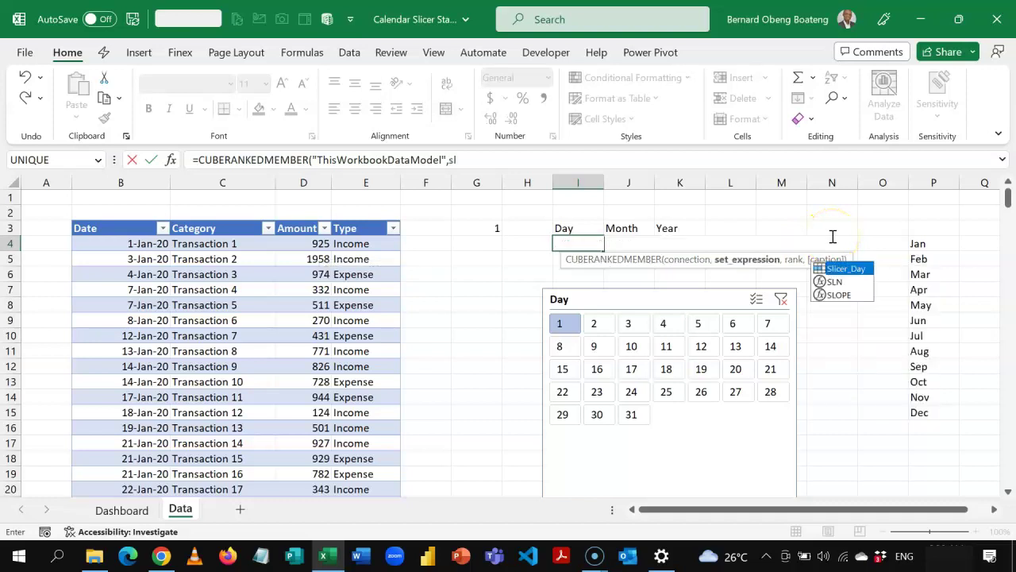
key("Tab")
type(",")
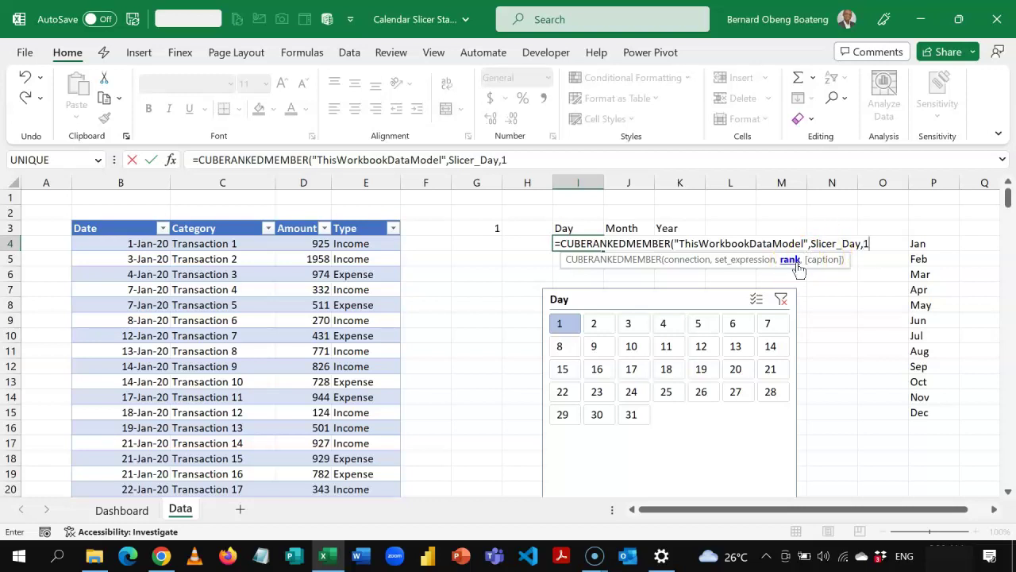
type("1)")
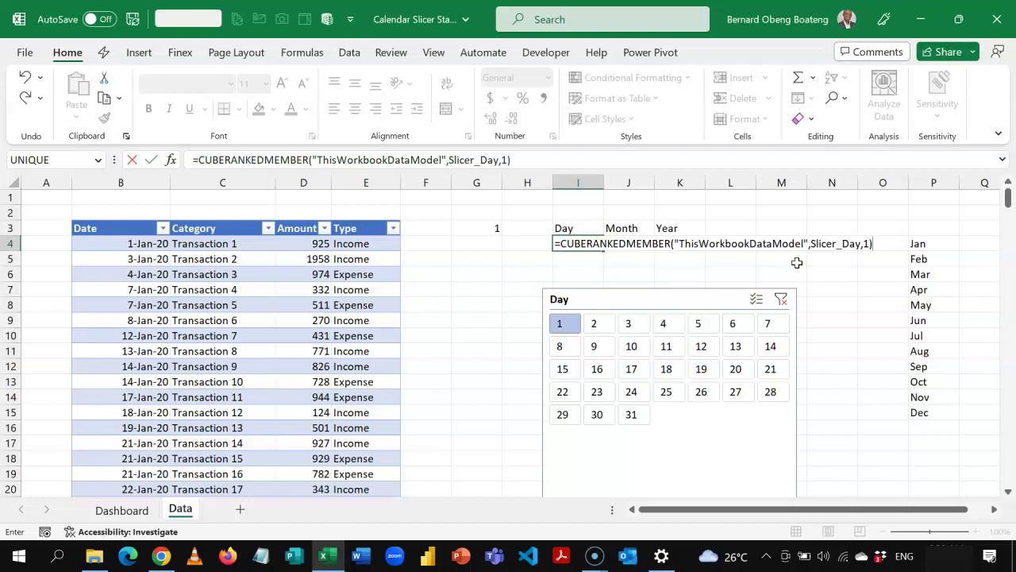
key("Return")
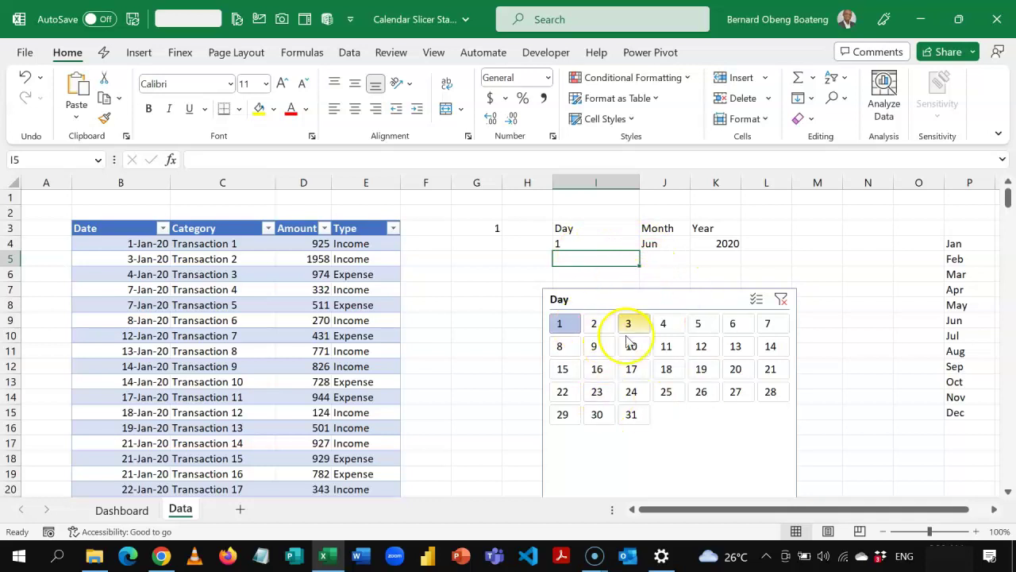
left_click(595, 323)
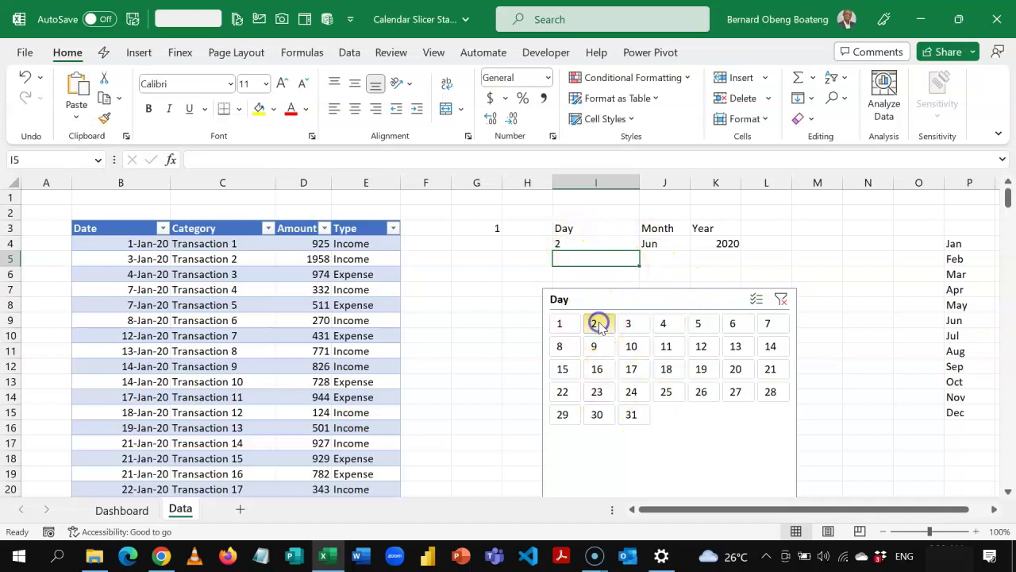
Step: Test the Day cell by choosing days 3 and 4, clearing the slicer filter, choosing day 1, and selecting days 1 through 5
left_click(628, 324)
left_click(664, 325)
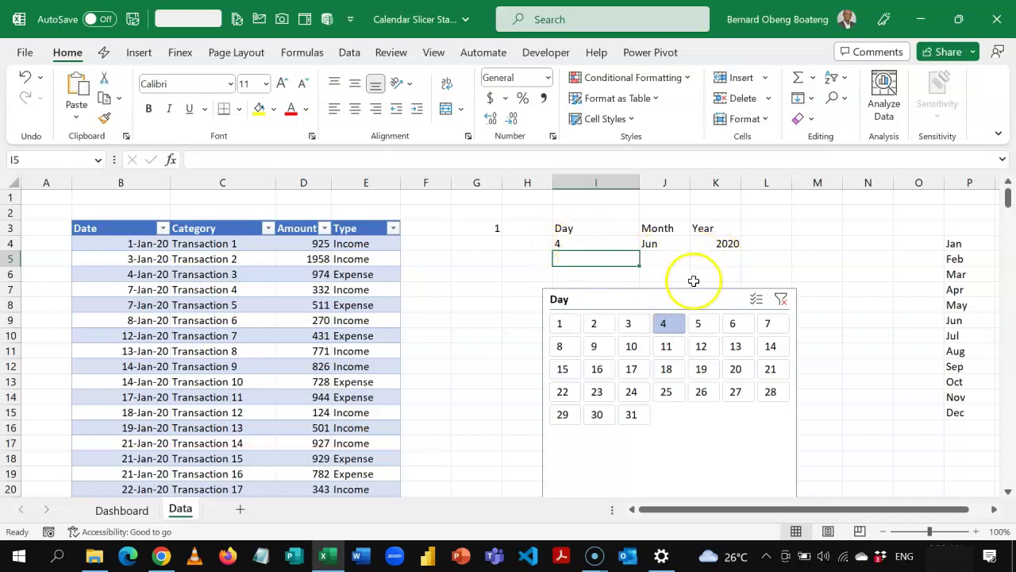
left_click(781, 299)
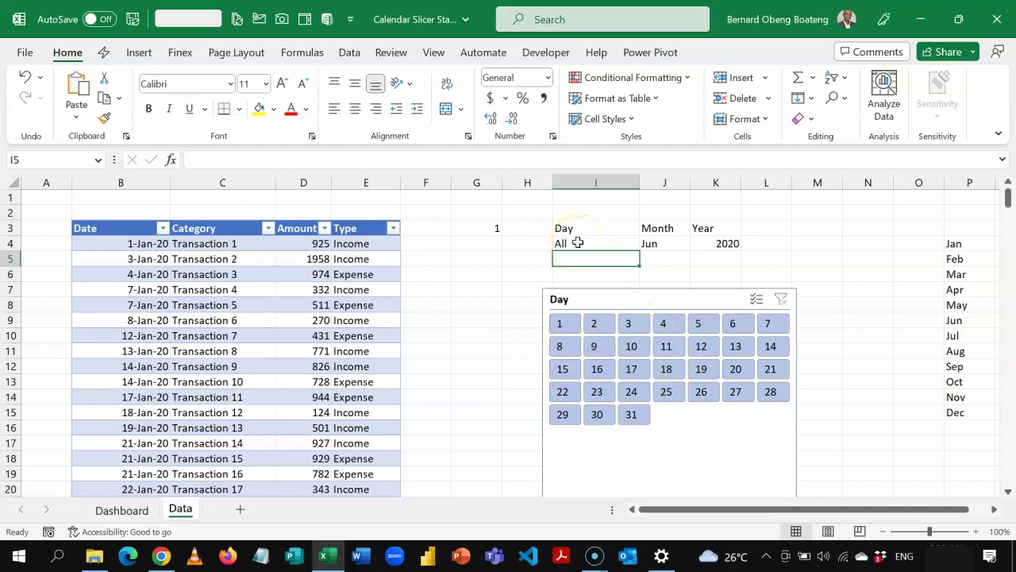
left_click(564, 323)
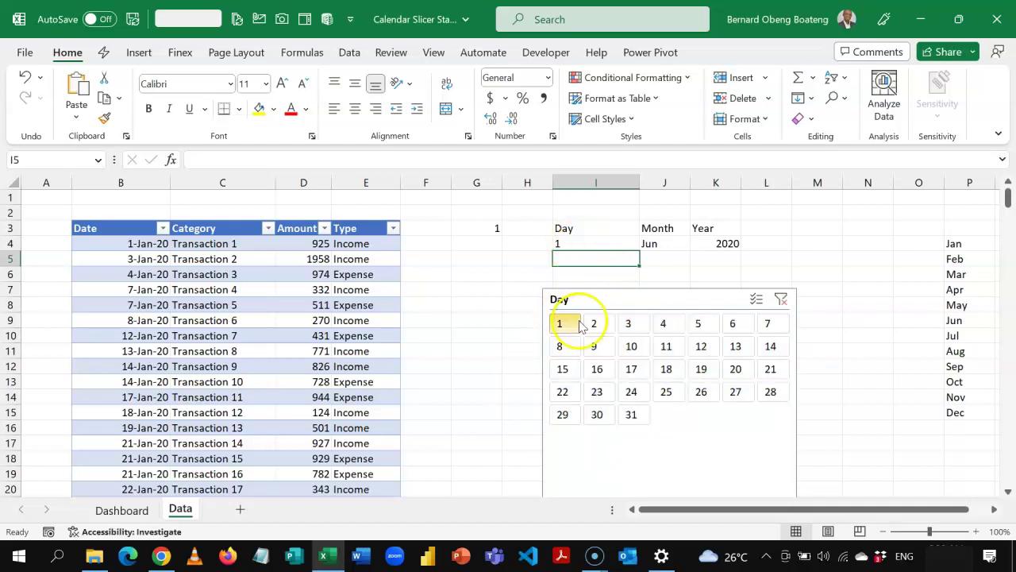
left_click_drag(602, 333, 696, 334)
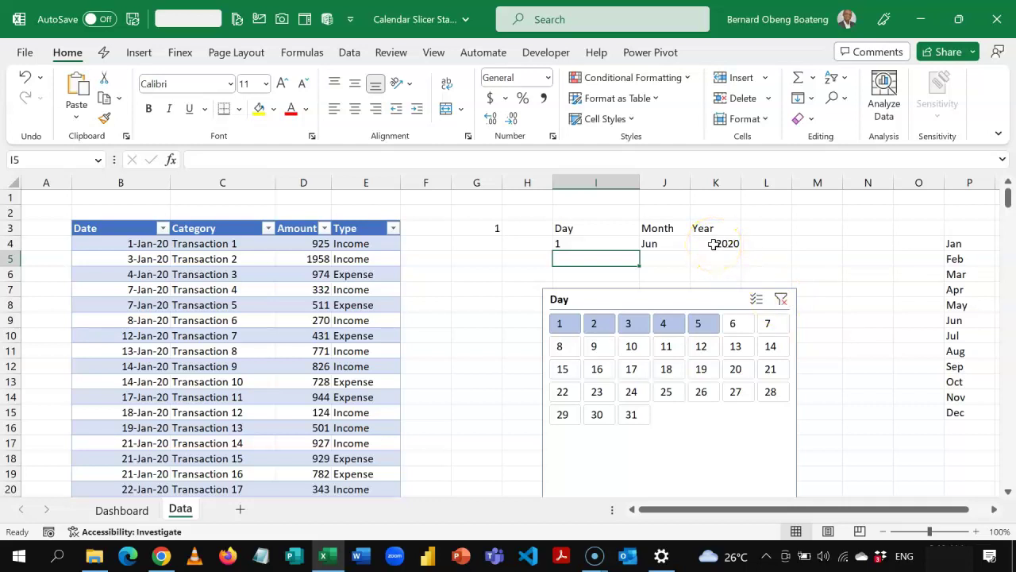
Step: Enter =CUBESET("ThisWorkbookDataModel",Slicer_Day,"Days Selected") in cell K5
key("Right")
key("Right")
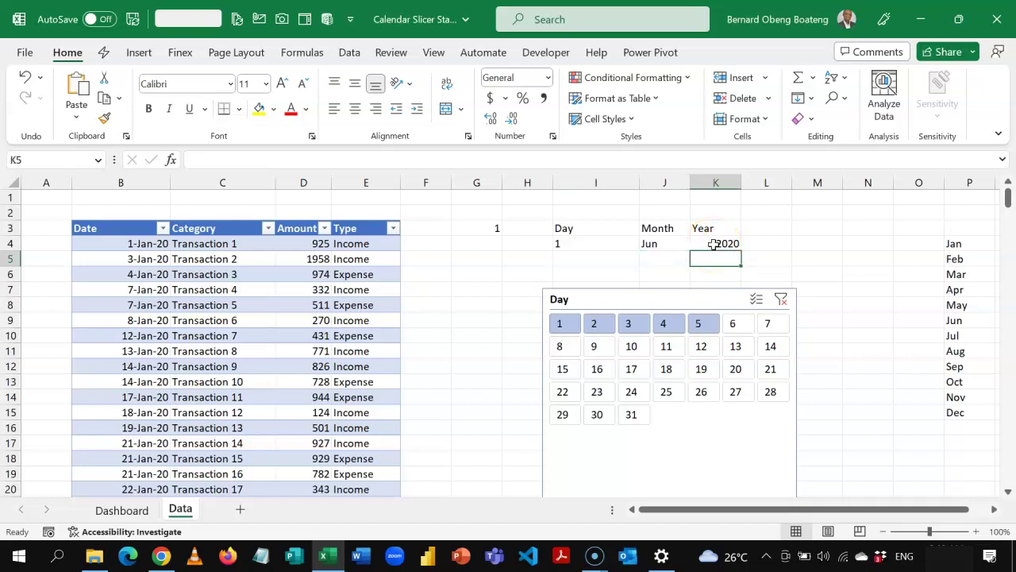
type("=cub")
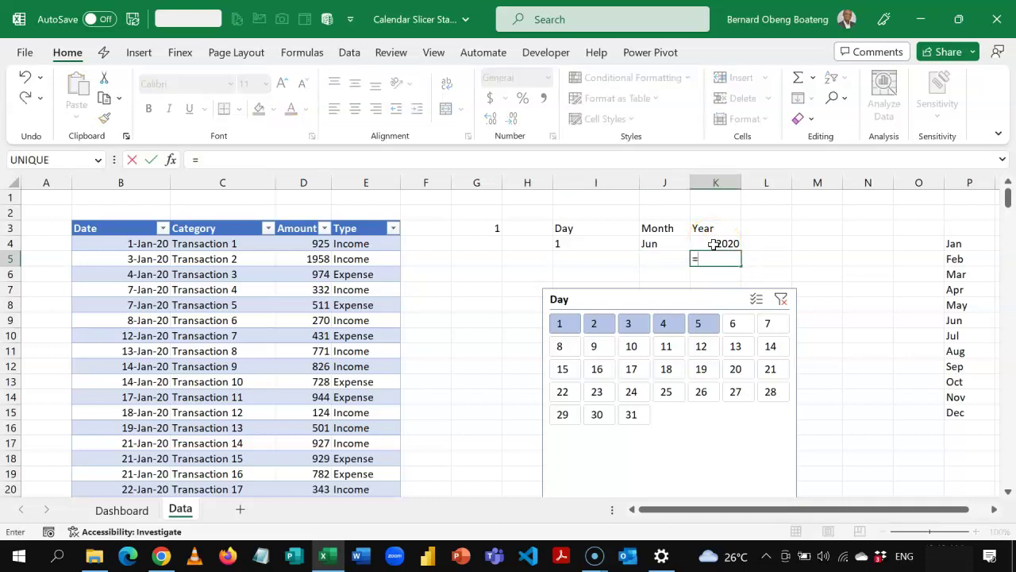
key("Down")
key("Down")
key("Down")
key("Down")
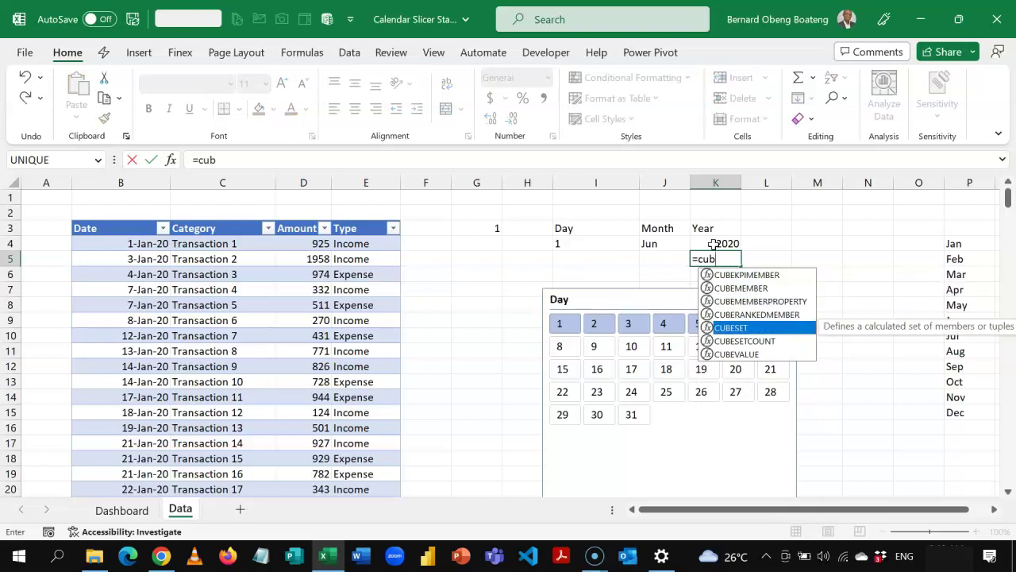
key("Tab")
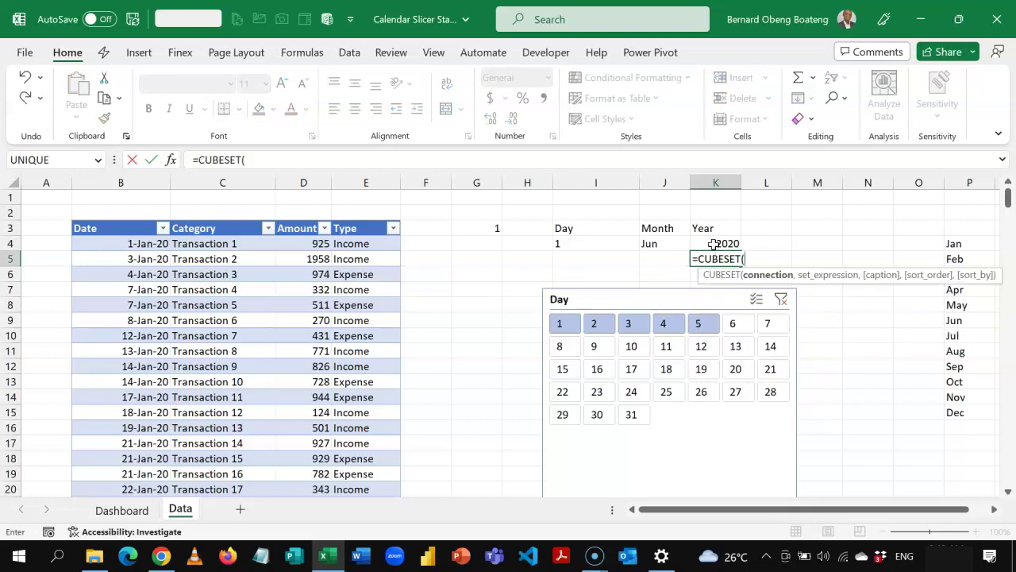
type("\"")
key("Tab")
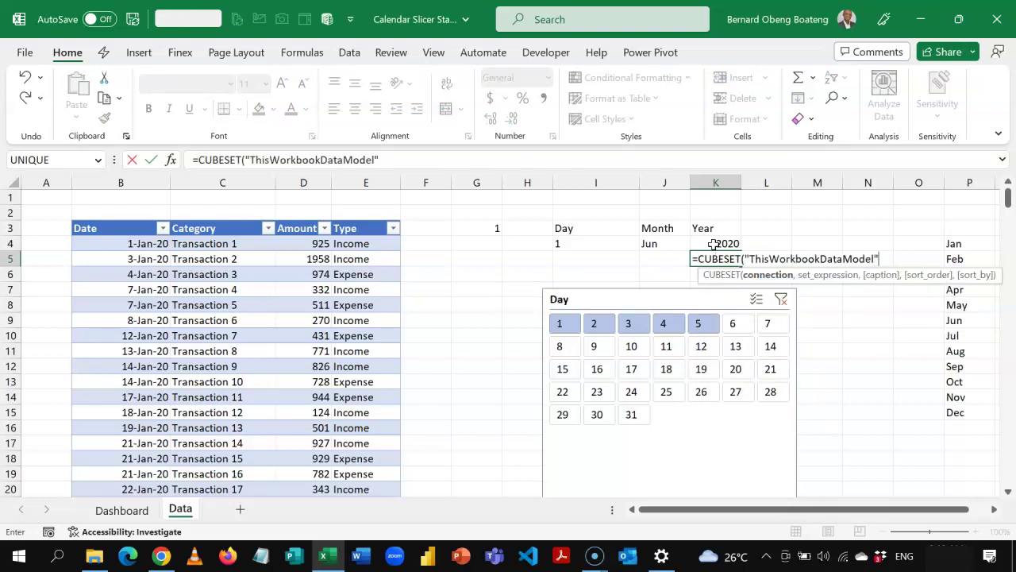
type(",")
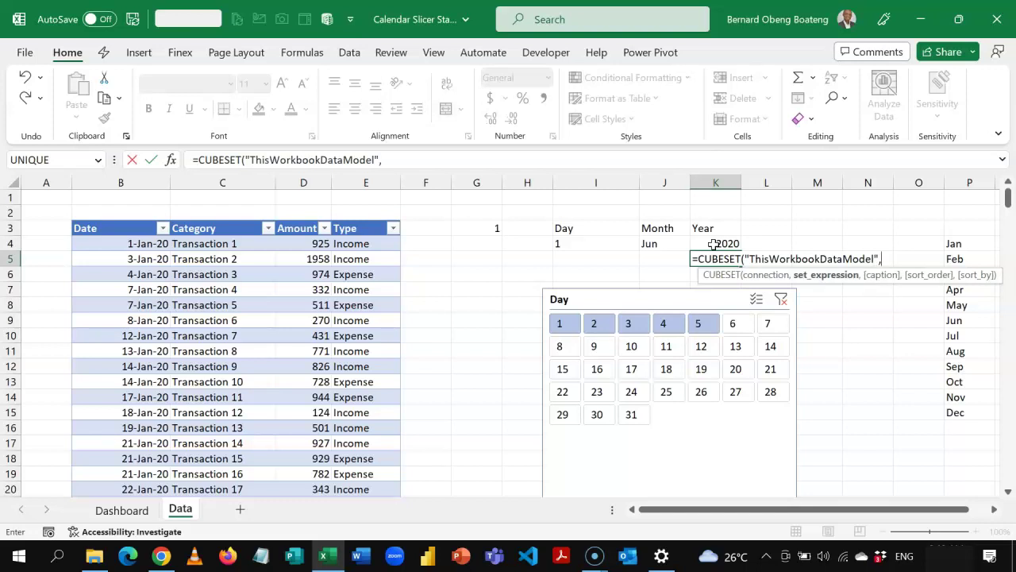
type("sl")
key("Tab")
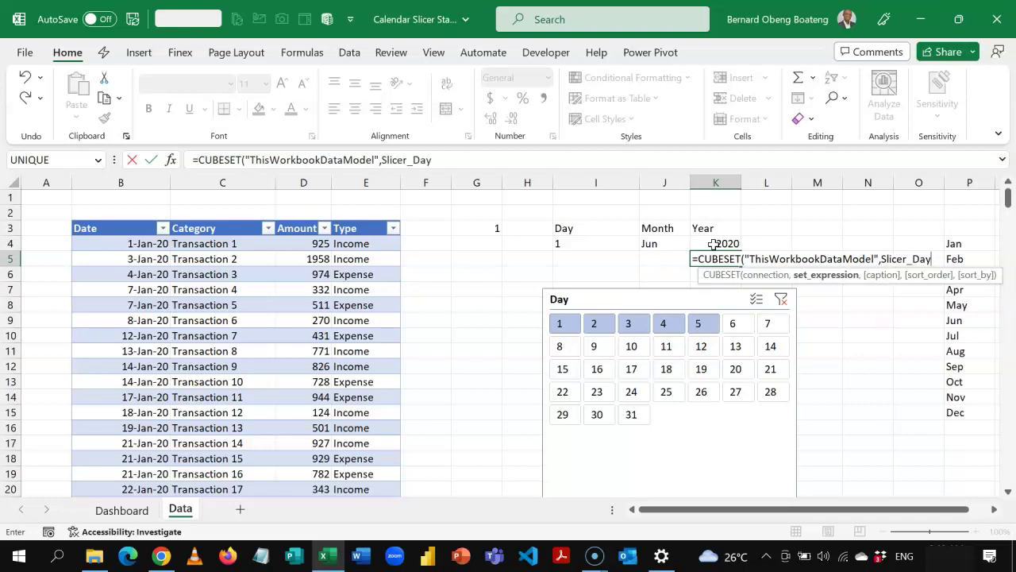
type(",\"Days")
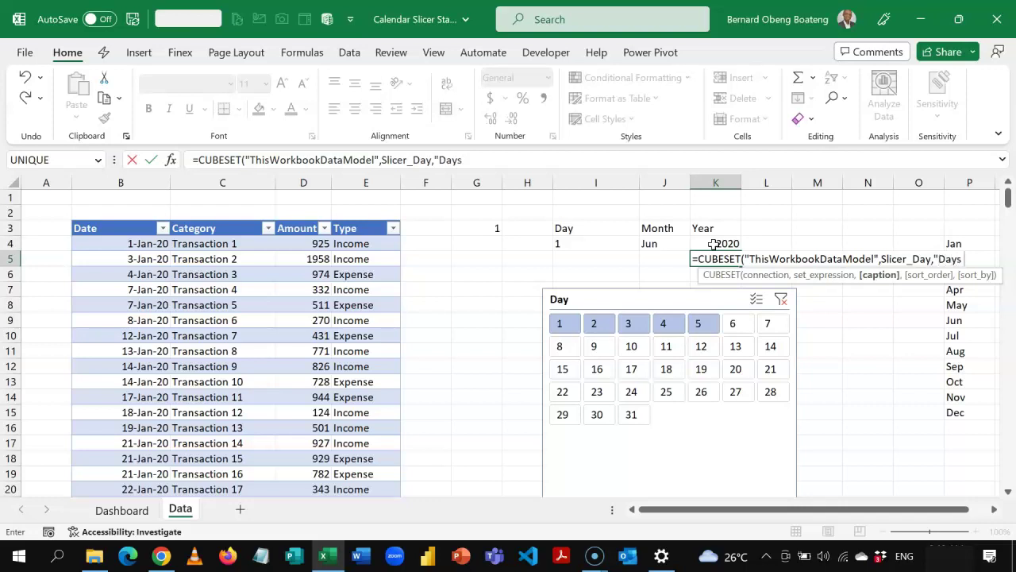
type(" Selected\"")
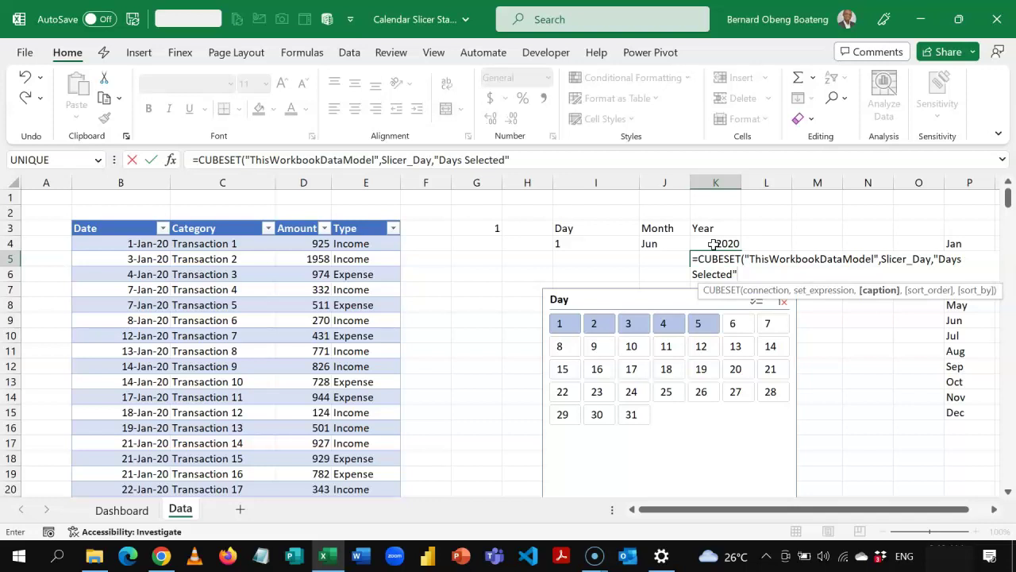
type(")")
key("Return")
key("Up")
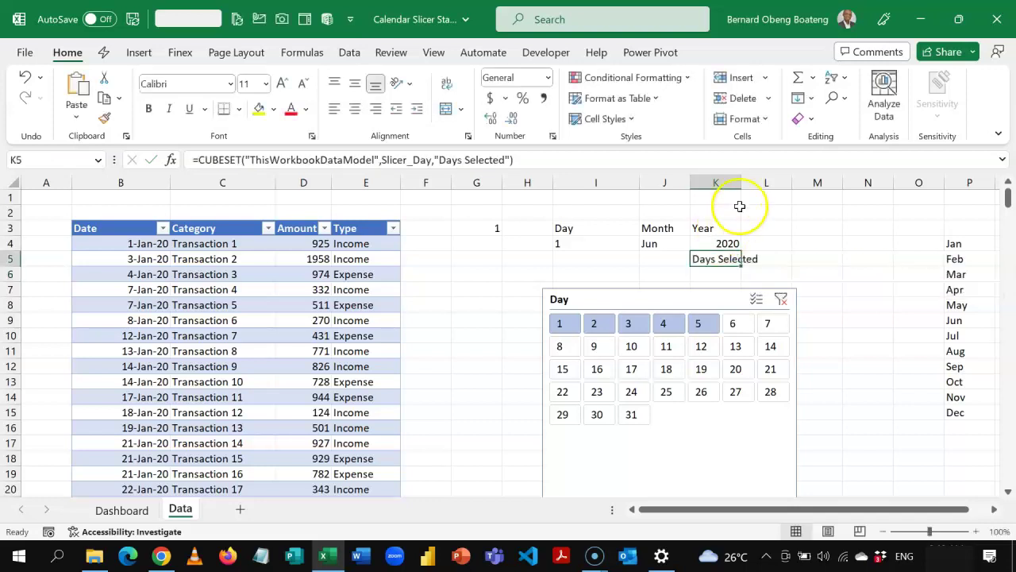
Step: Autofit column K to its contents and move the Day slicer down so it starts at about row 9
double_click(742, 182)
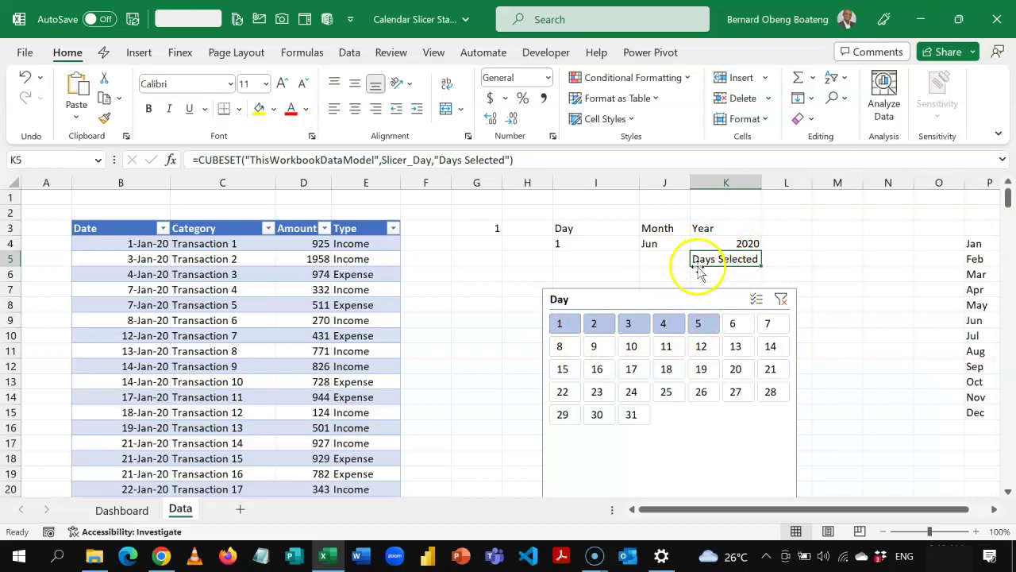
left_click_drag(698, 297, 721, 325)
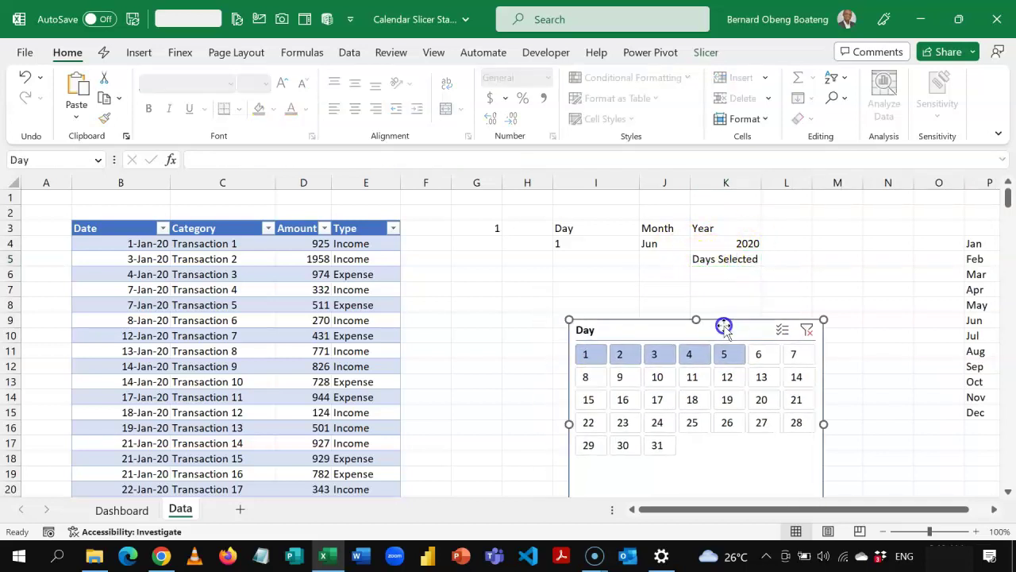
left_click(723, 275)
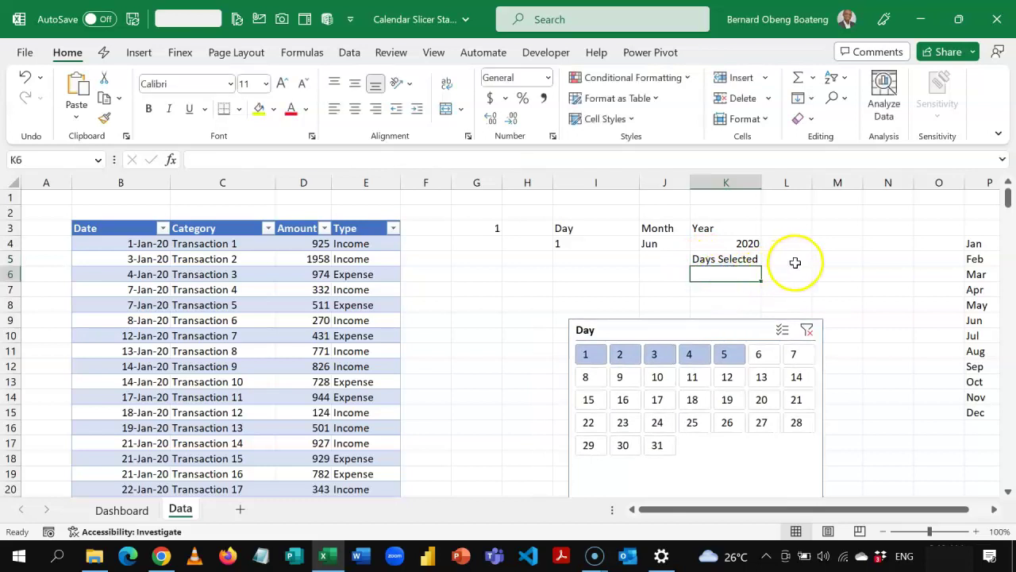
Step: Enter =CUBESETCOUNT(K5) in cell M4 to count the days chosen in the slicer
left_click(824, 248)
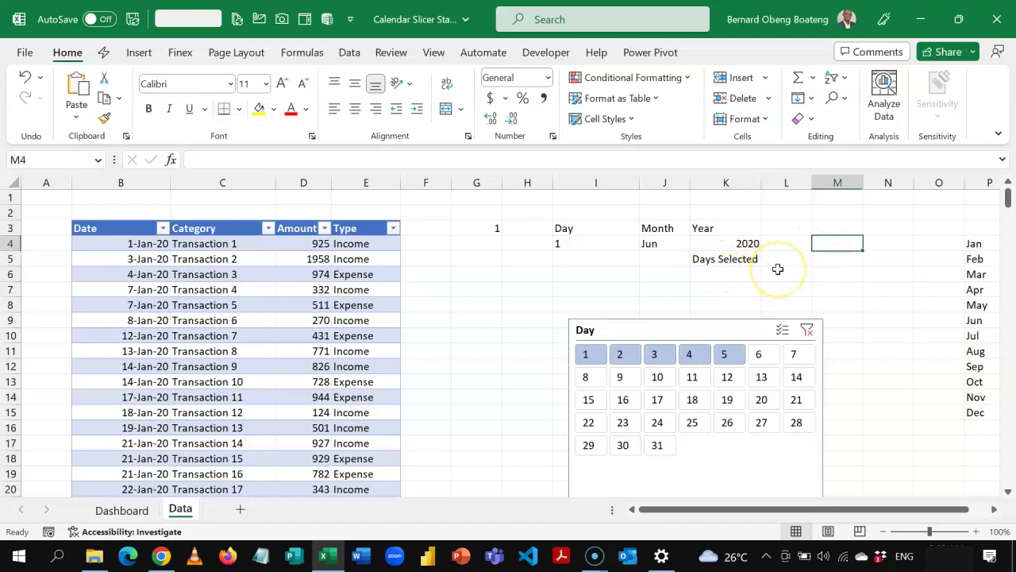
type("=cub")
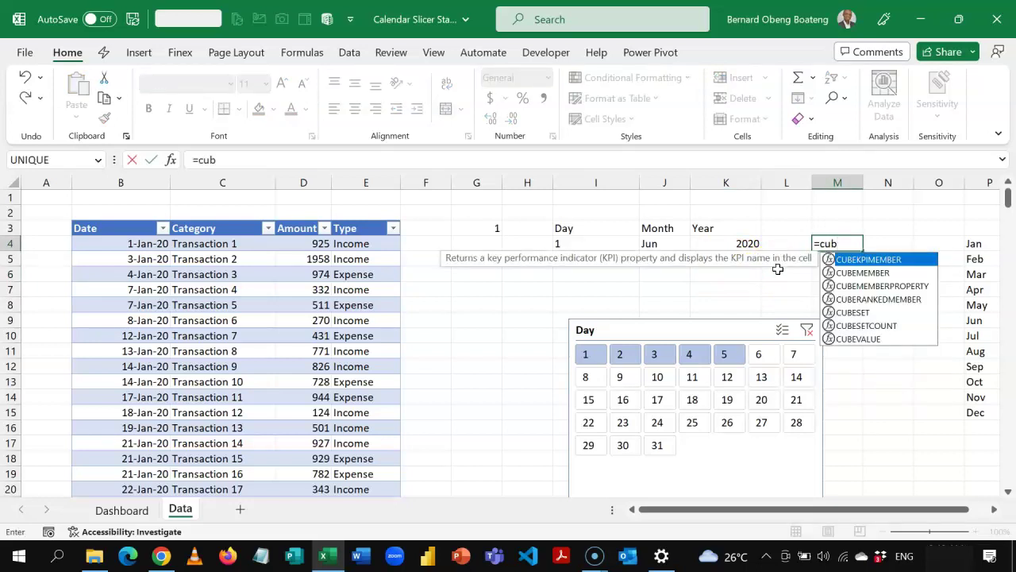
key("Down")
key("Down")
key("Down")
key("Down")
key("Down")
key("Tab")
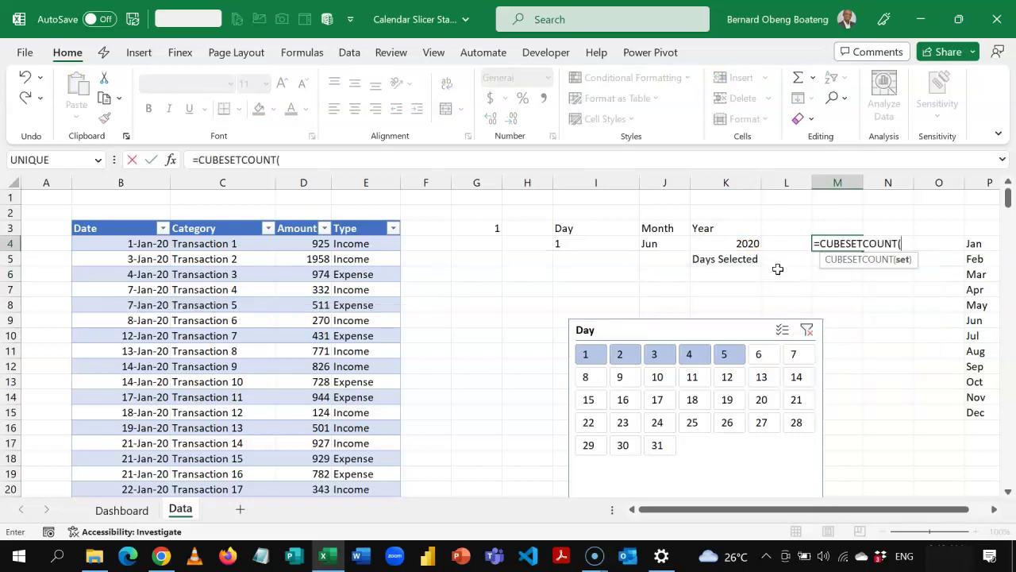
left_click(732, 261)
type(")")
key("Return")
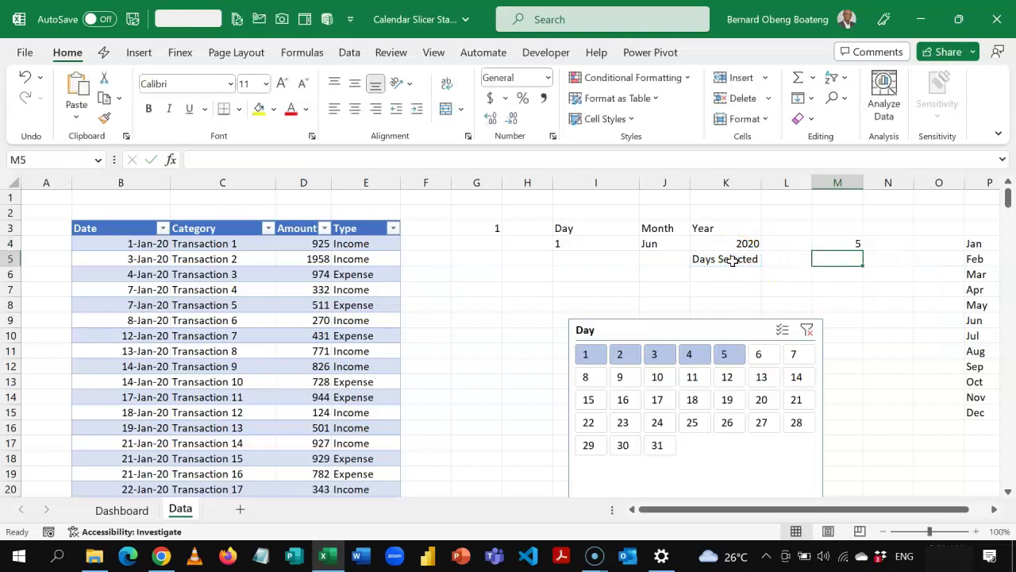
Step: Test the count in M4 by selecting days 2 through 12 in the Day slicer, and clear the slicer filter
left_click(633, 357)
left_click_drag(633, 357, 727, 384)
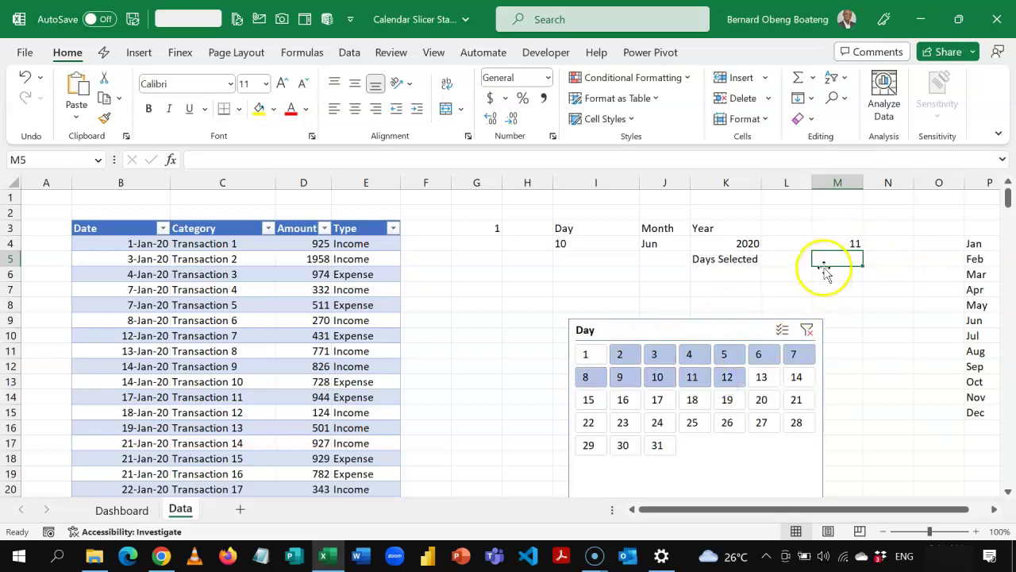
left_click(808, 331)
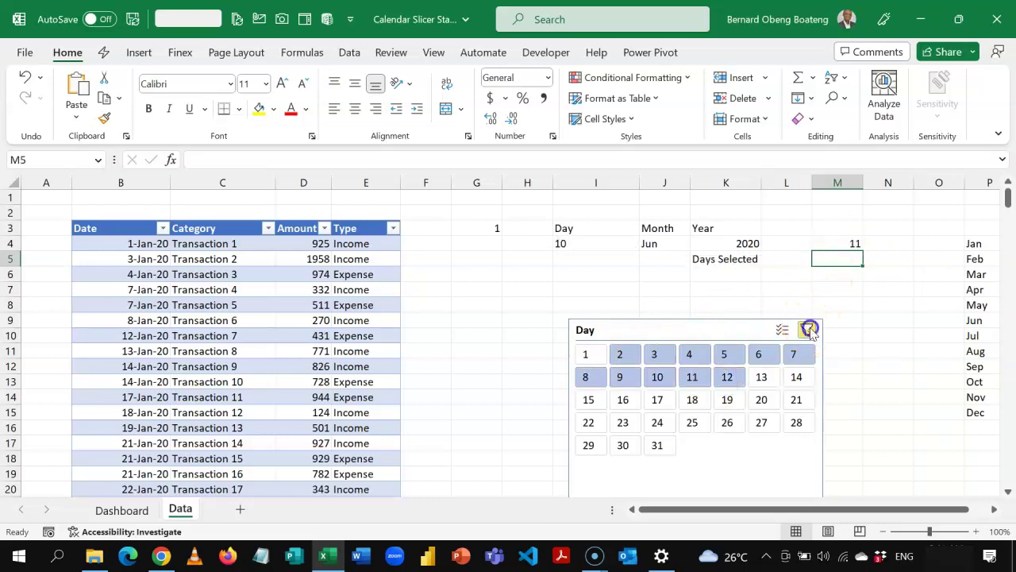
Step: Review the CUBESET formula in K5 and select days 1 through 5 in the Day slicer
left_click(731, 259)
left_click(710, 258)
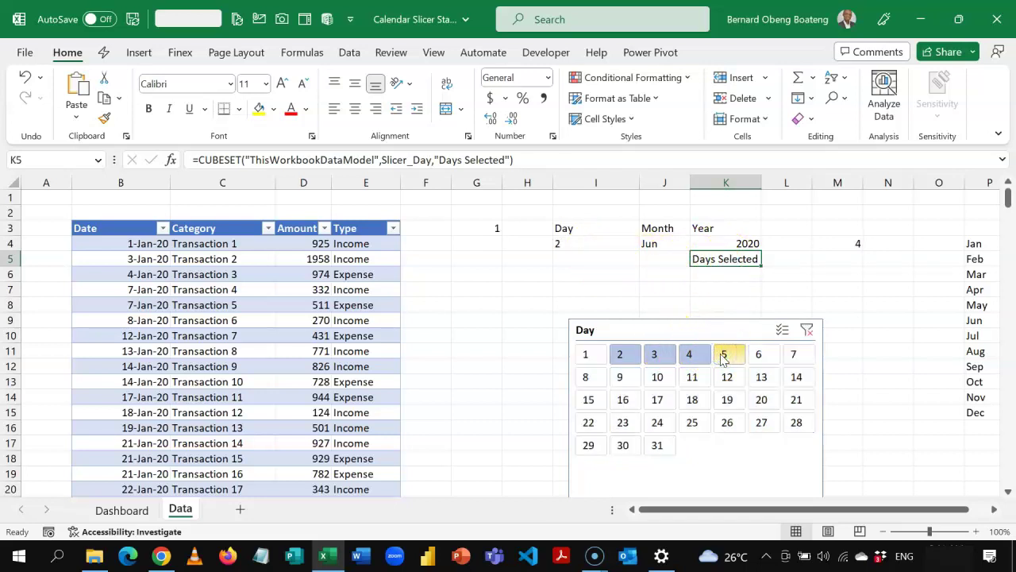
left_click(586, 354)
left_click(723, 357, "shift")
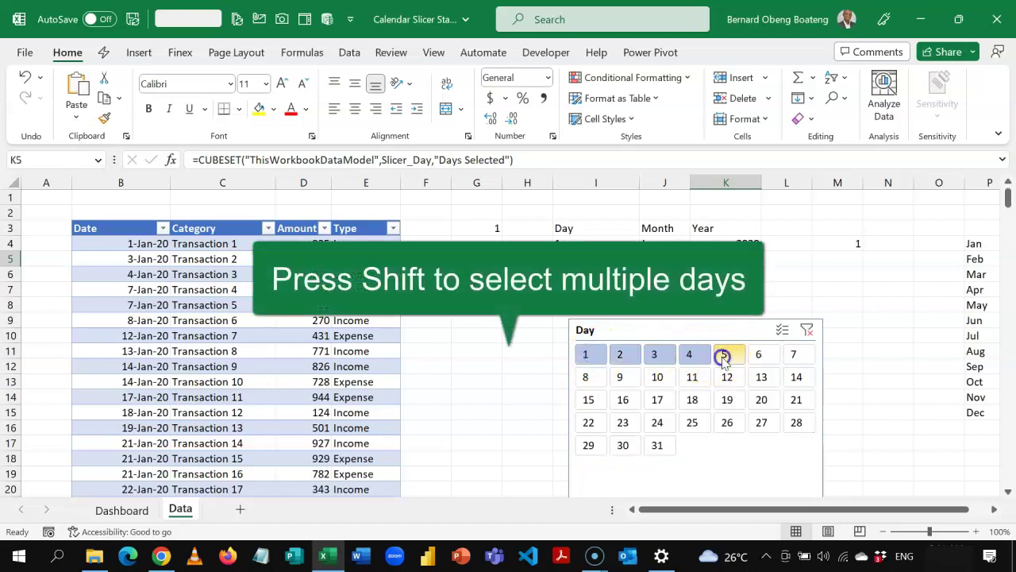
Step: Replace the rank argument of the CUBERANKEDMEMBER formula in I4 with SEQUENCE(M4) so every selected day is listed
double_click(580, 245)
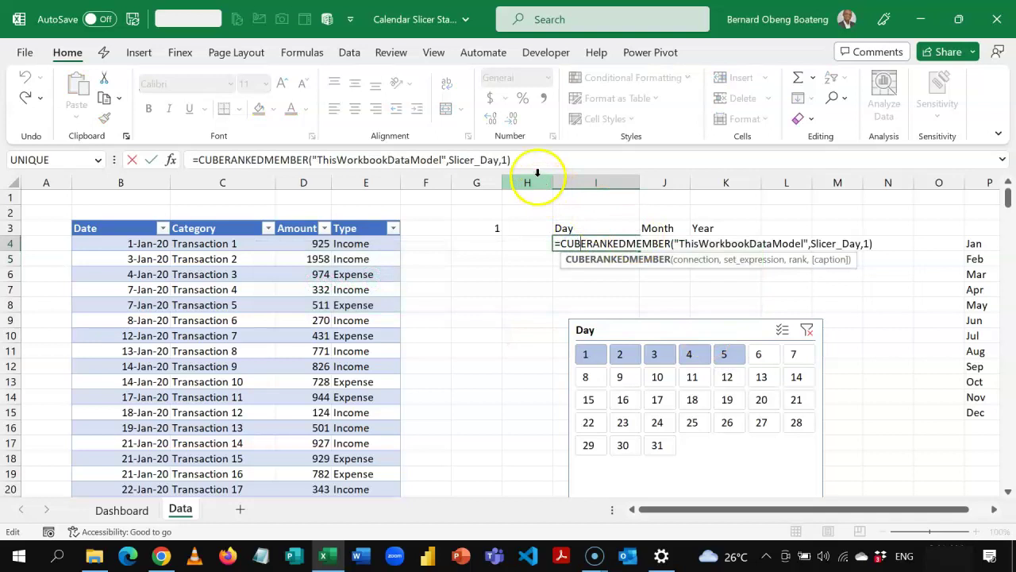
key("Escape")
left_click(508, 161)
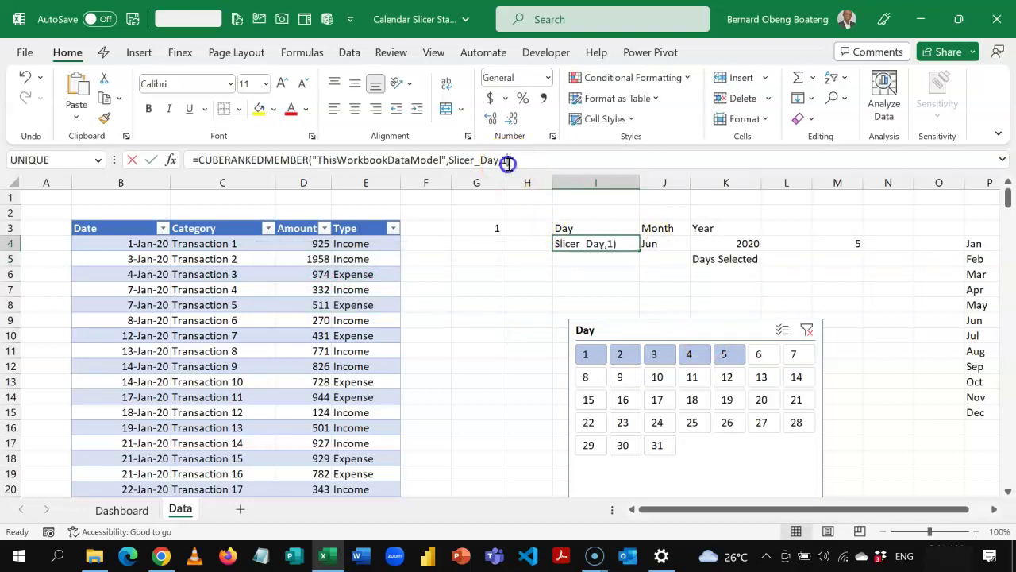
key("BackSpace")
type("seq")
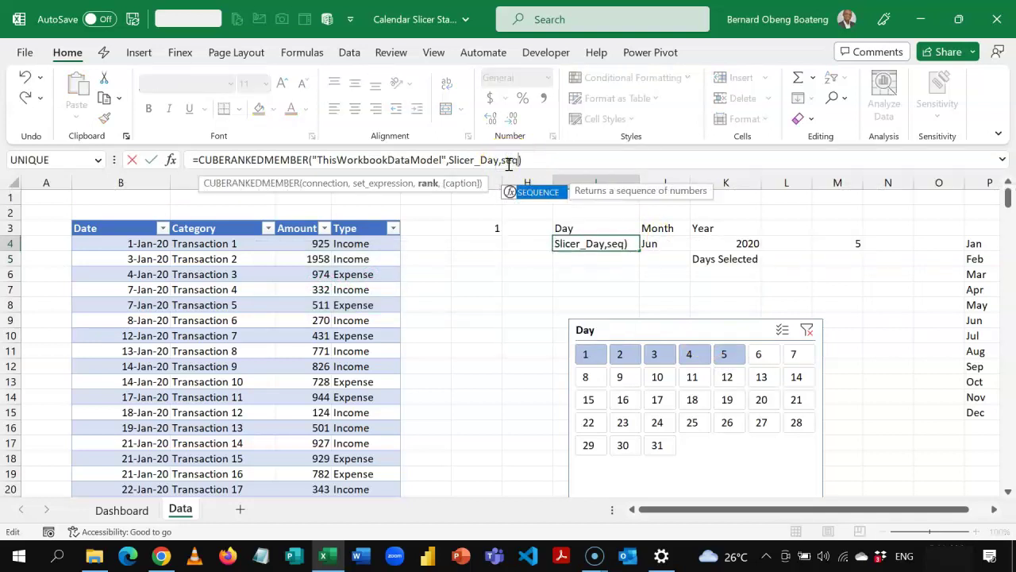
key("Tab")
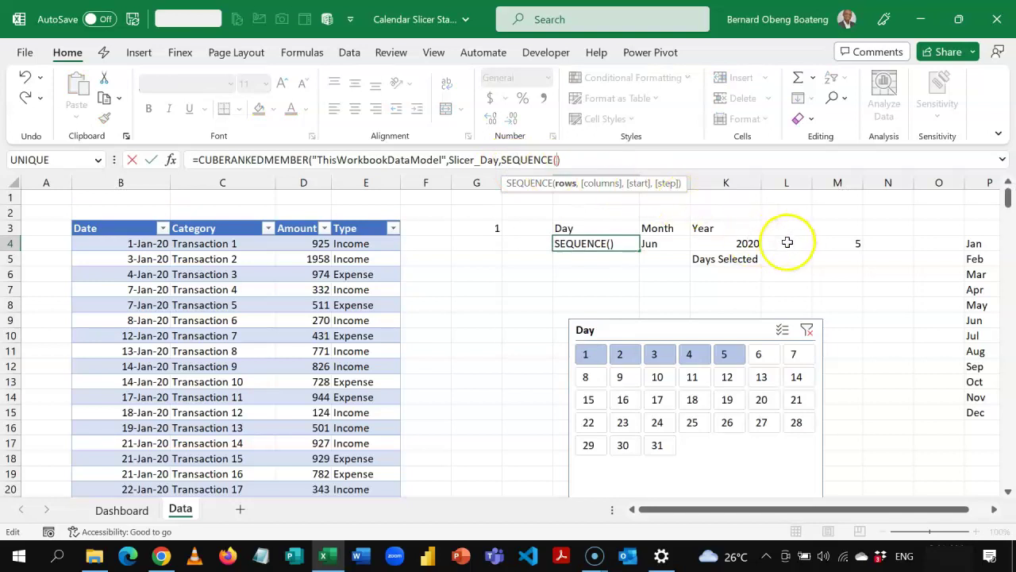
left_click(835, 243)
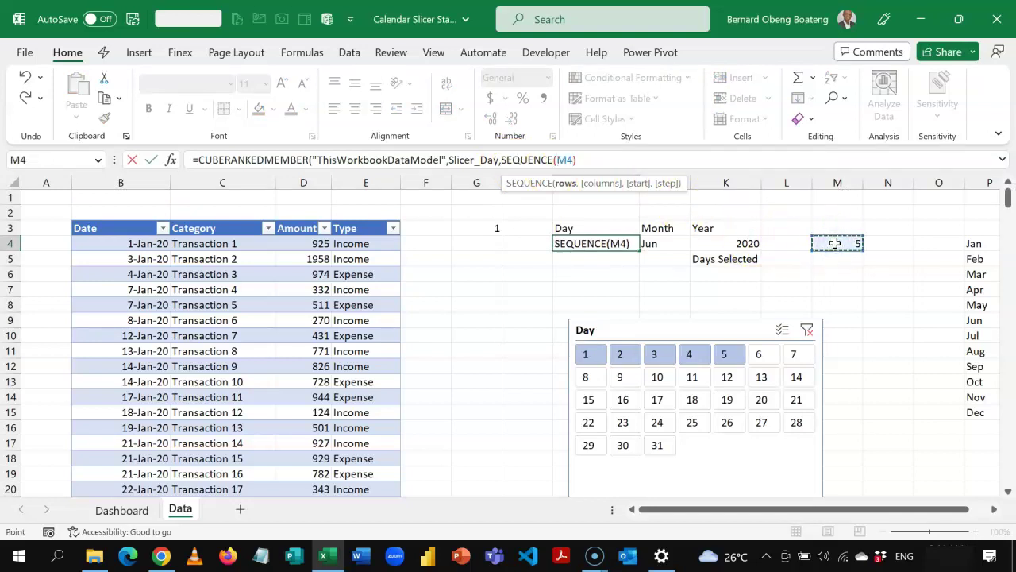
left_click(634, 160)
key("Return")
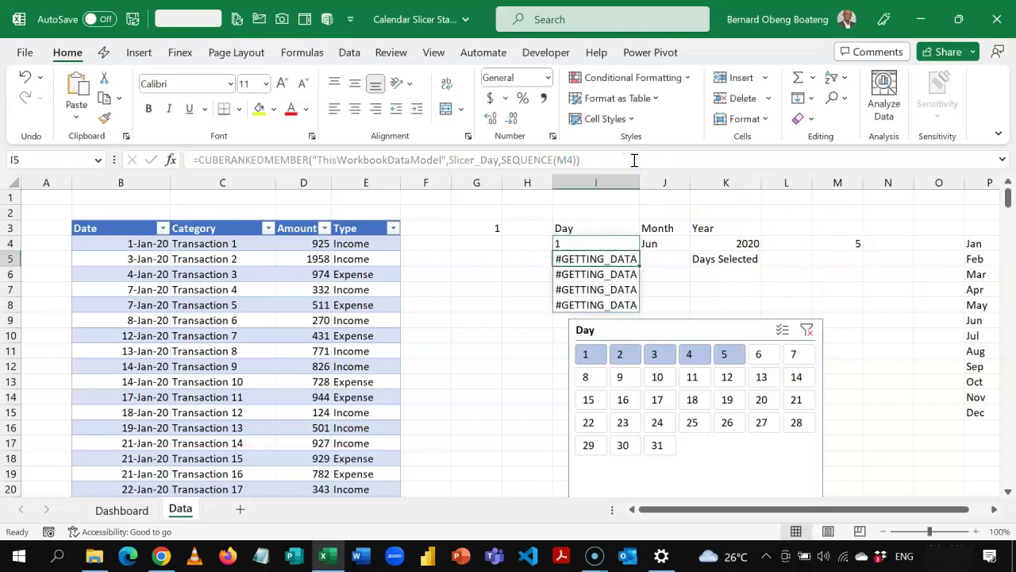
Step: Test the day list by selecting days 1 to 2 and 1 to 4 in the slicer, and clear the slicer filter
left_click(635, 354, "shift")
left_click(684, 357, "shift")
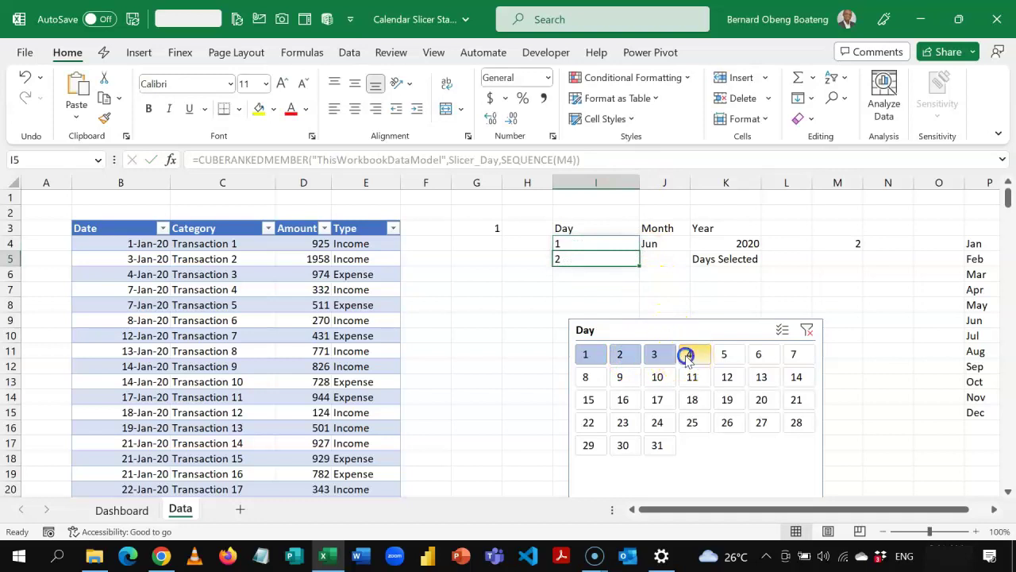
left_click(807, 330)
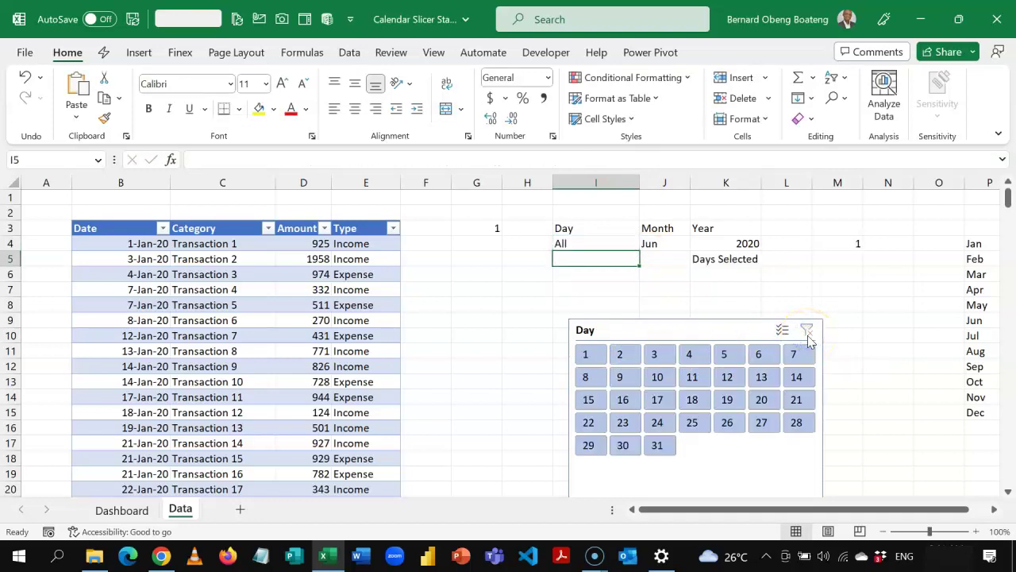
Step: Fill the Days Selected cell K5 with yellow and select the year cell K4
left_click(725, 260)
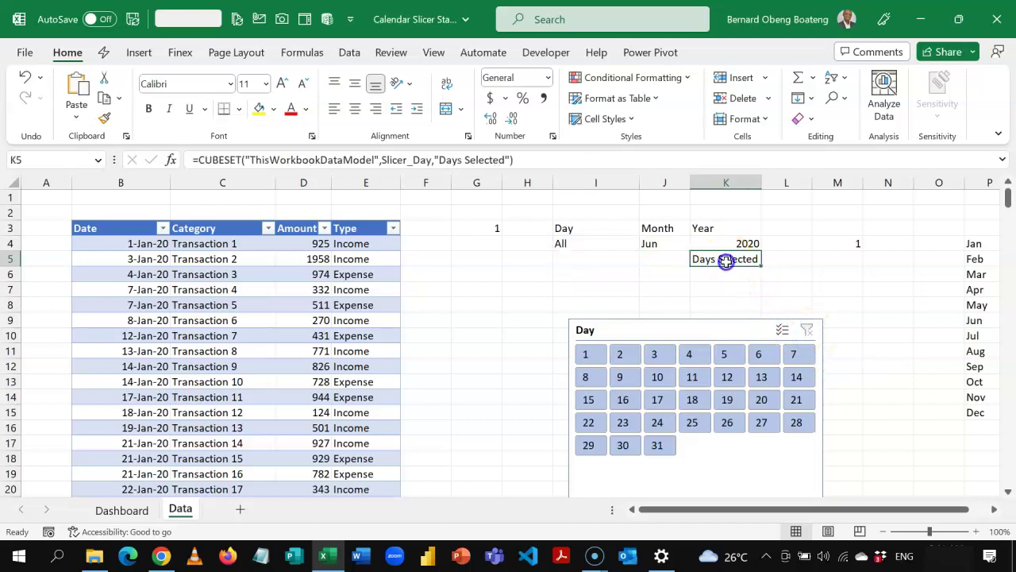
left_click(259, 109)
left_click(709, 243)
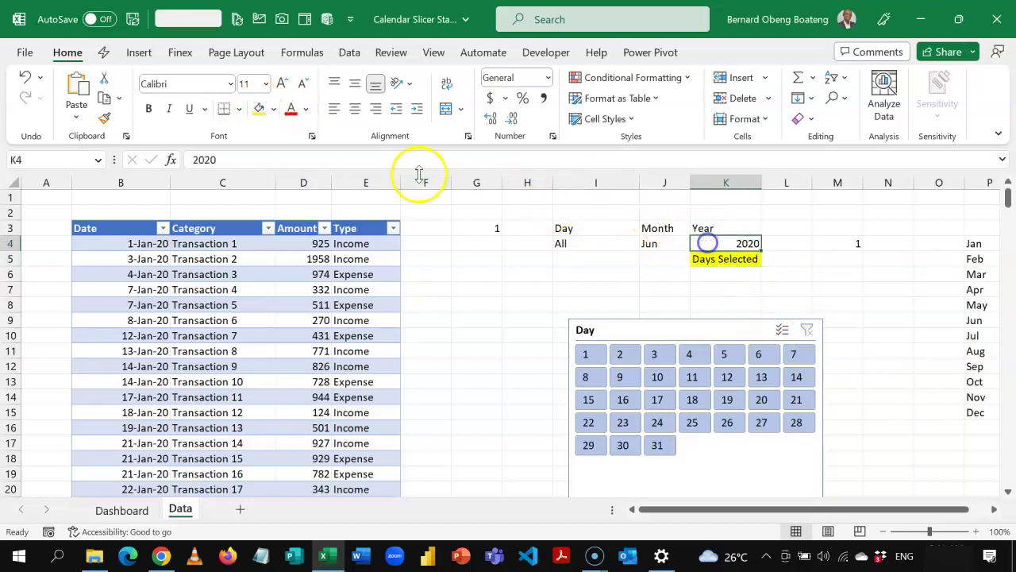
Step: Fill the year cell K4 and the month cell J4 with yellow
left_click(259, 109)
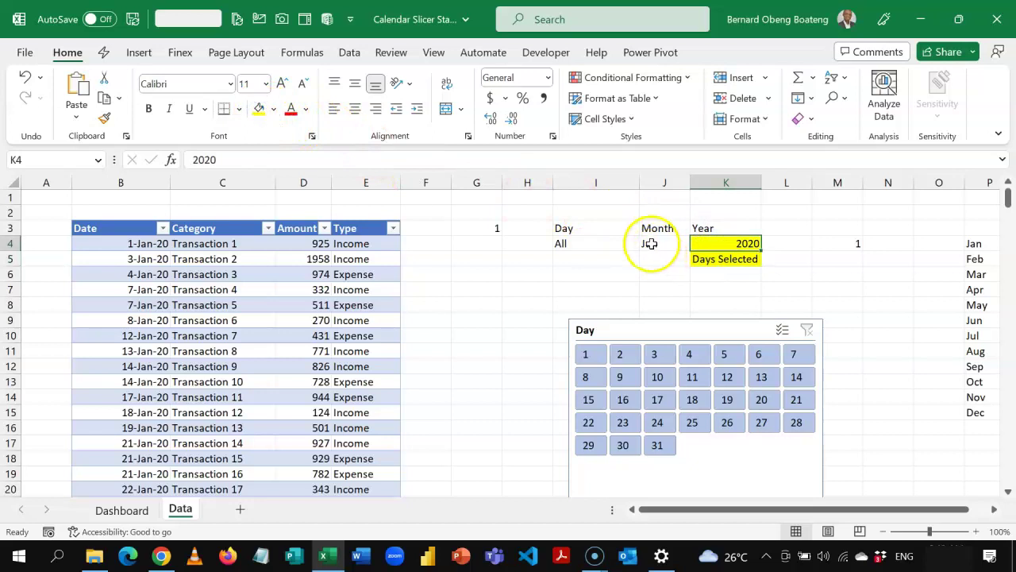
left_click(650, 243)
left_click(259, 109)
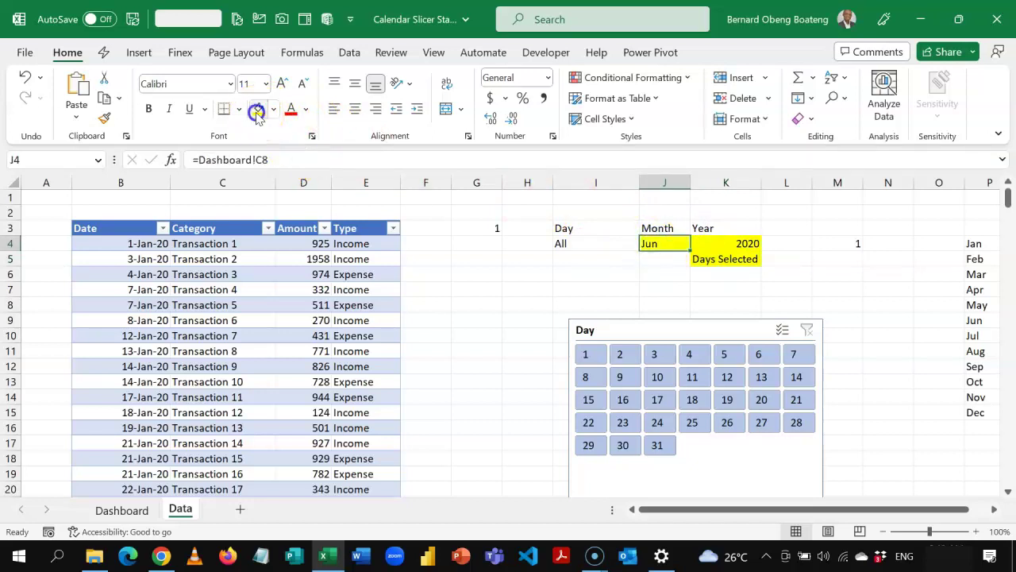
Step: Move the Day slicer up and across so it sits just below the Days Selected cell K5
left_click(385, 289)
left_click_drag(601, 329, 696, 281)
left_click(551, 316)
Step: Enter the heading Measures in cell I20 of the Data sheet
key("Down")
key("Down")
key("Down")
key("Down")
key("Down")
key("Down")
key("Down")
key("Down")
key("Down")
key("Down")
key("Down")
key("Down")
key("Down")
key("Up")
key("Up")
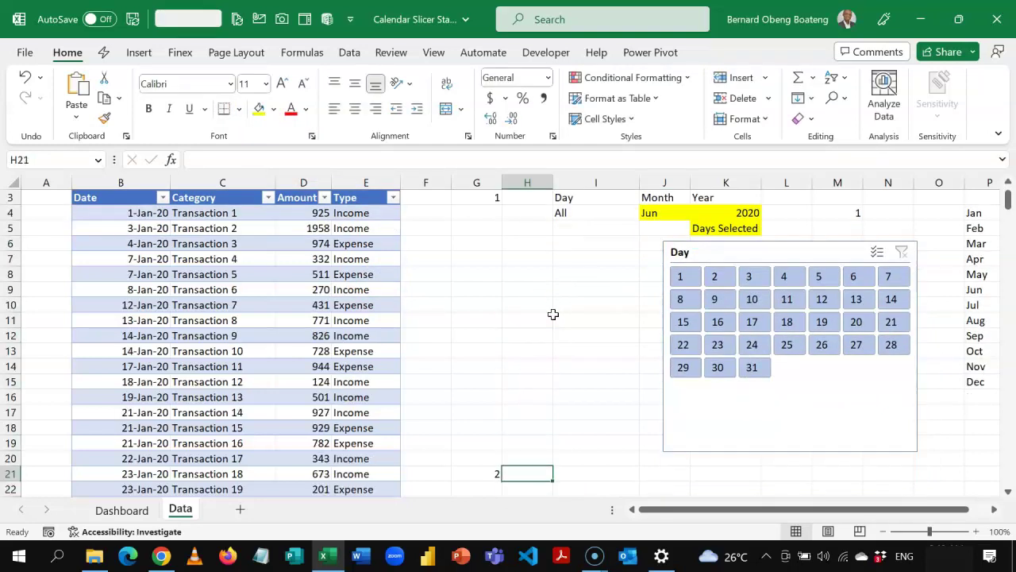
key("Right")
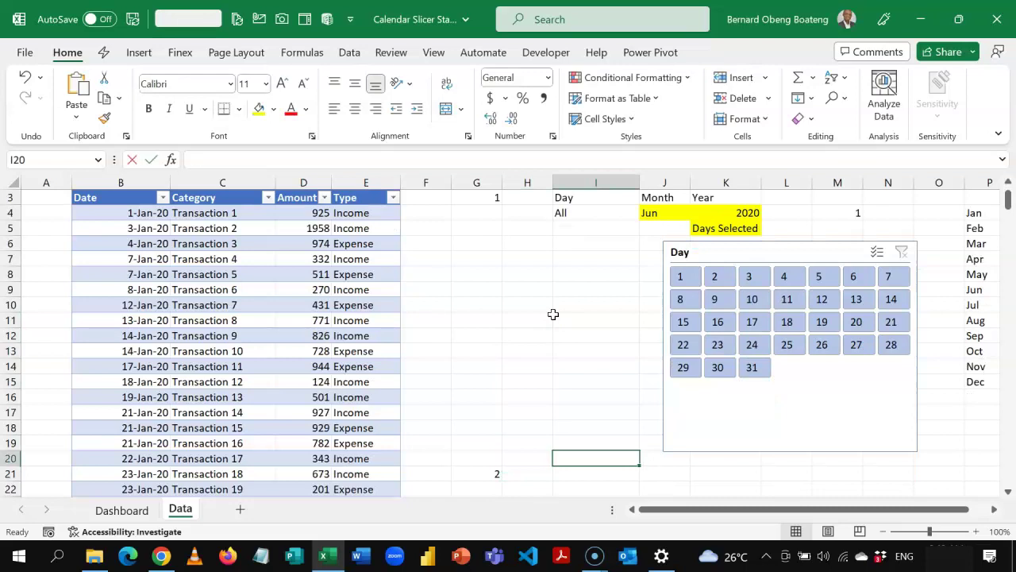
type("Measures")
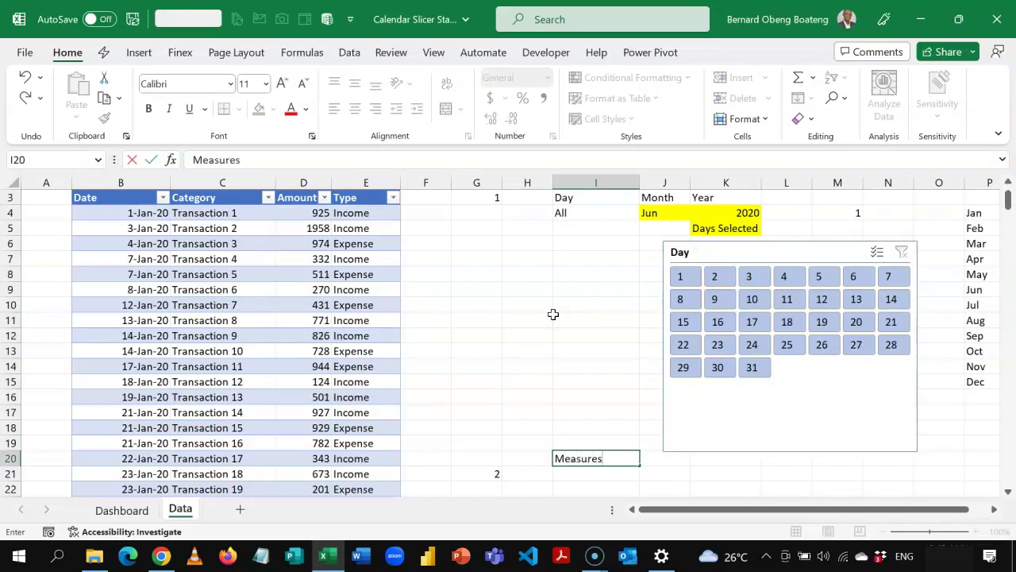
key("Return")
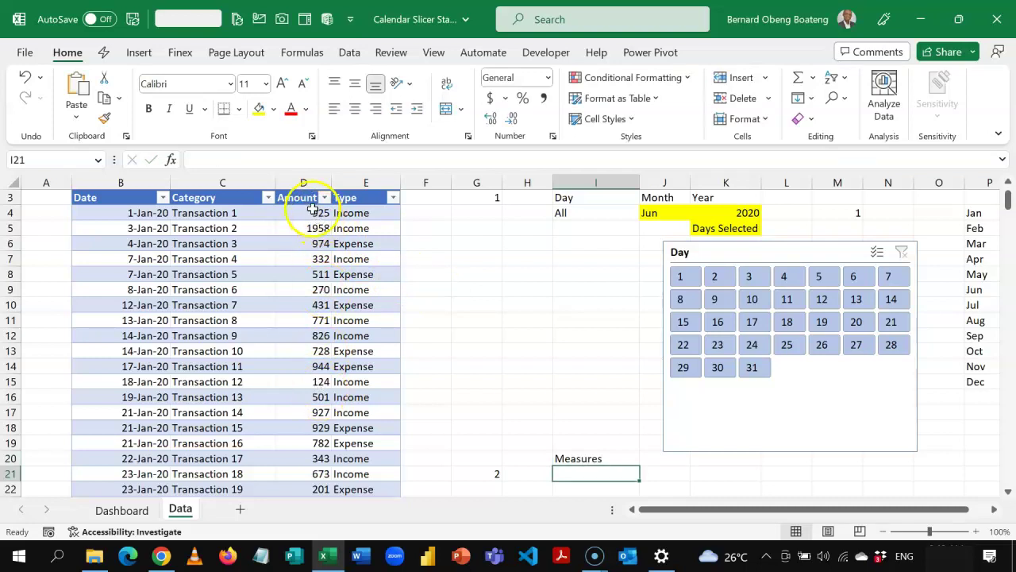
Step: Create a new Power Pivot measure in the Transactions table and name it Total Amount
left_click(322, 367)
left_click(497, 366)
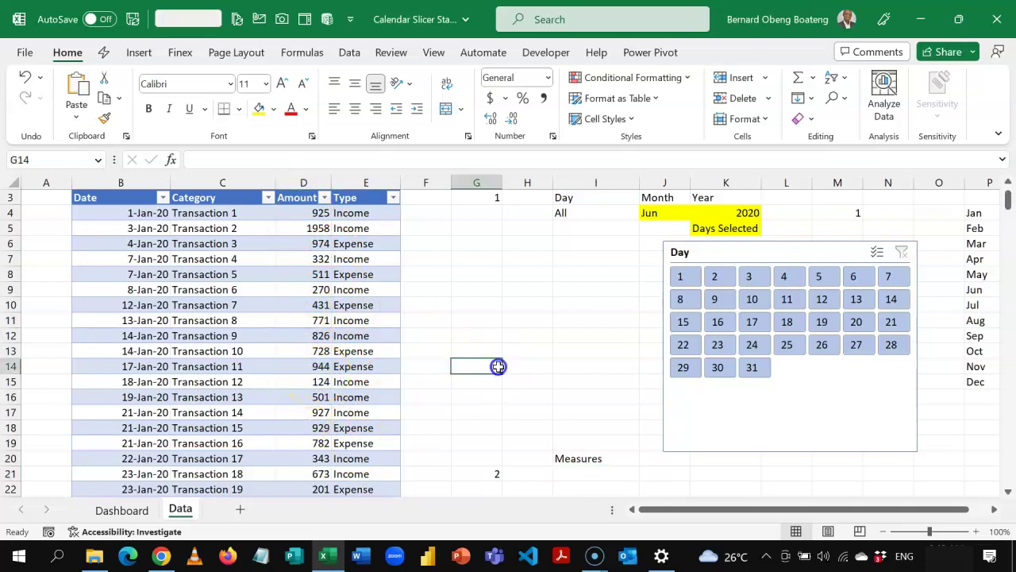
left_click(632, 55)
left_click(89, 111)
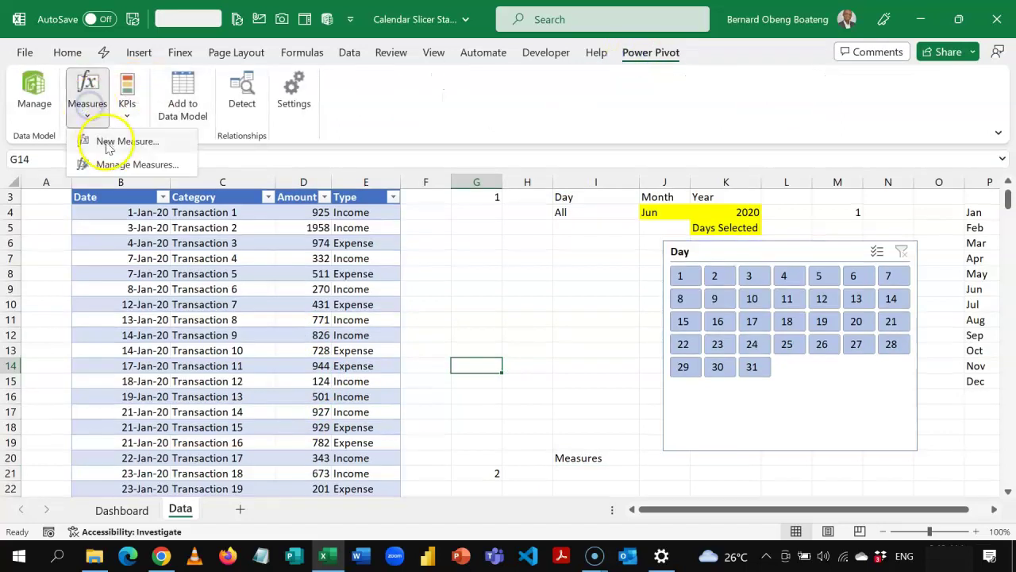
left_click(103, 142)
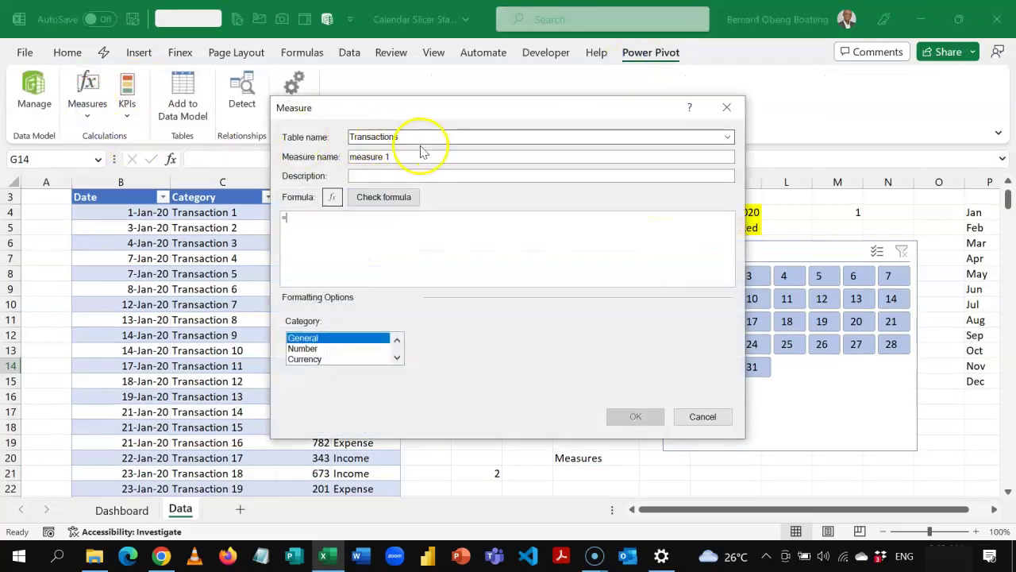
left_click_drag(408, 154, 331, 156)
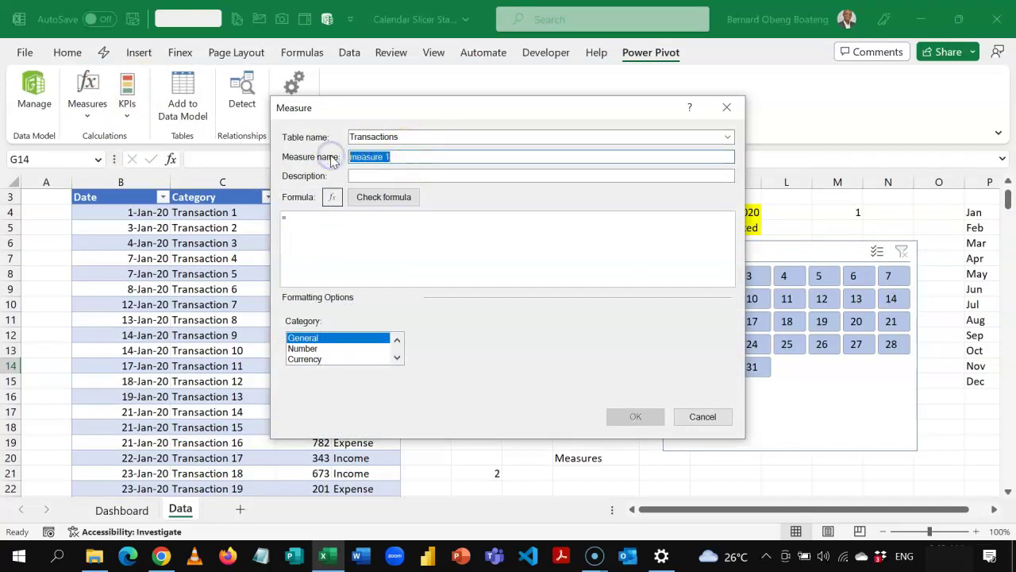
type("Total Amount")
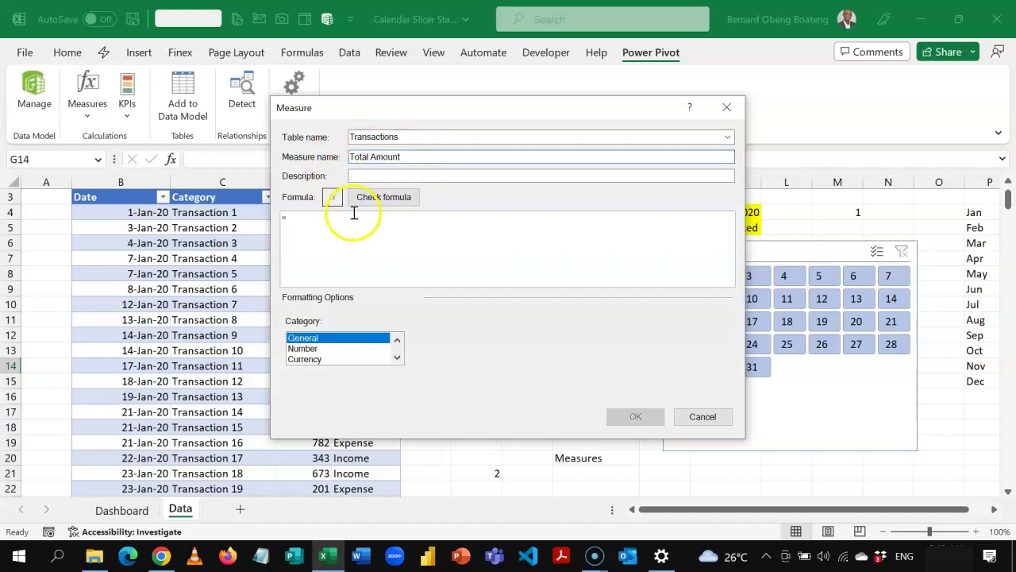
Step: Define the measure formula as =SUM(Transactions[Amount]) and check it for errors
left_click(354, 223)
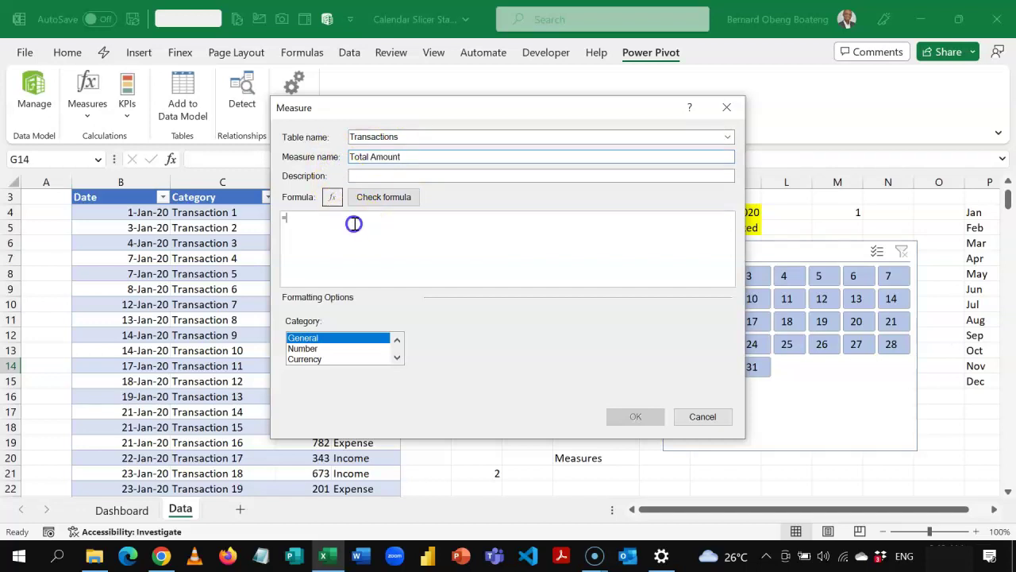
left_click_drag(487, 111, 641, 115)
type("SUM(")
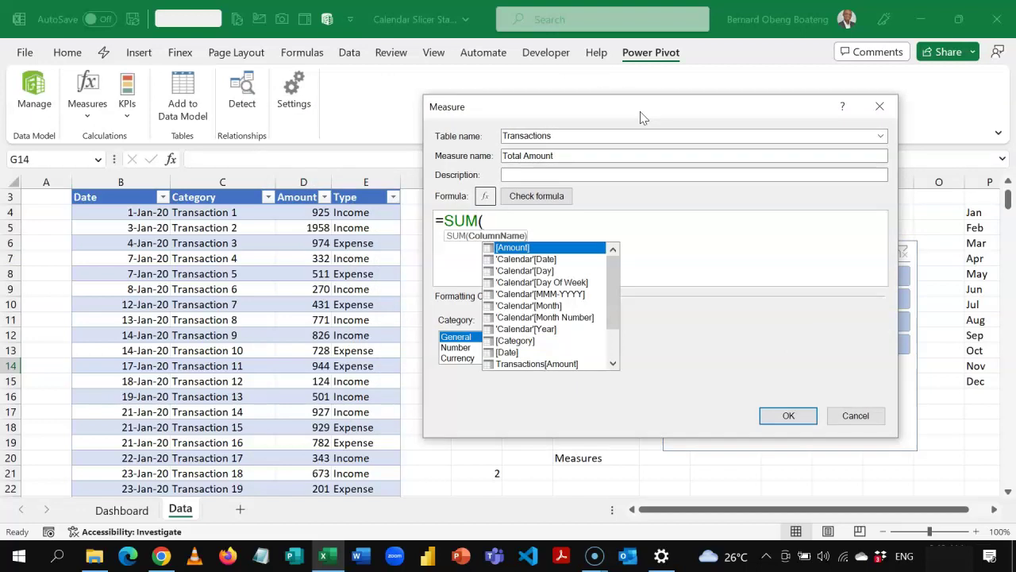
type("tra")
key("Tab")
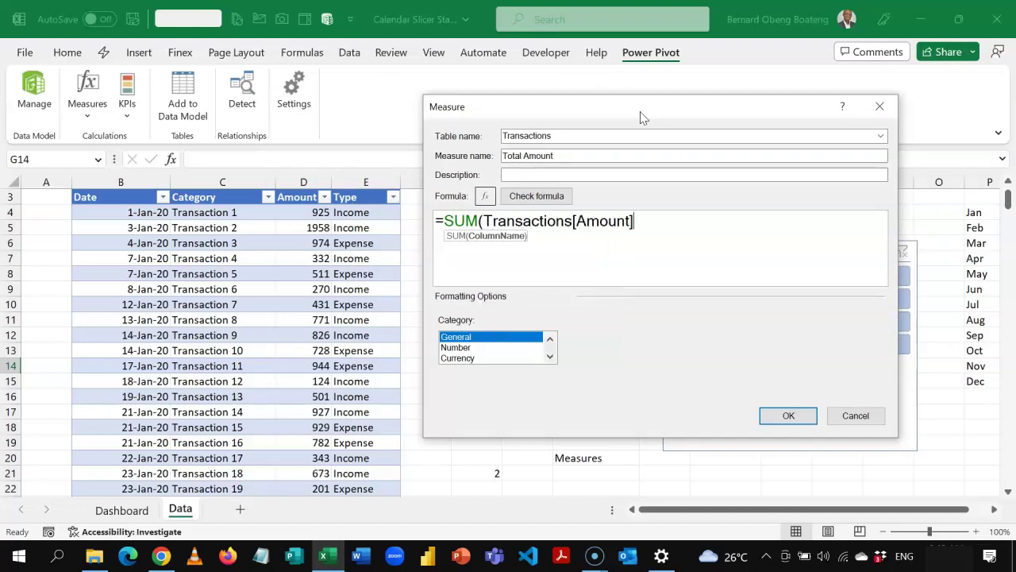
type(")")
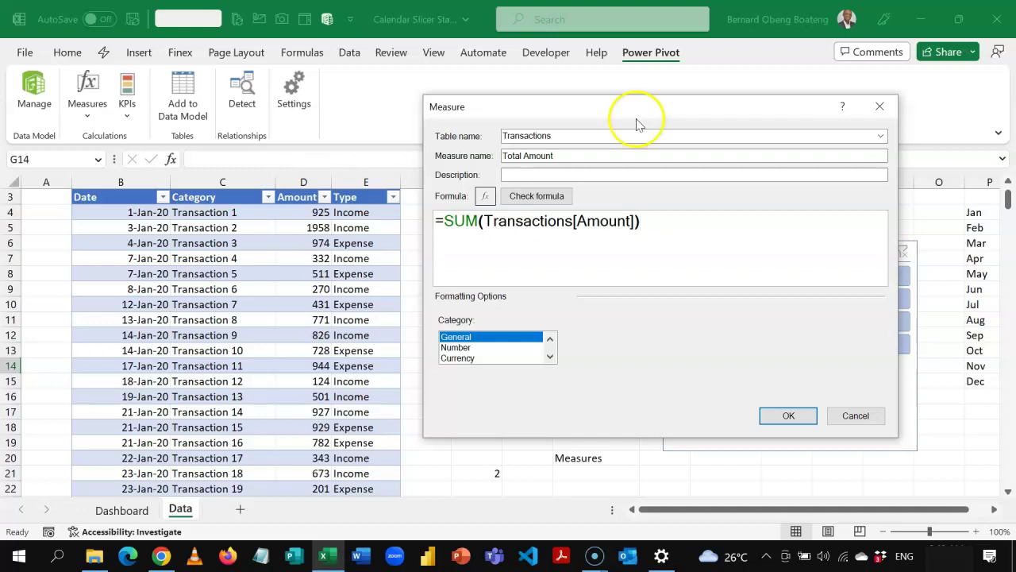
left_click(536, 196)
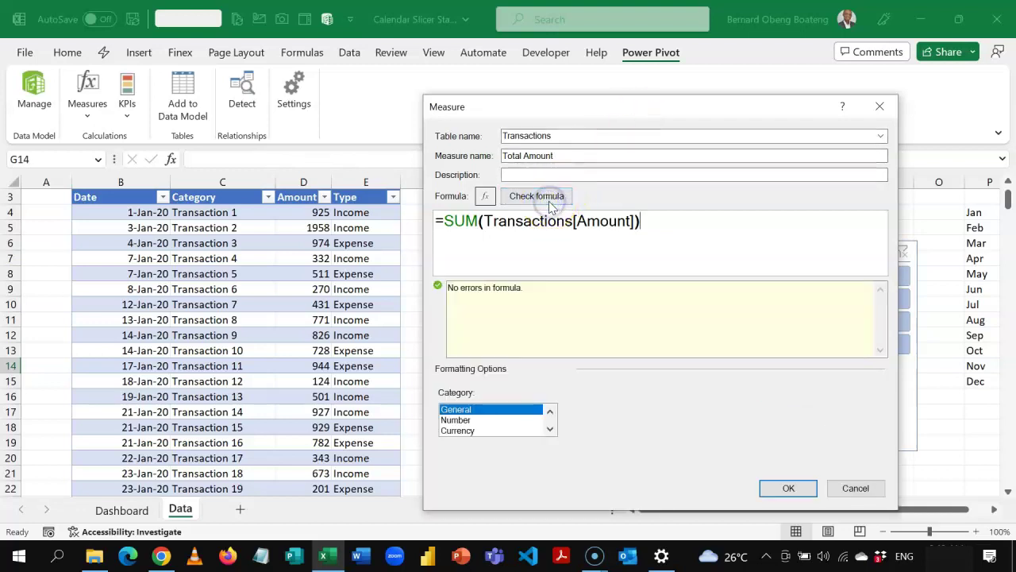
Step: Format the measure as a decimal number with 0 decimal places and a 1000 separator, and save it
left_click(500, 420)
left_click(577, 451)
left_click(700, 434)
left_click(700, 433)
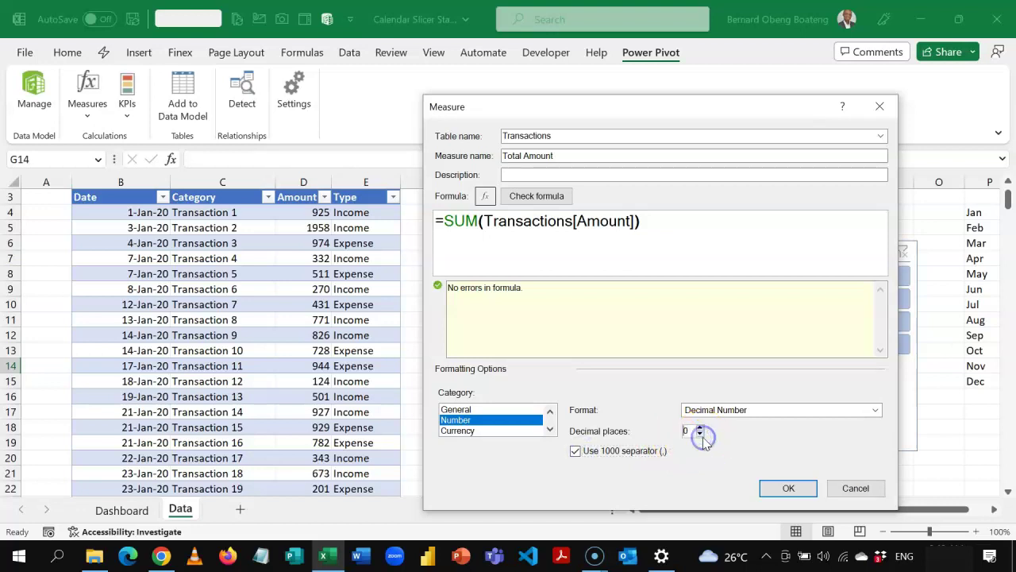
left_click(768, 488)
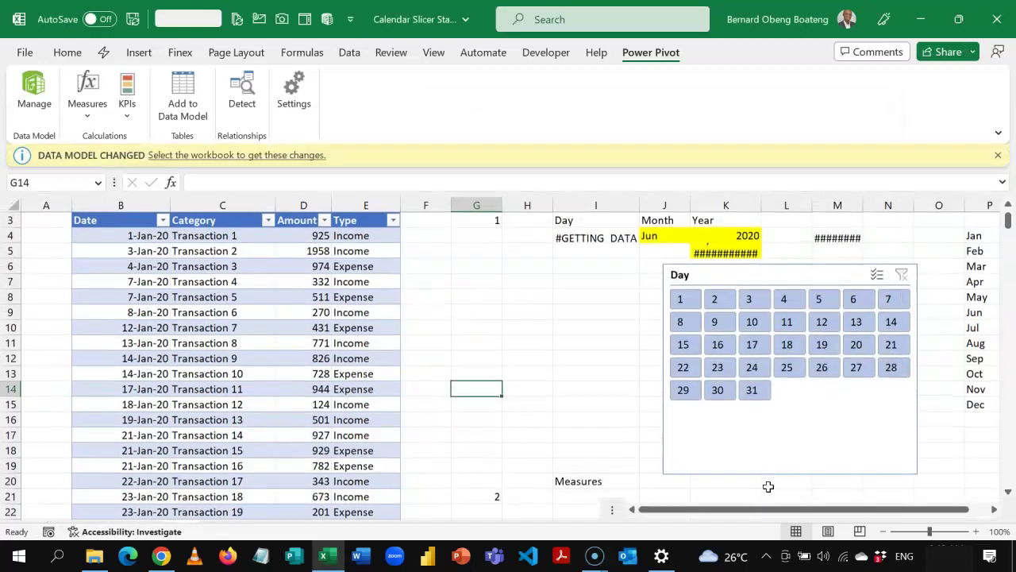
Step: Select cell I21 below the Measures heading and collapse the ribbon to show more rows
left_click(578, 471)
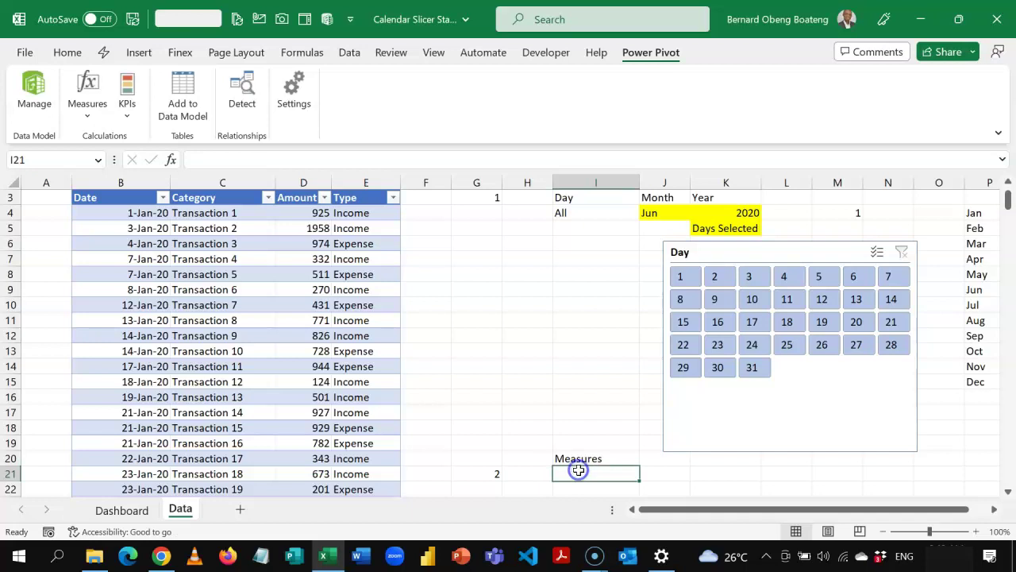
key("Down")
key("Down")
key("Up")
key("Up")
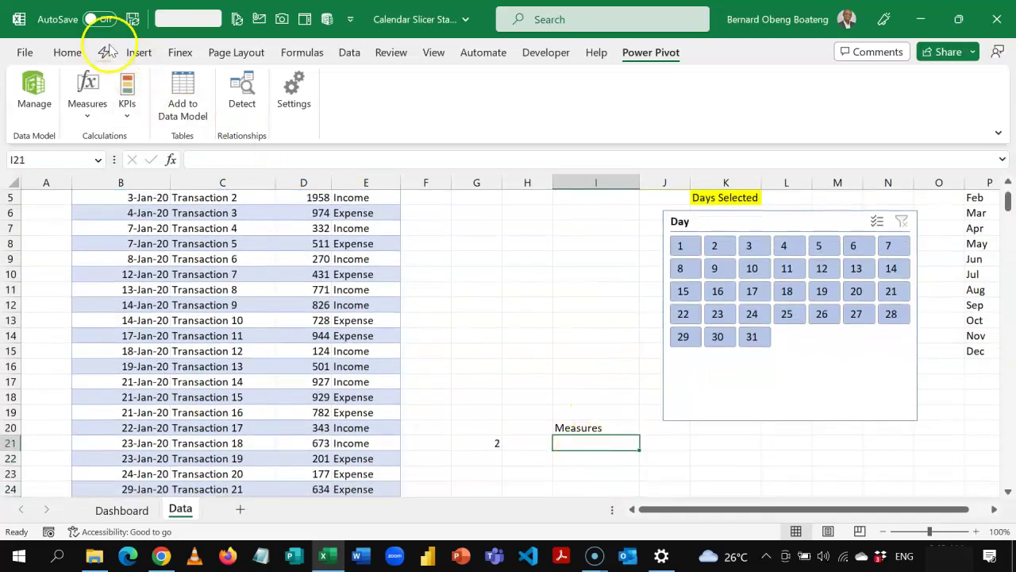
left_click(71, 52)
double_click(72, 52)
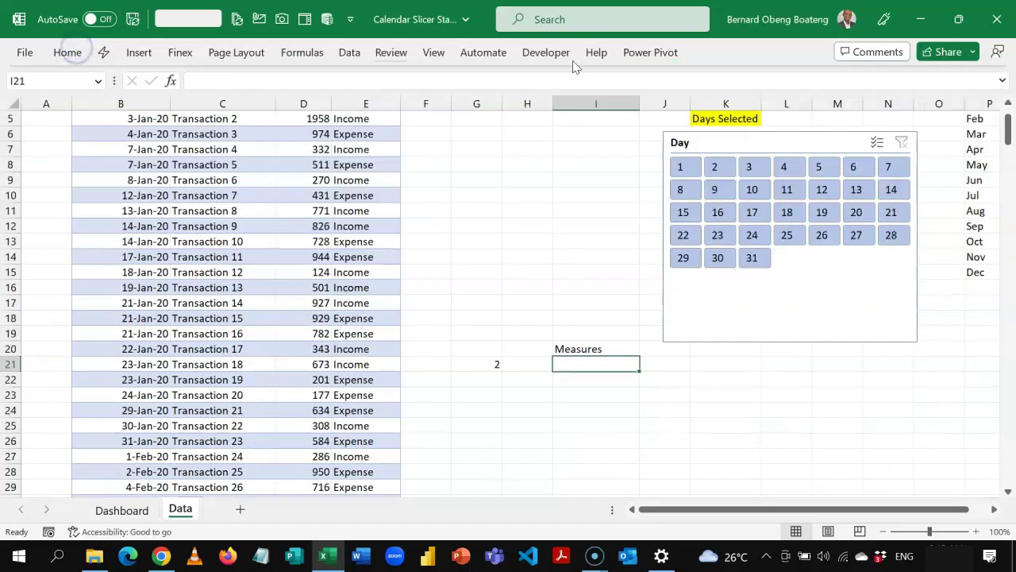
left_click(1007, 105)
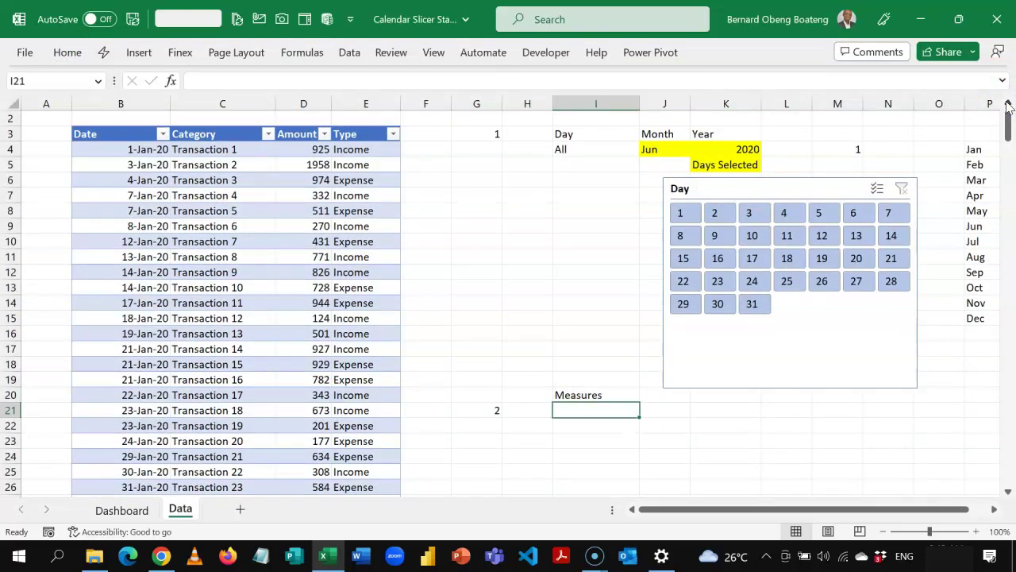
Step: Start a CUBEVALUE formula in I21 with "ThisWorkbookDataModel" as the connection
type("=cub")
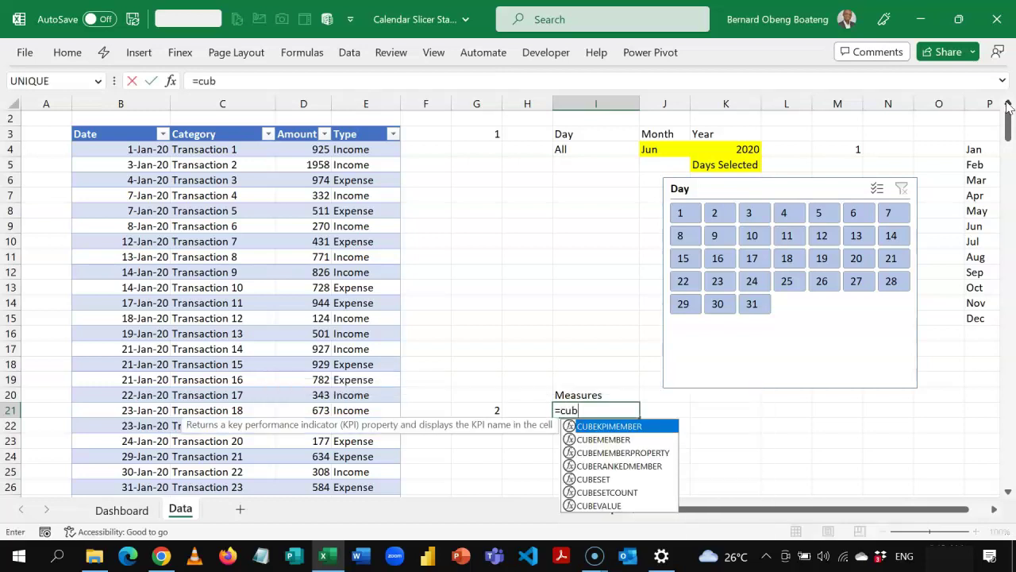
key("Down")
key("Down")
key("Down")
key("Down")
key("Down")
key("Down")
key("Tab")
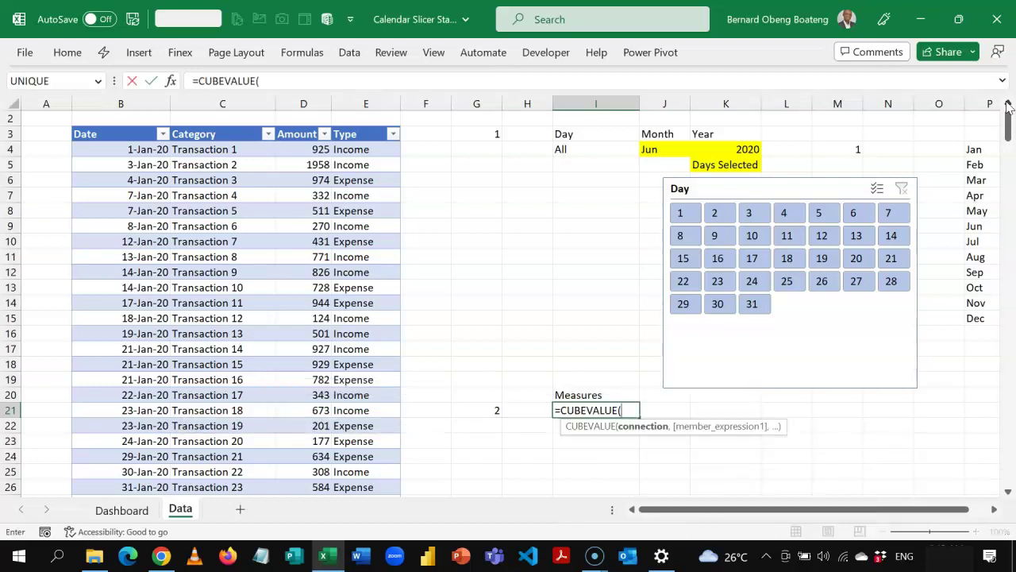
type("\"")
key("Tab")
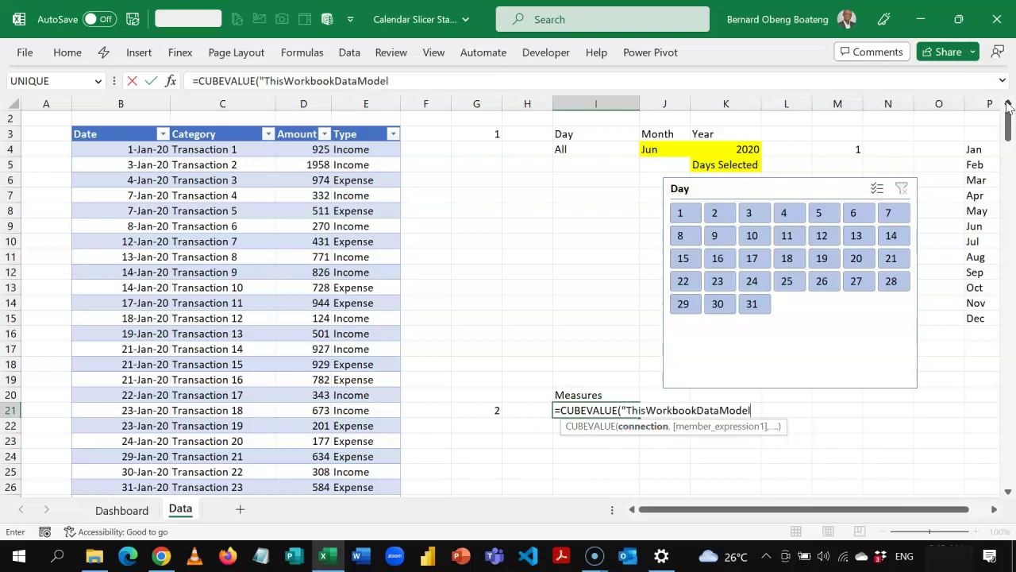
type(",")
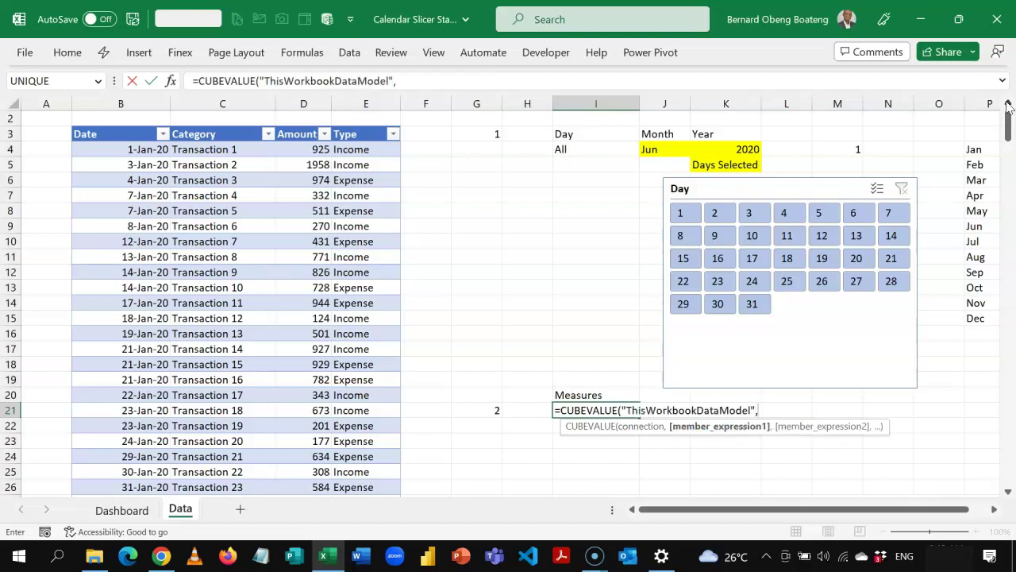
Step: Complete the CUBEVALUE formula with "[Measures].[Total Amount]" as the member expression
type("\"")
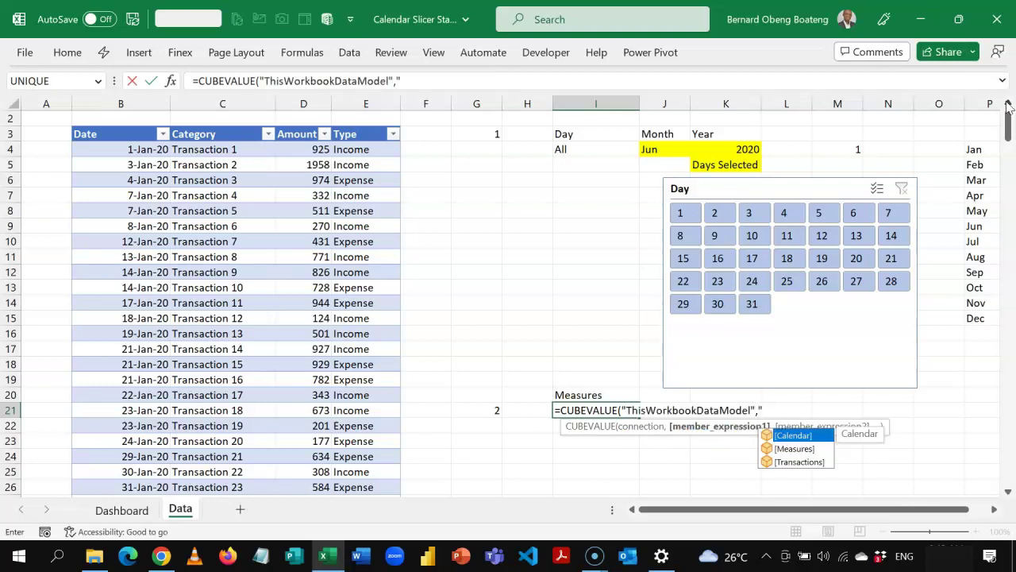
key("Down")
key("Tab")
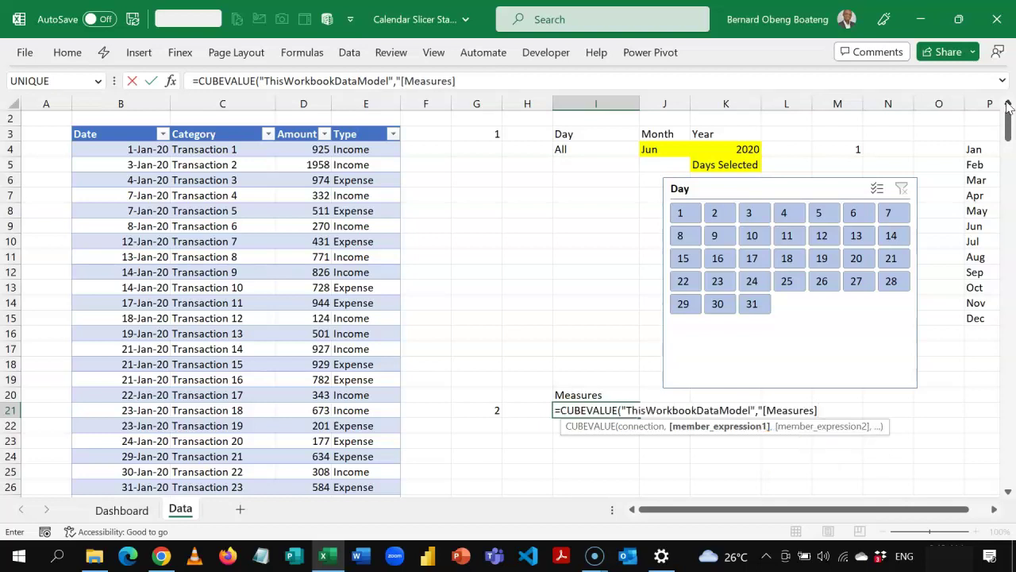
type(".")
key("Tab")
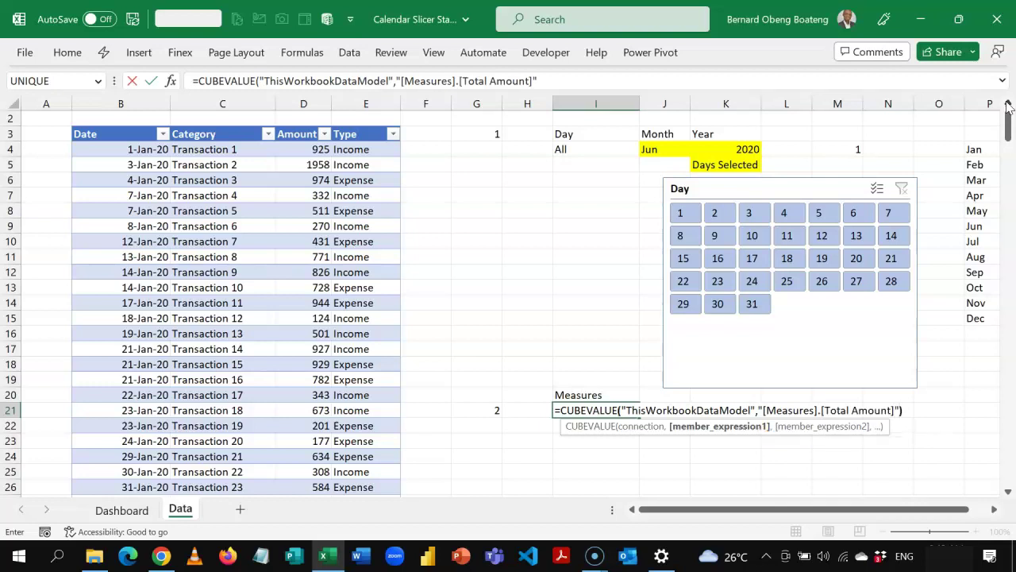
type("\")")
key("Return")
key("Up")
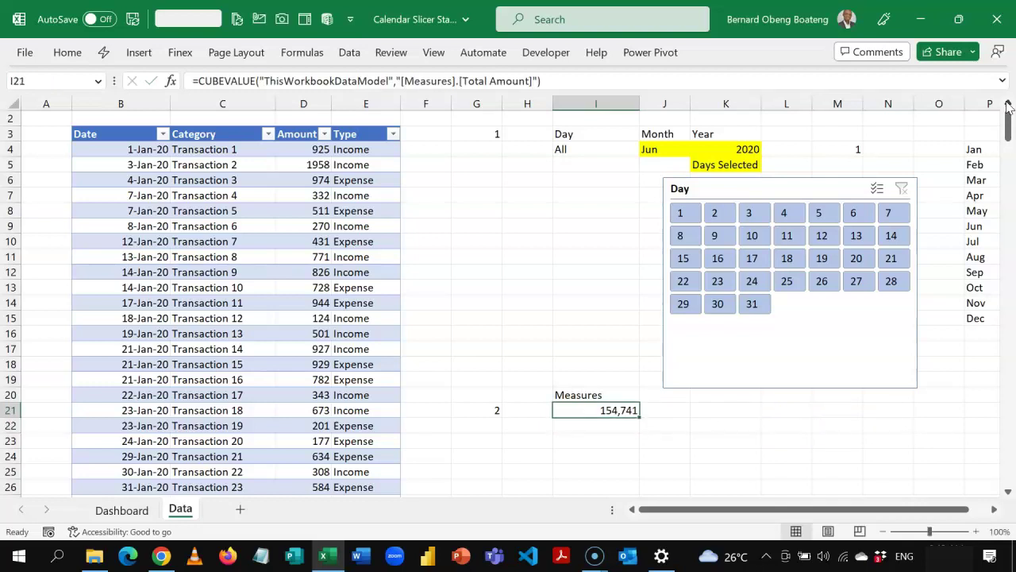
Step: Compare the sum of the table's Amount column with the CUBEVALUE result in I21
left_click(1006, 105)
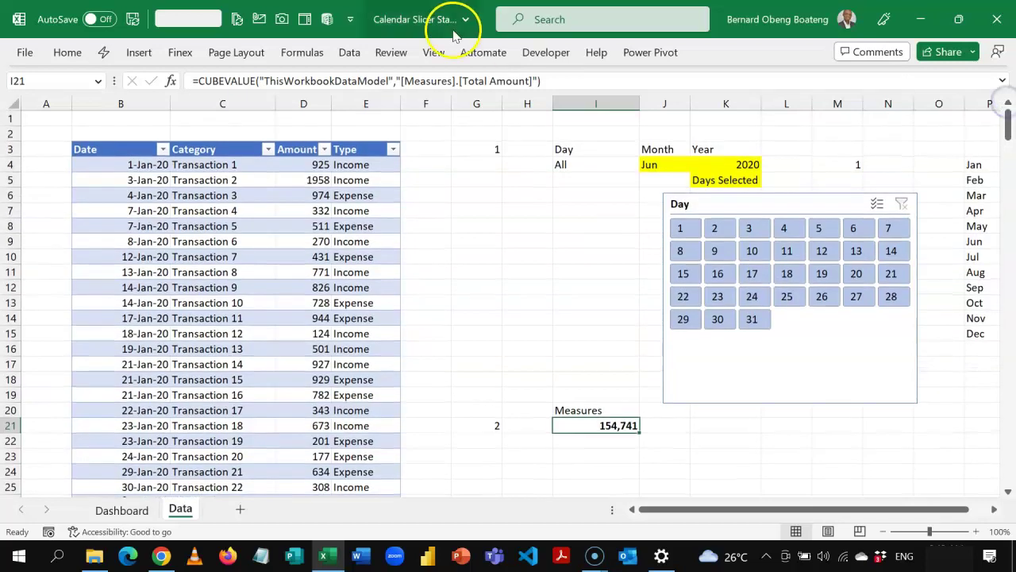
left_click(304, 141)
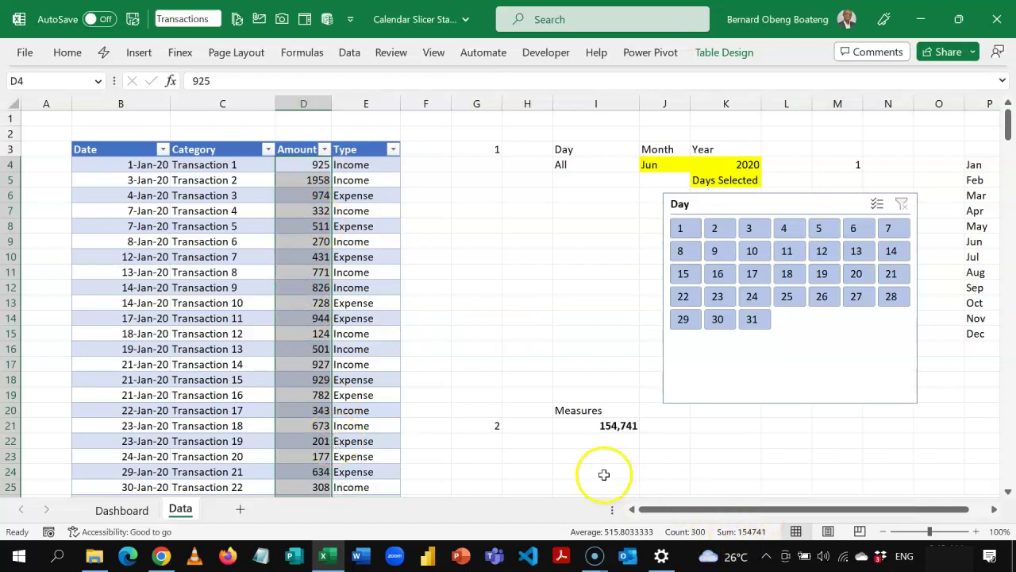
left_click(593, 427)
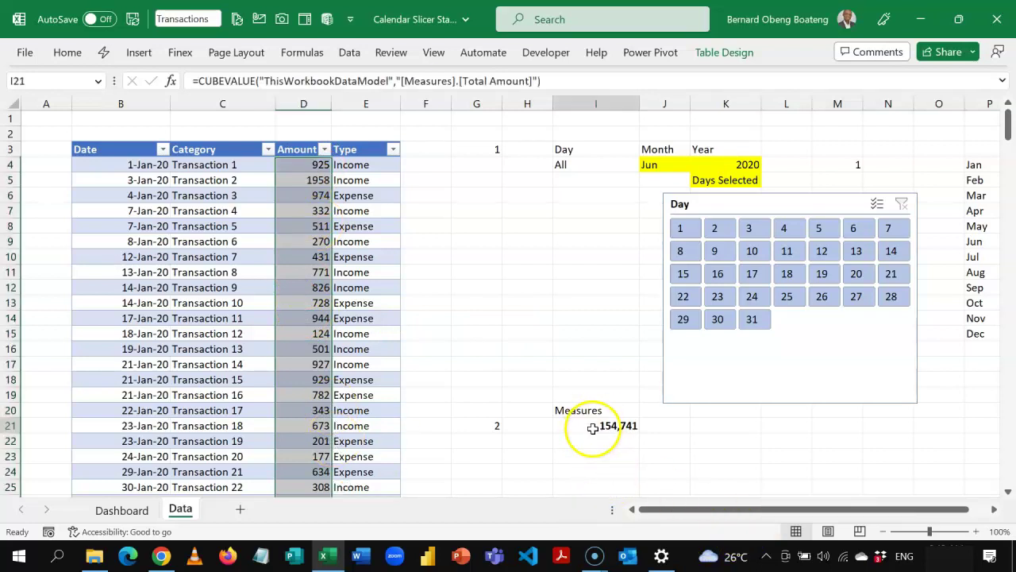
Step: Enter the labels "Income" in I23 and "Expense" in I24 below the Measures total
double_click(563, 458)
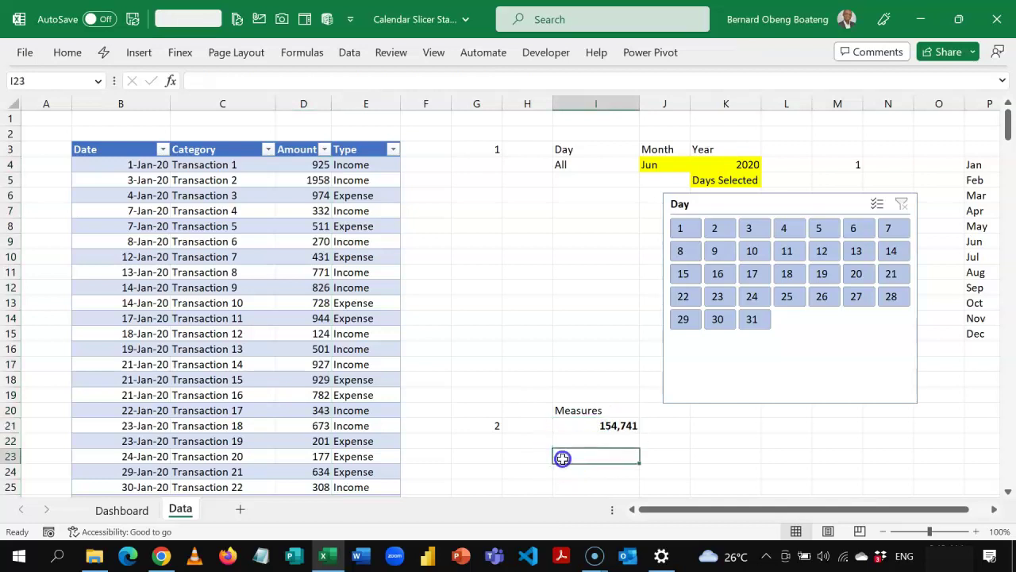
type("Income")
key("Return")
type("E")
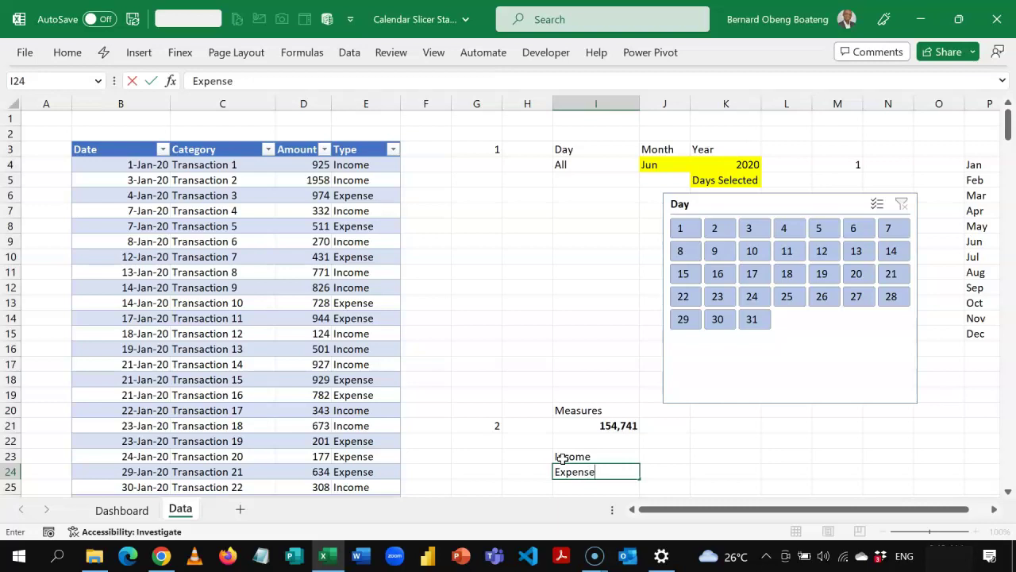
type("xpense")
key("Tab")
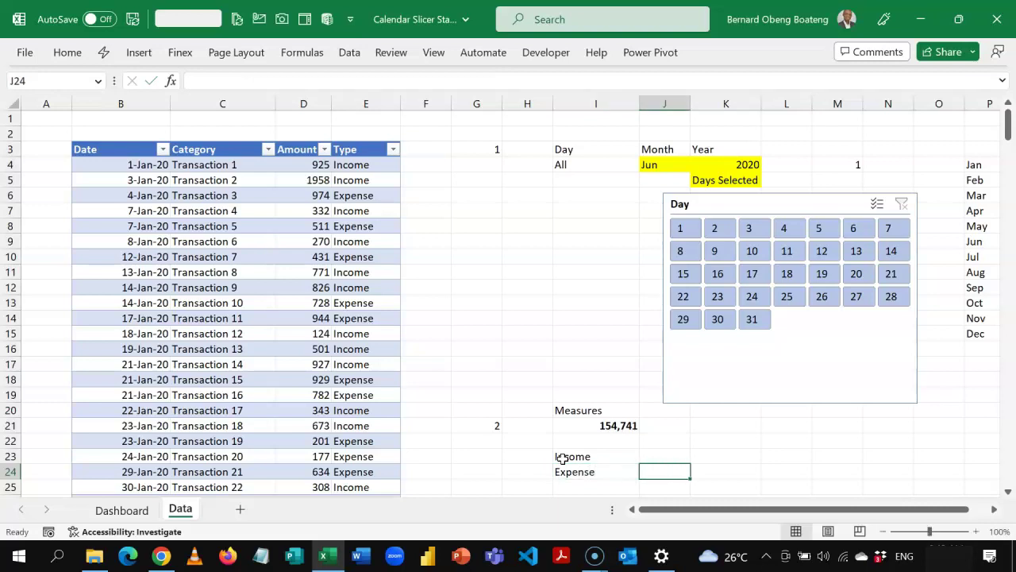
Step: Examine the connection and member expression arguments of the CUBEVALUE formula in I21 without changing it
left_click(996, 512)
left_click(996, 512)
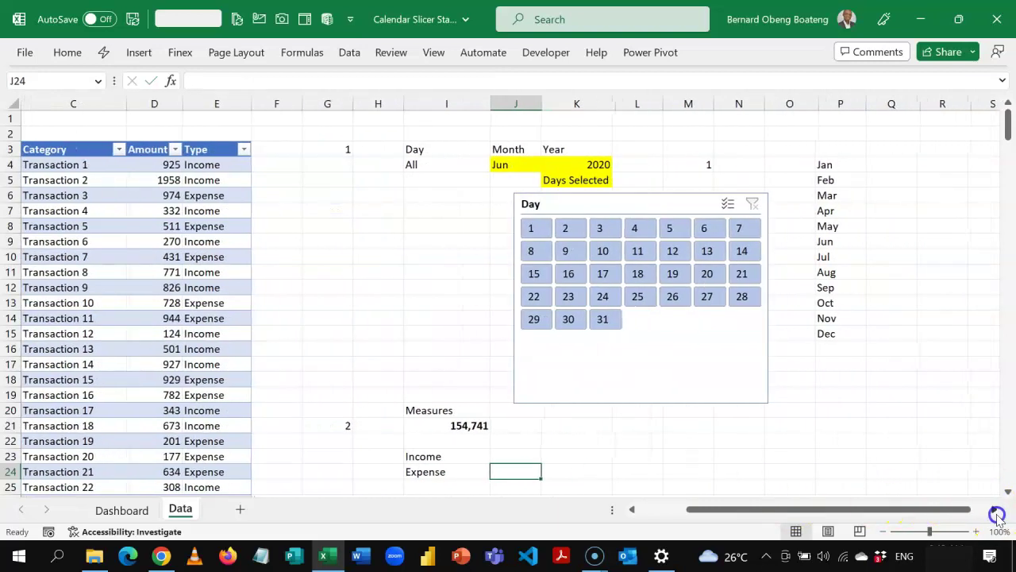
left_click(447, 454)
left_click(449, 472)
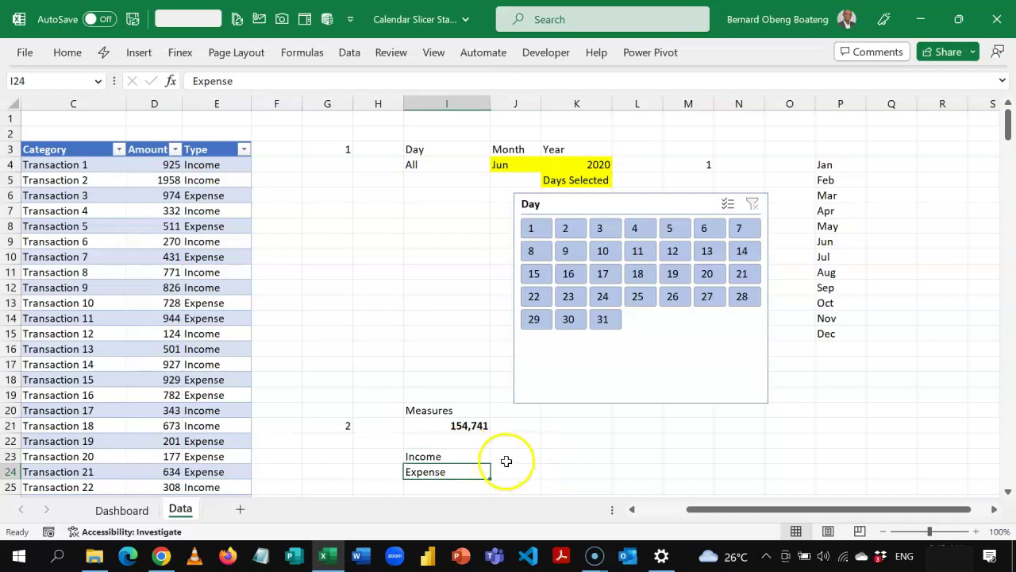
left_click(506, 461)
double_click(469, 425)
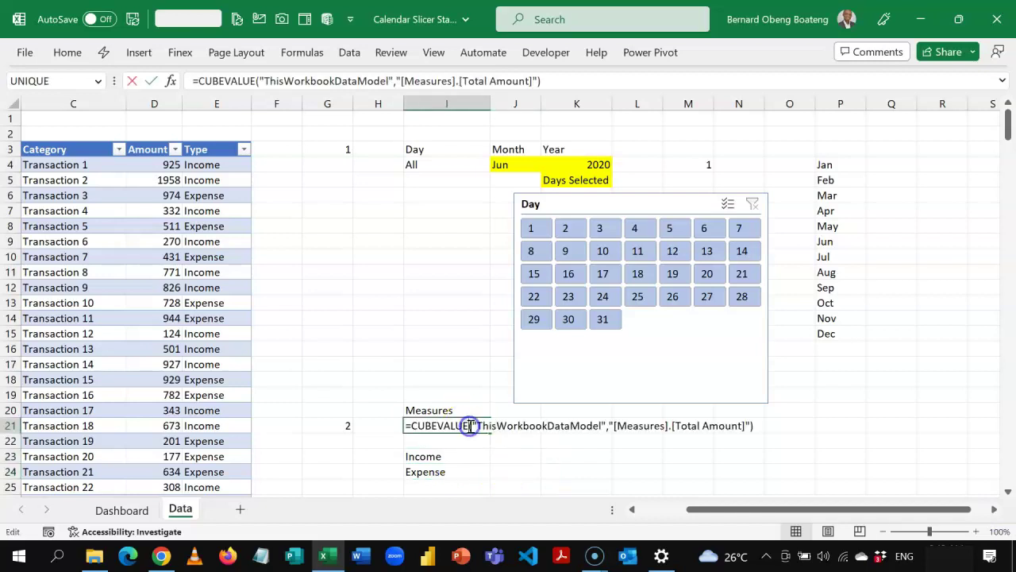
left_click(497, 425)
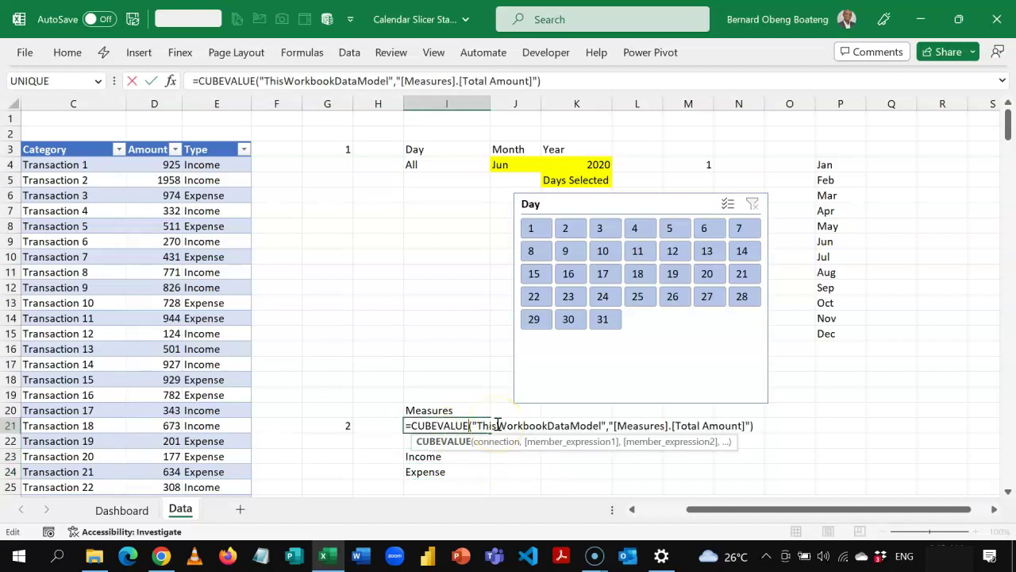
left_click(610, 425)
left_click(748, 426)
left_click(408, 426)
left_click(500, 421)
left_click(710, 417)
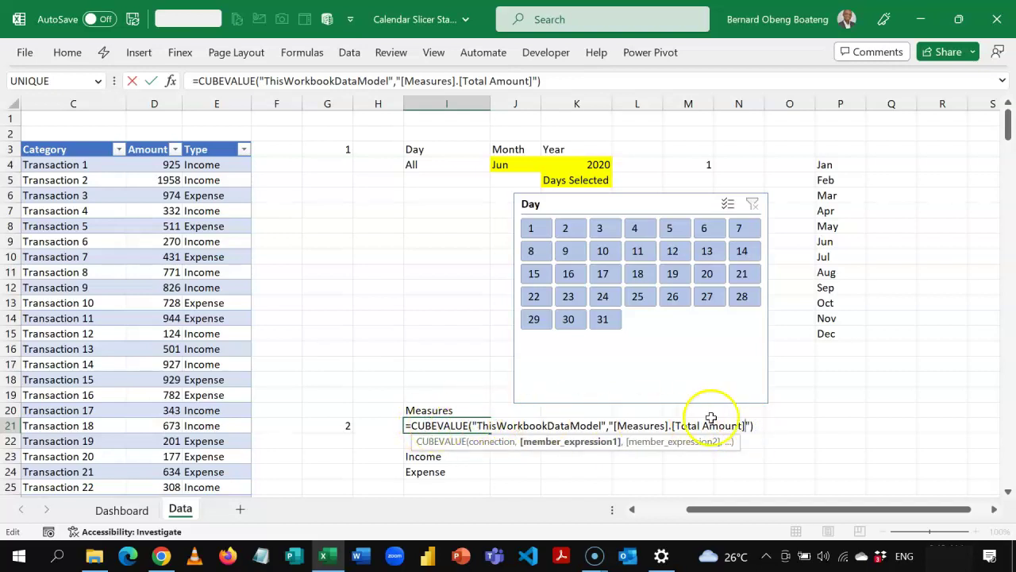
key("Escape")
Step: Widen column J and start a CUBEVALUE formula in J23 with "ThisWorkbookDataModel" as the connection
left_click(508, 455)
left_click_drag(545, 107, 579, 109)
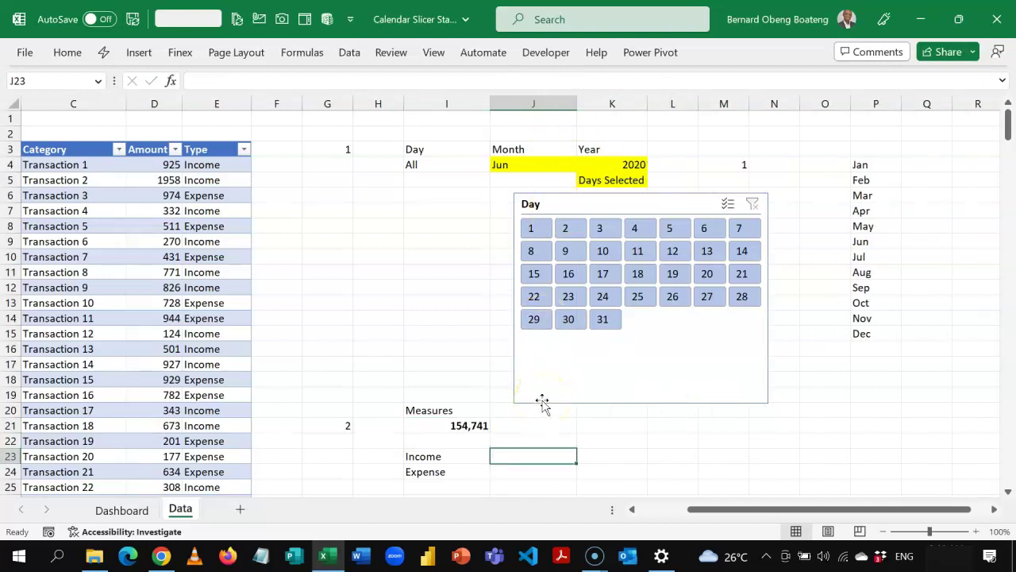
type("=cub")
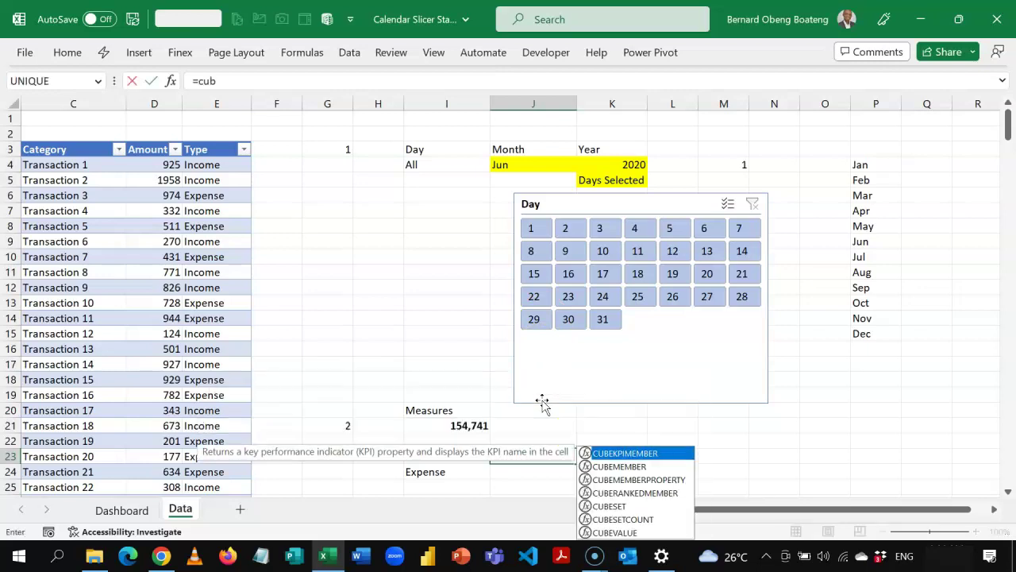
key("Down")
key("Down")
key("Down")
key("Down")
key("Down")
key("Down")
key("Tab")
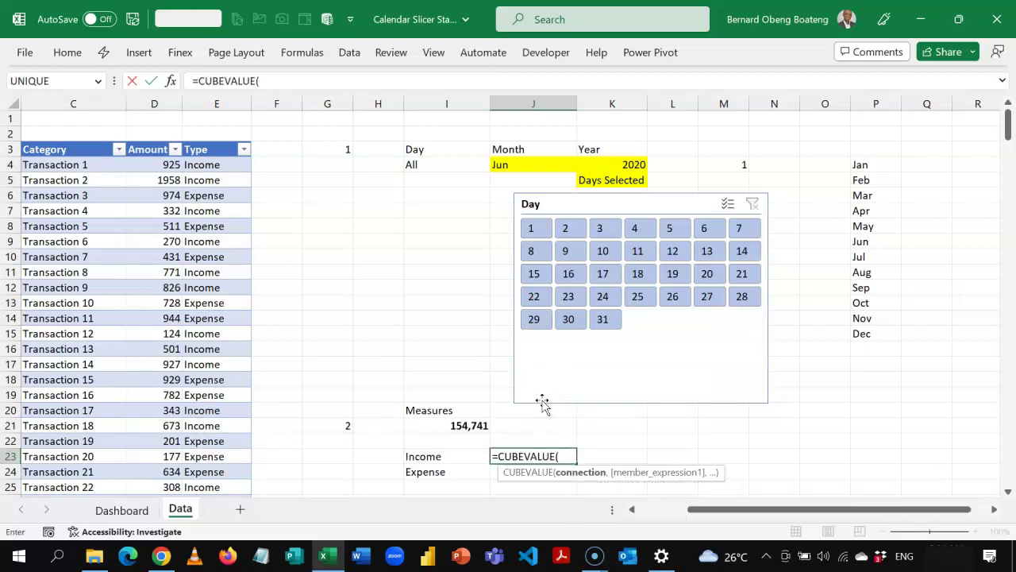
type("\"")
key("Tab")
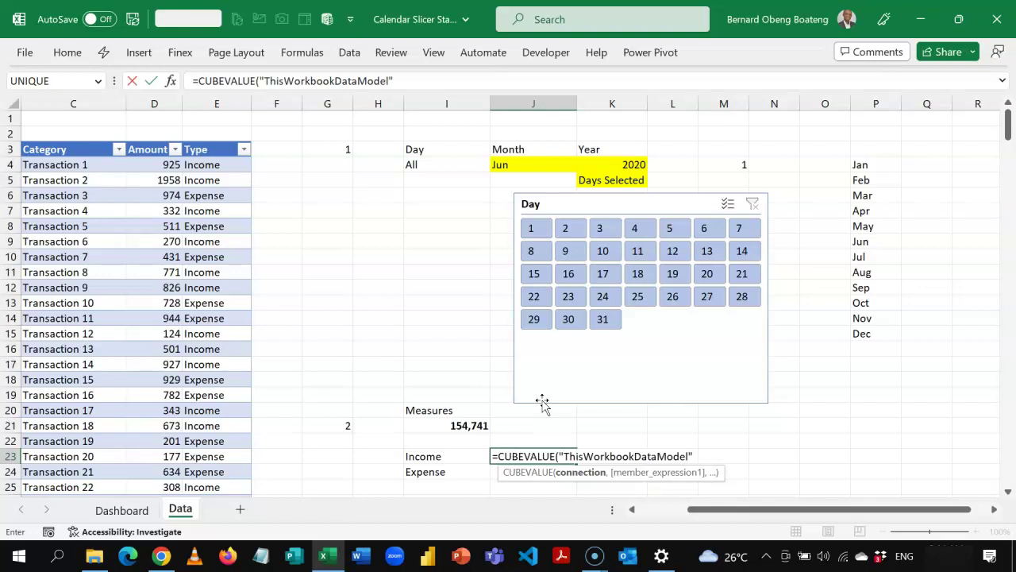
Step: Add "[Measures].[Total Amount]" as the first member expression of the J23 formula
type(",")
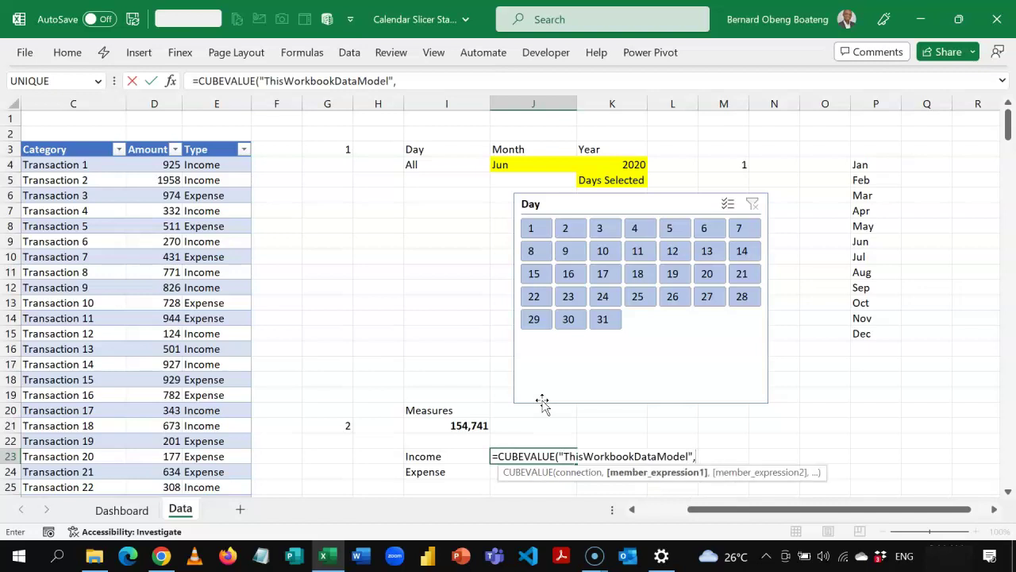
type("\"")
key("Down")
key("Tab")
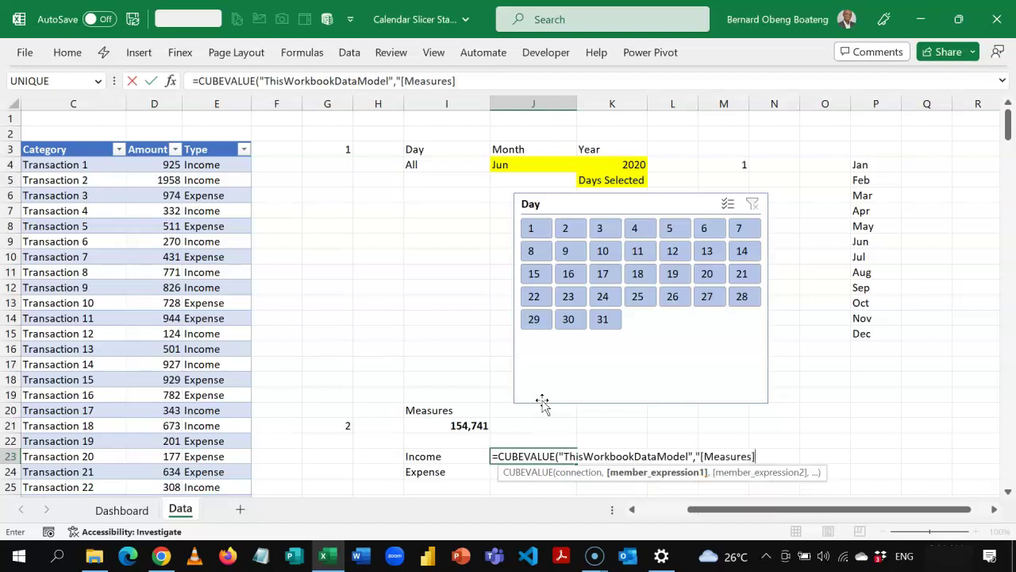
type(".")
key("Tab")
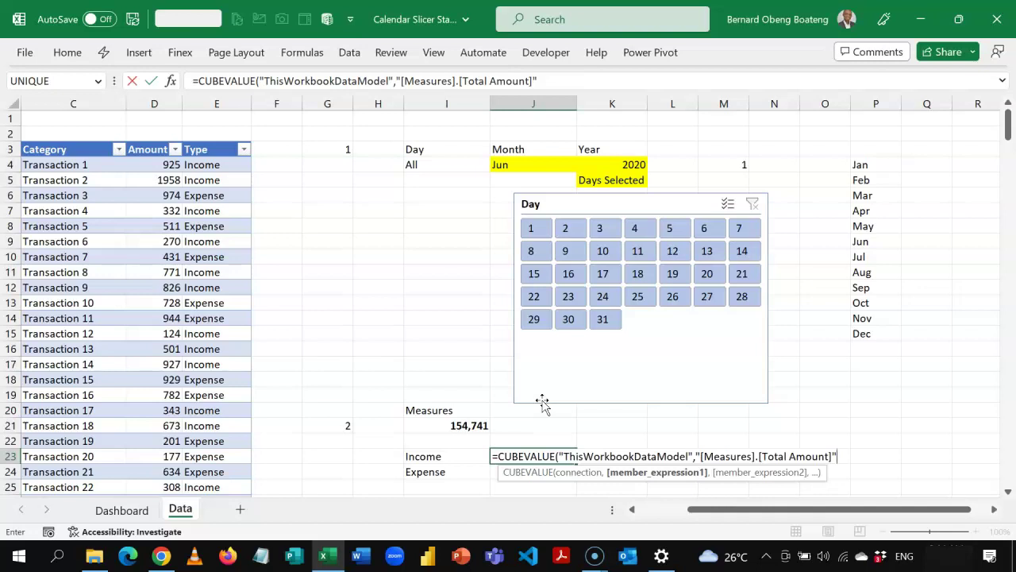
type(",")
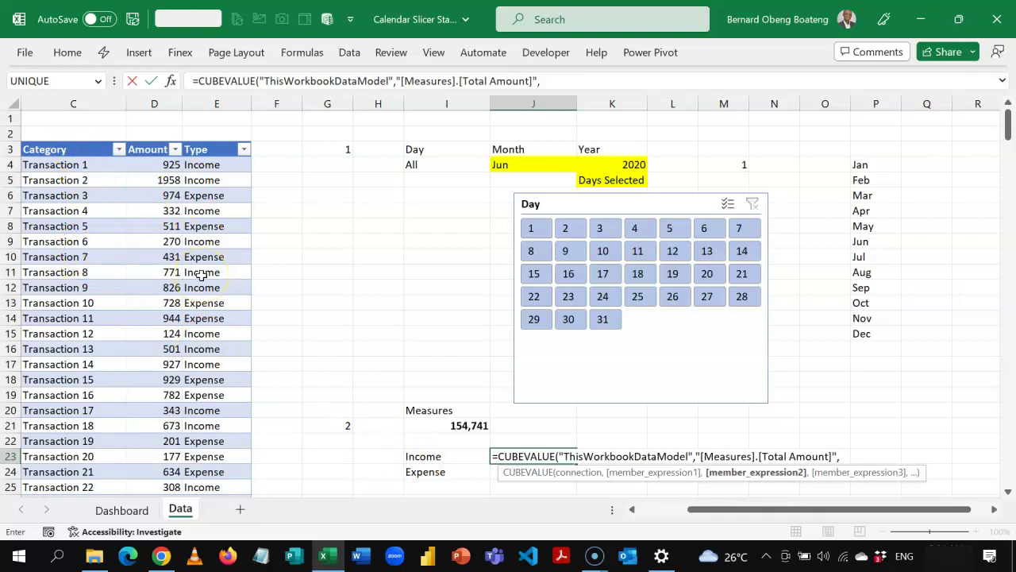
Step: Begin the second member expression of the J23 formula with the Type column of the Transactions table, "[Transactions].[Type]
type("\"")
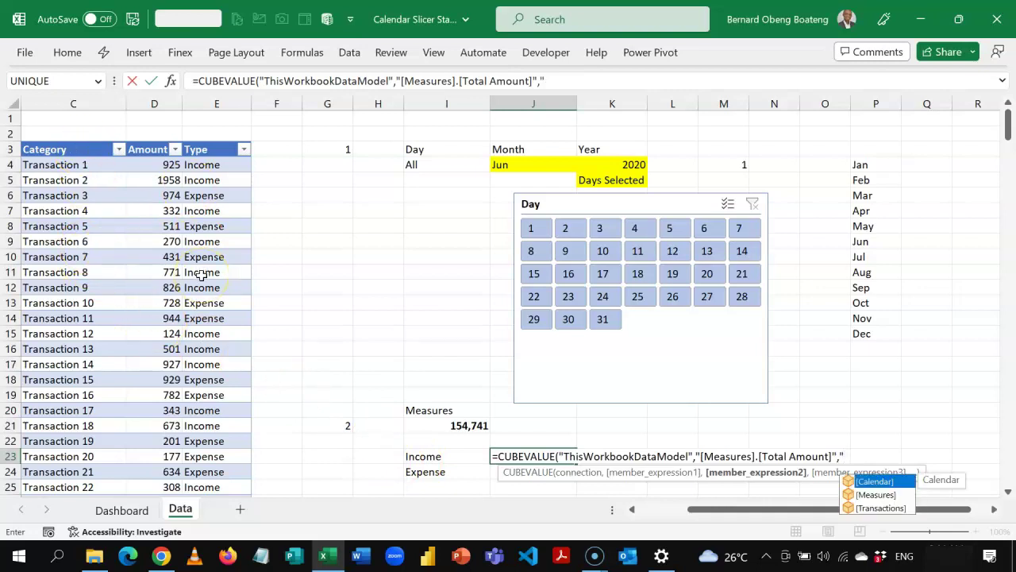
key("Down")
key("Down")
key("Tab")
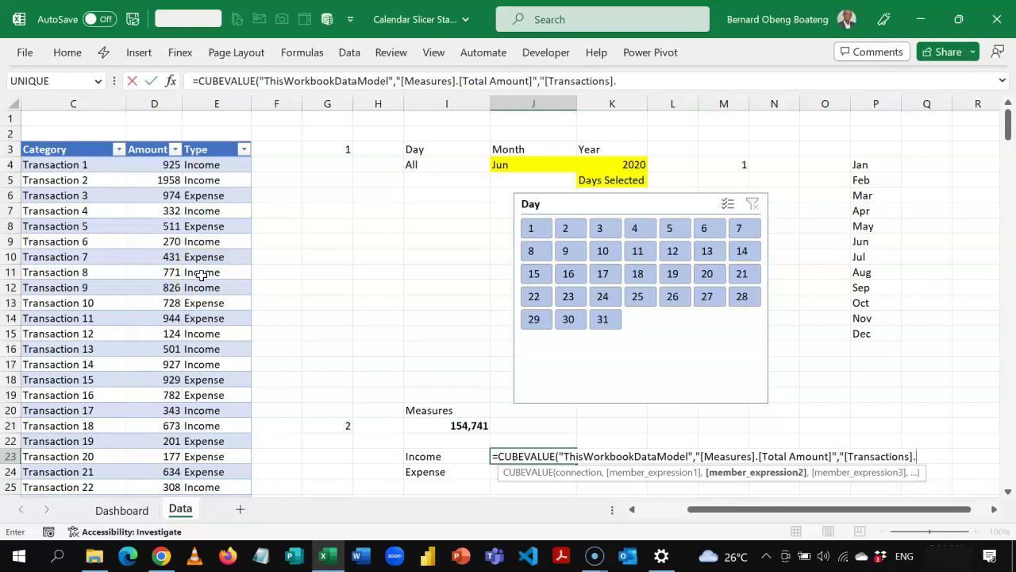
type(".")
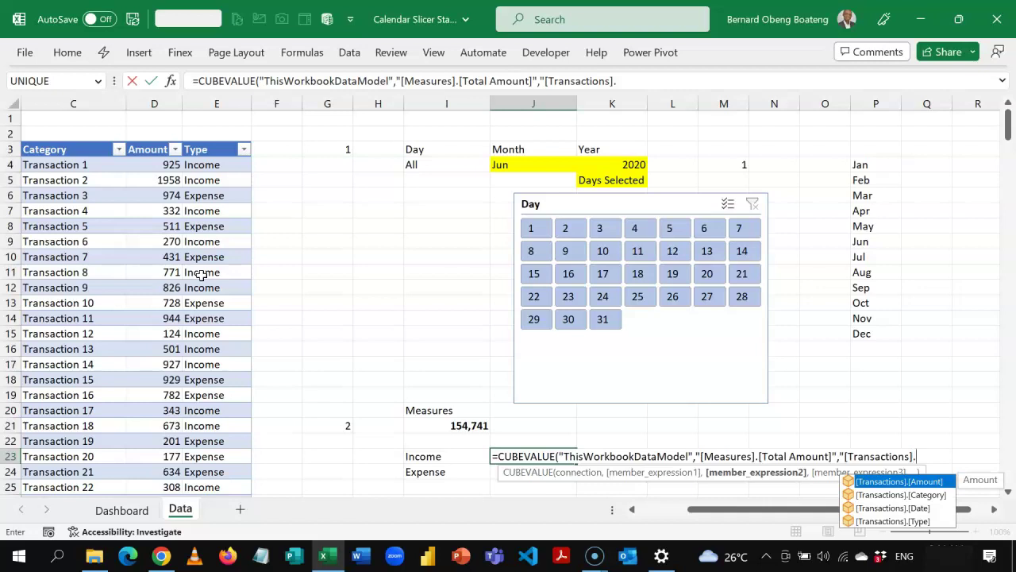
key("Down")
key("Down")
key("Down")
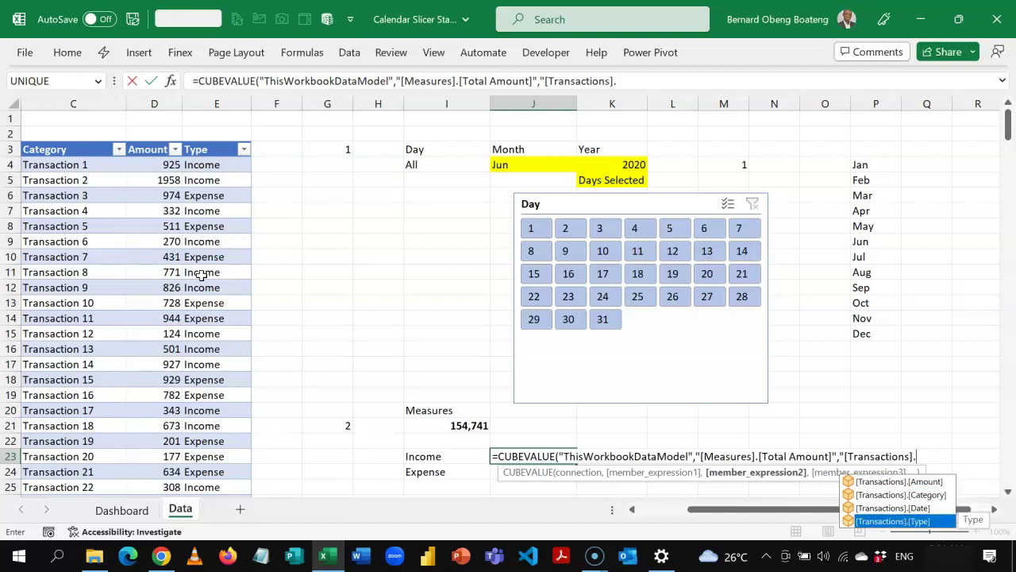
key("Tab")
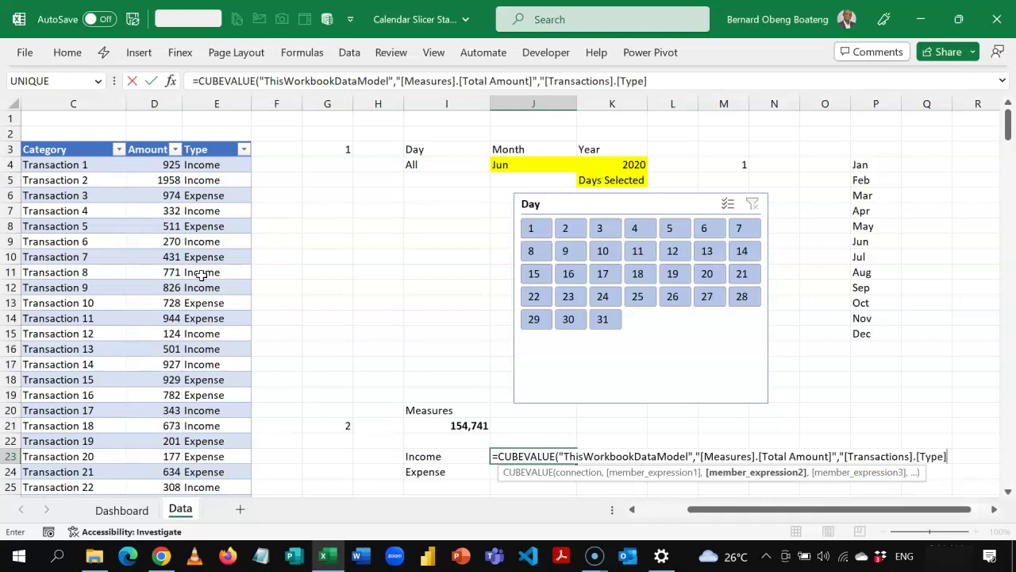
type(".")
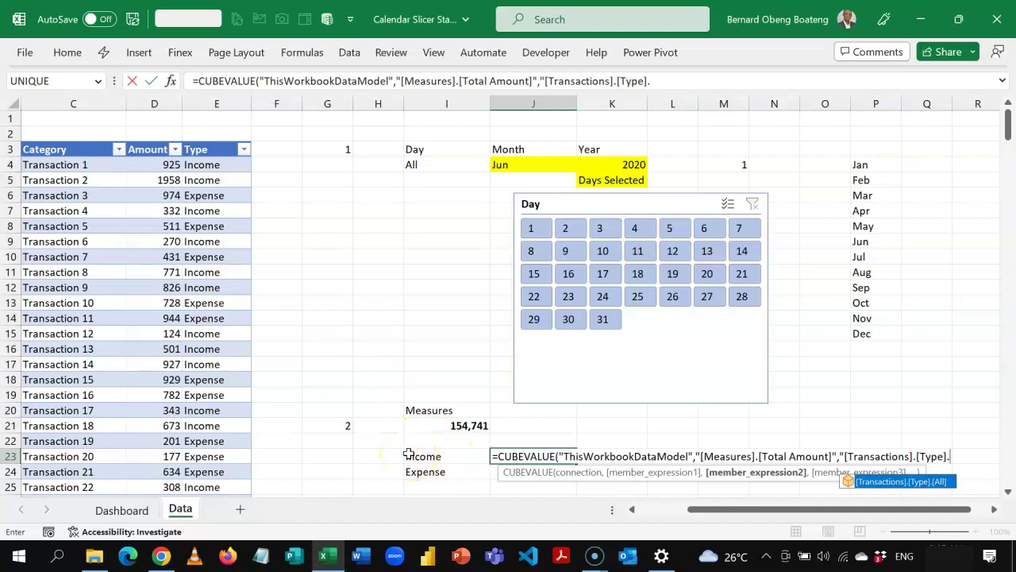
Step: Complete the Type expression with ["&I23&"]" so it references the Income label, and enter the J23 formula
type("[\"&")
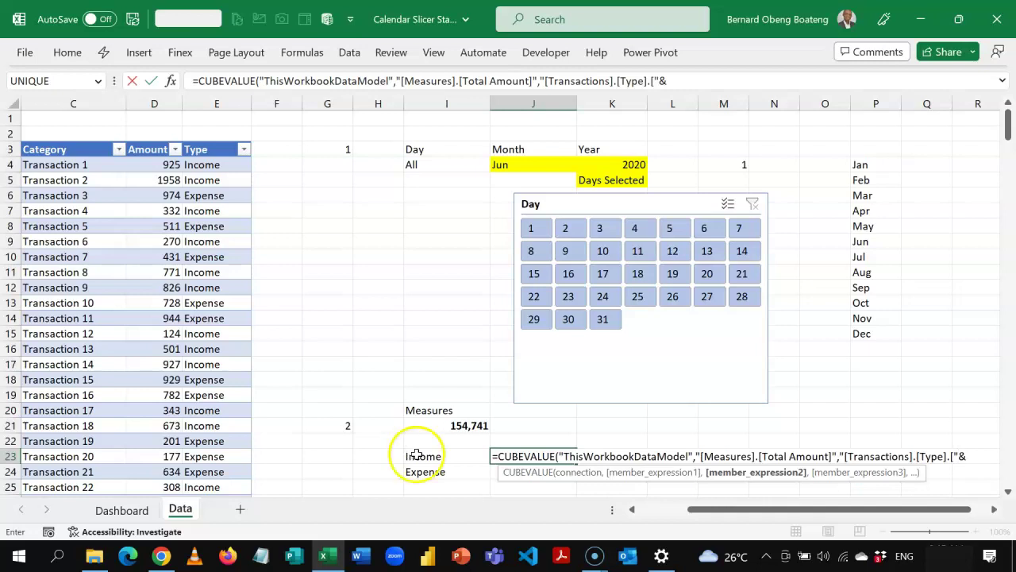
left_click(423, 456)
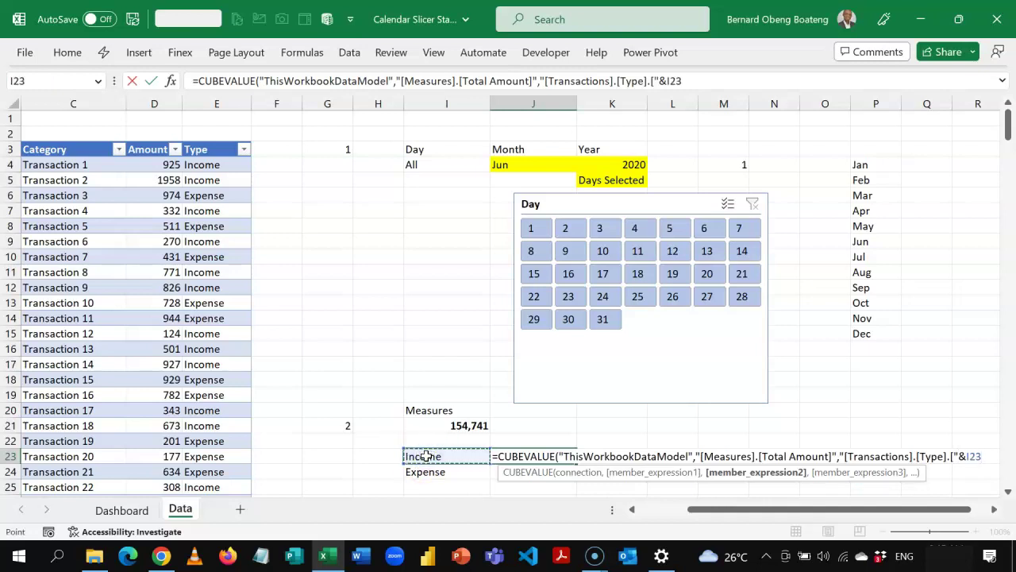
type("&\"]\"")
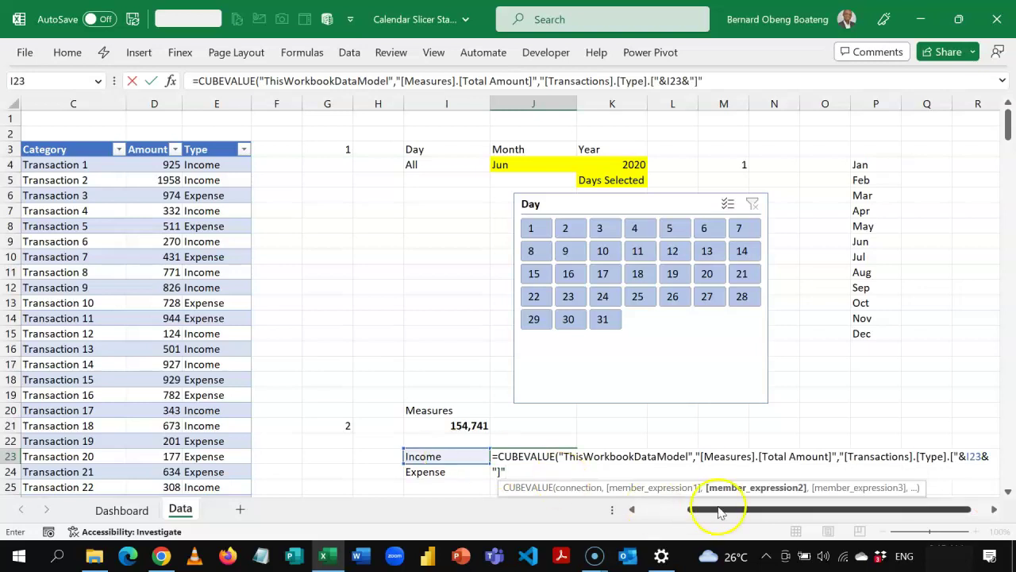
left_click(993, 509)
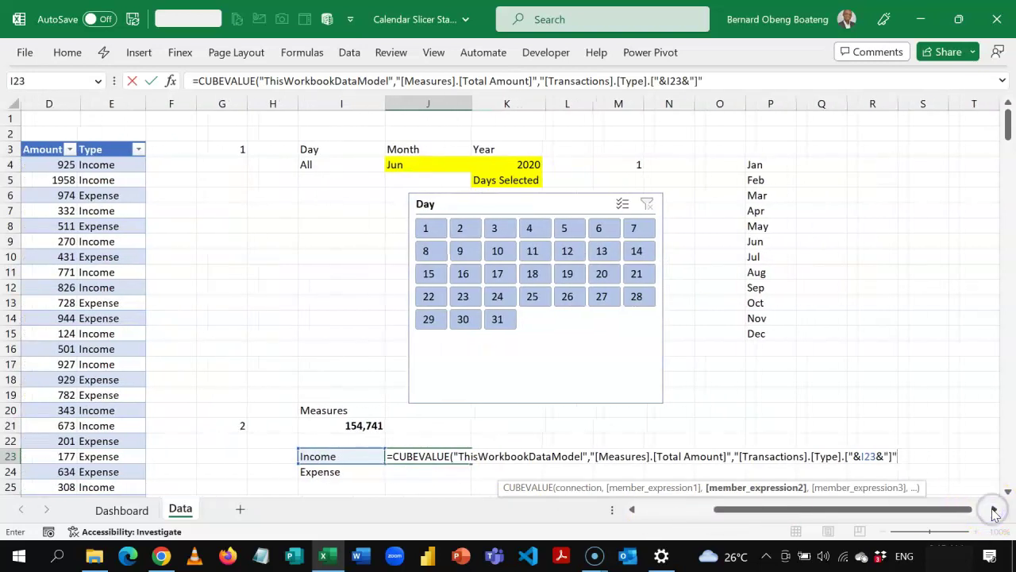
type(")")
key("Return")
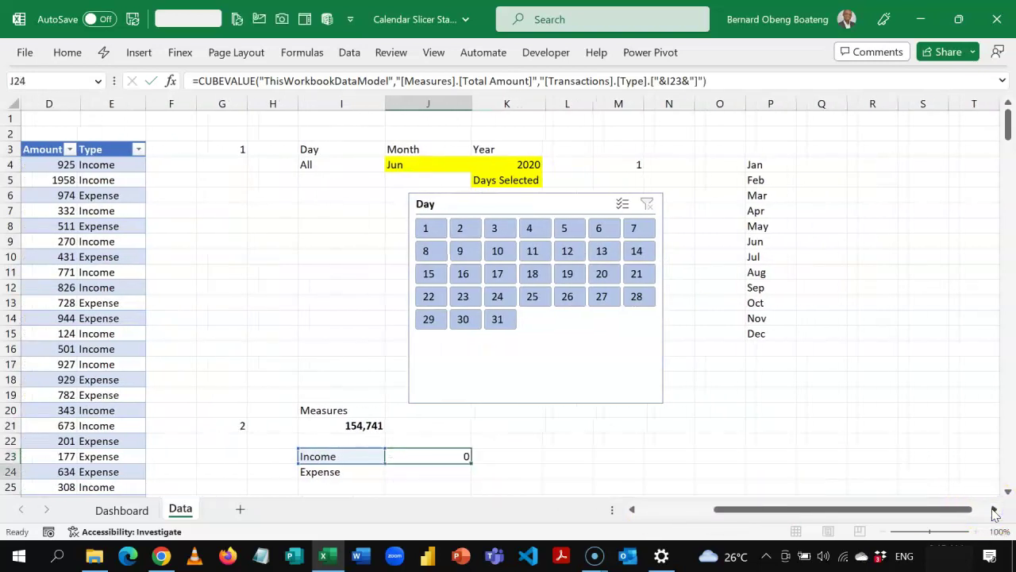
key("Up")
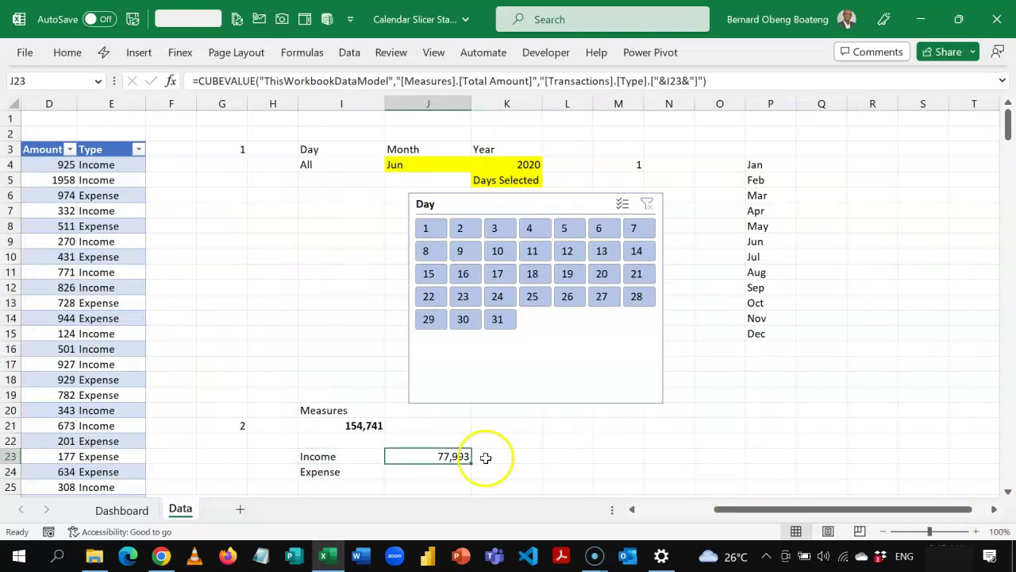
left_click(411, 458)
double_click(410, 458)
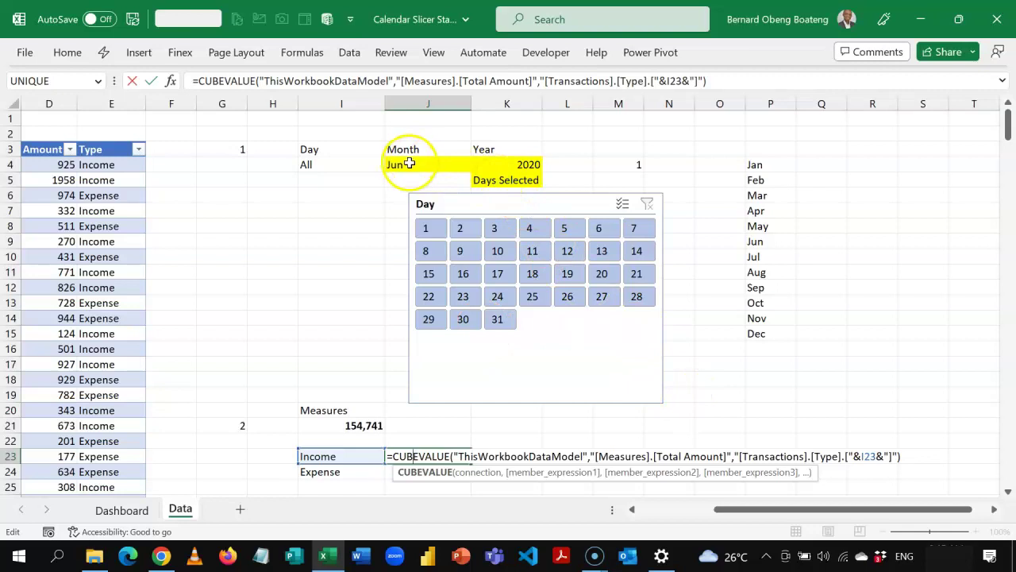
key("ctrl+Return")
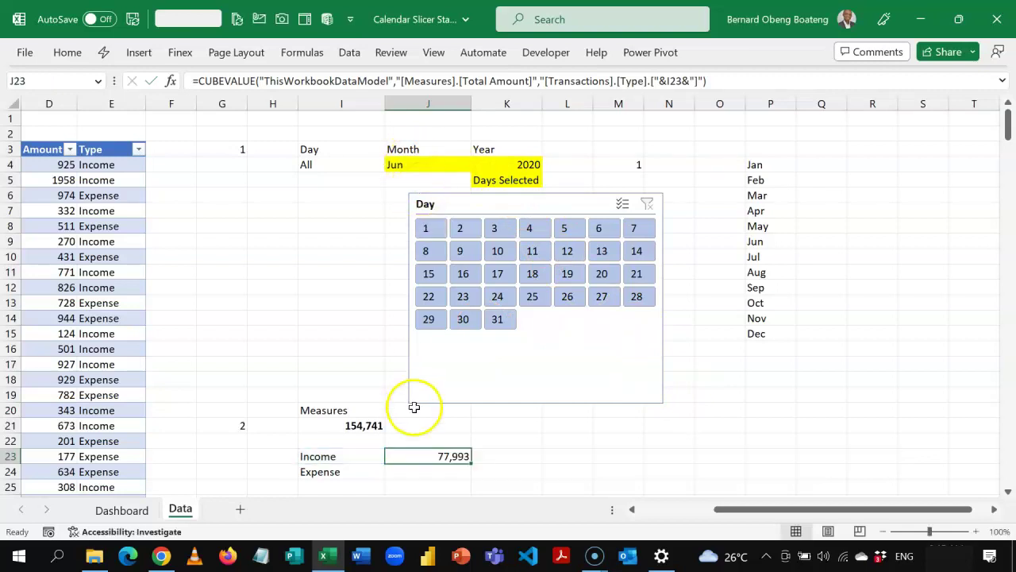
Step: Reopen the J23 CUBEVALUE formula and add the Days Selected cell $K$5 as its third member expression
double_click(437, 455)
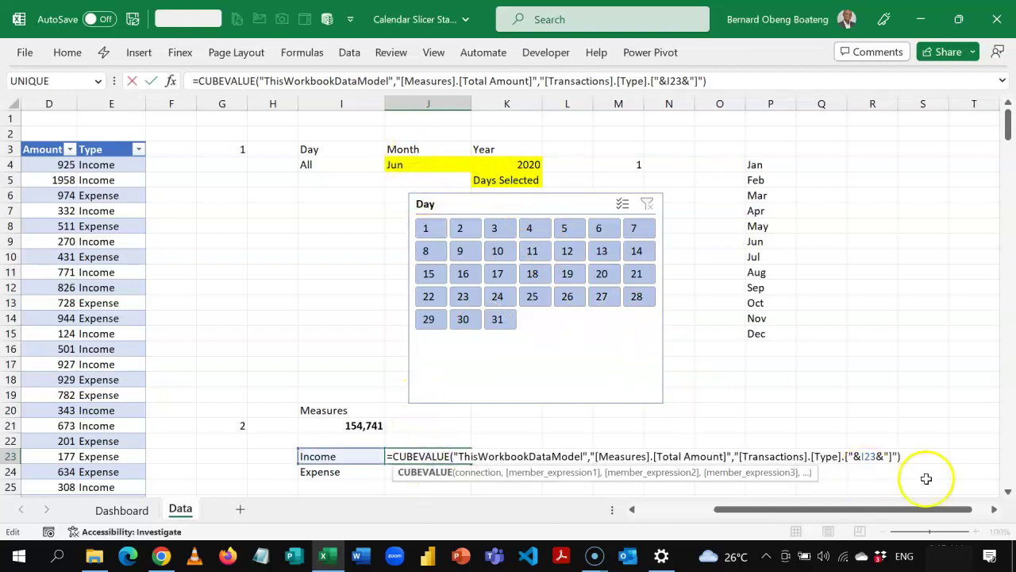
left_click(909, 452)
key("BackSpace")
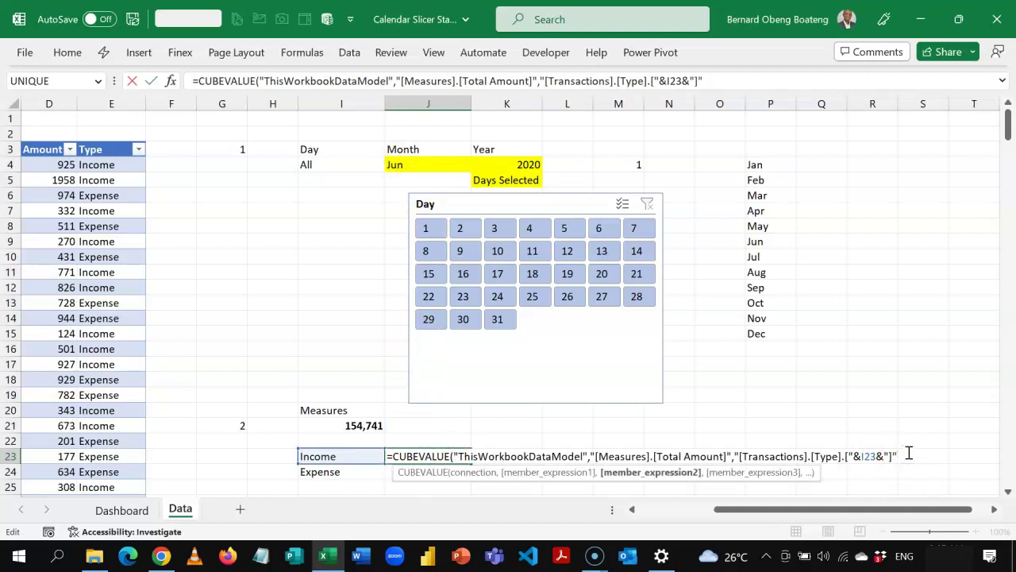
type(",")
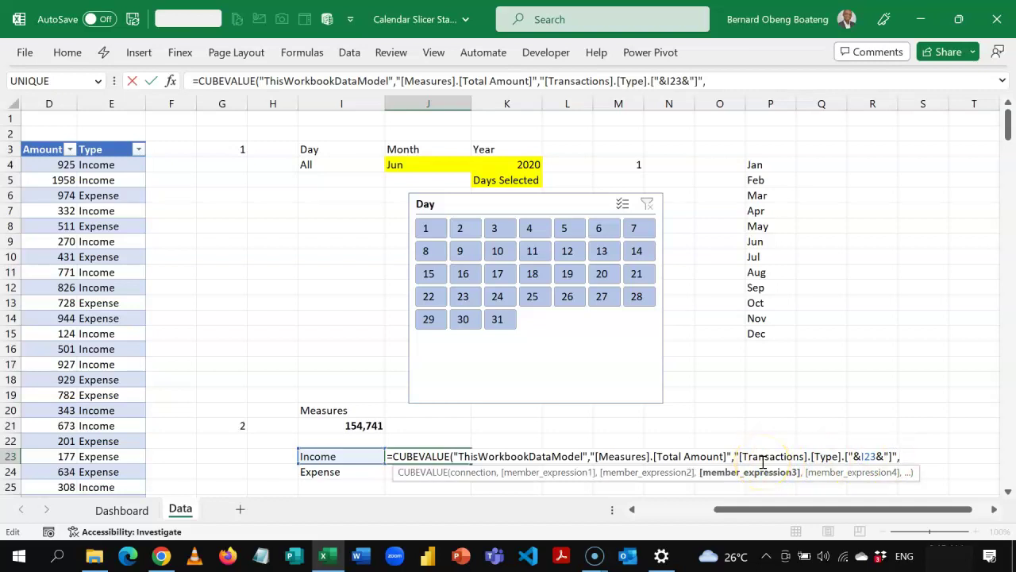
left_click(522, 182)
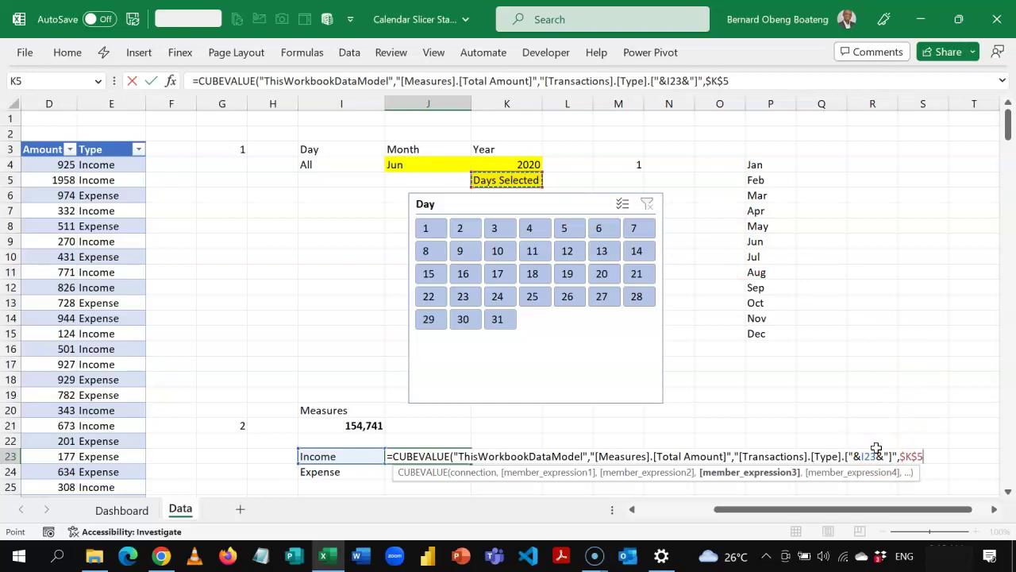
type(",")
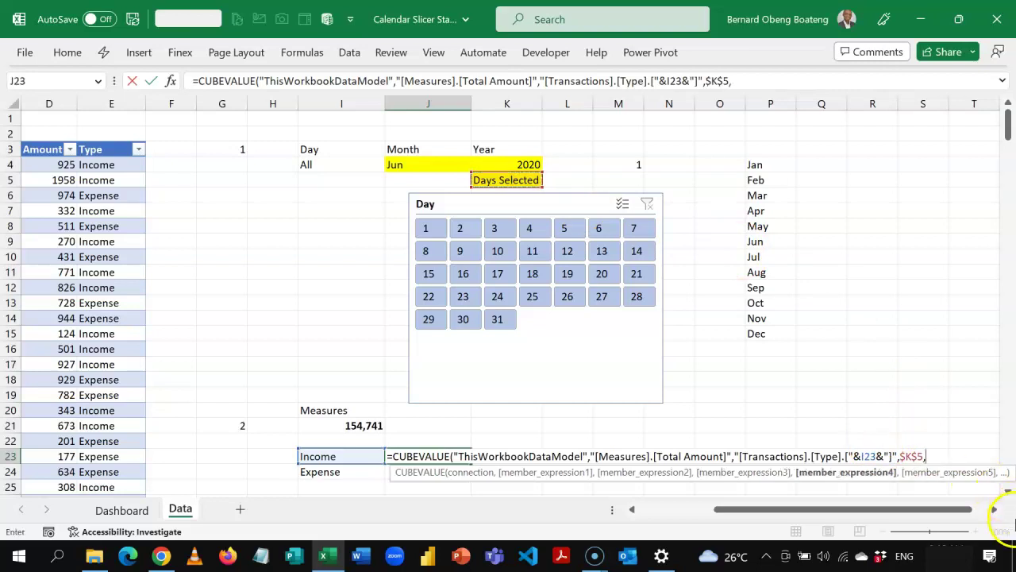
Step: Begin the fourth member expression of the J23 formula with the Calendar table's Month column, "[Calendar].[Month]
left_click(994, 510)
left_click(994, 510)
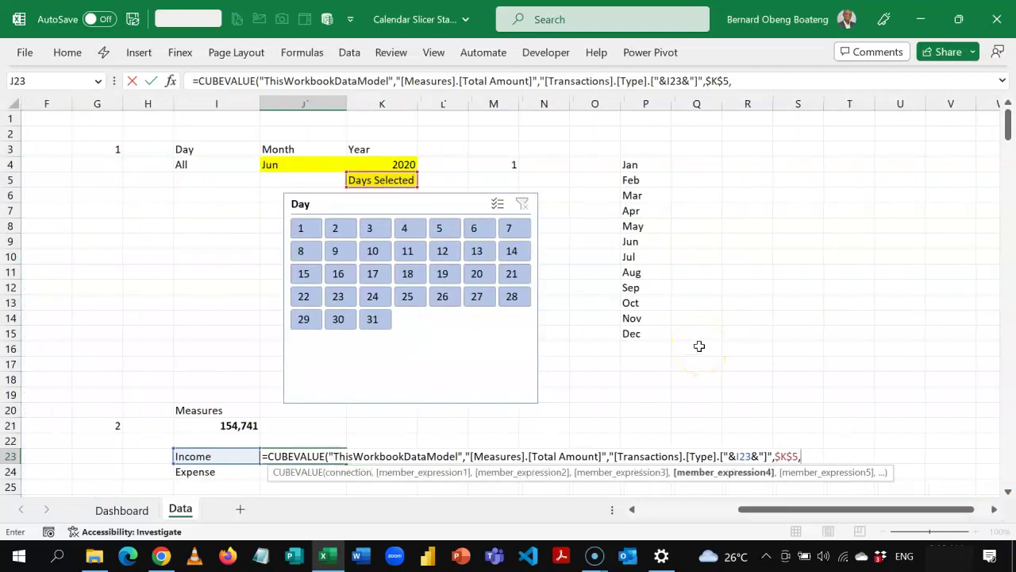
type("\"")
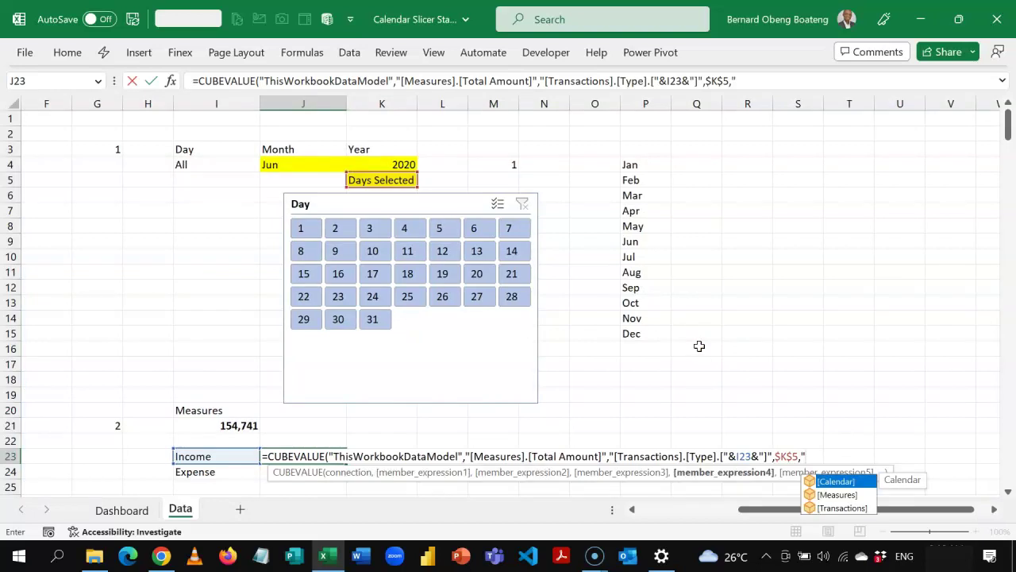
key("Tab")
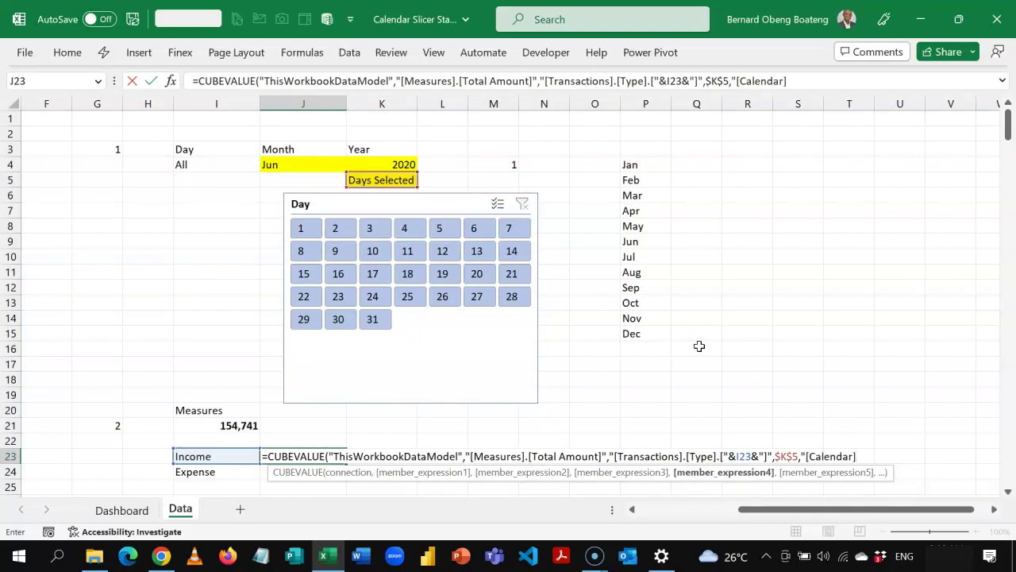
type(".")
key("Down")
key("Down")
key("Down")
key("Down")
key("Down")
key("Down")
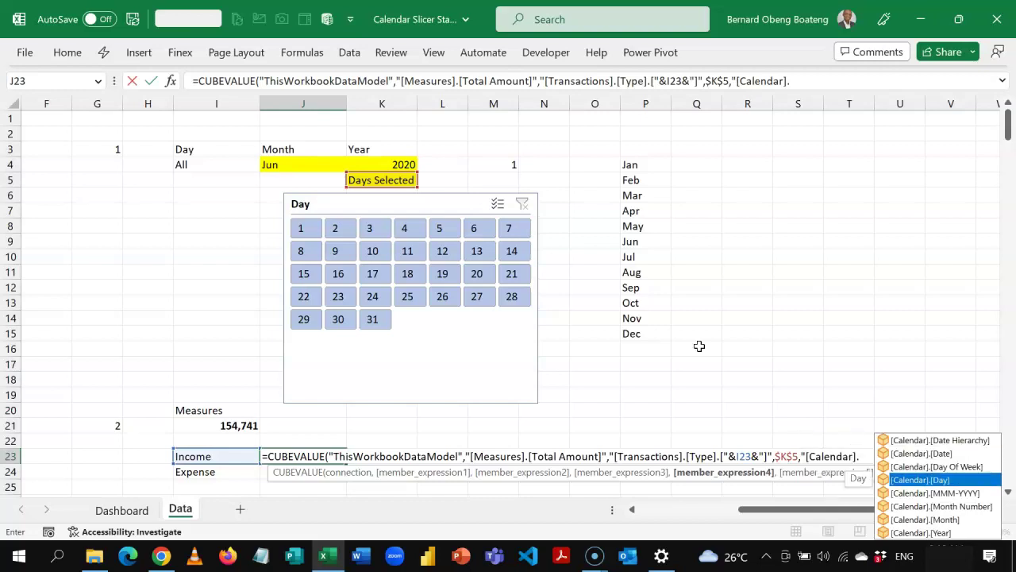
key("Tab")
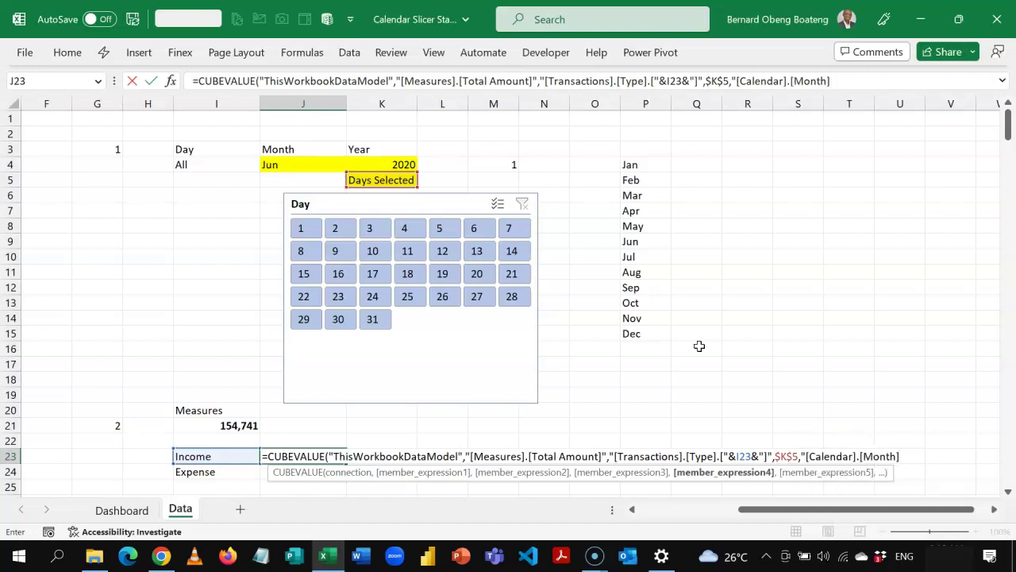
Step: Complete the Month expression with ["&$J$4&"] so it references the chosen month absolutely, and enter the J23 formula
type(".")
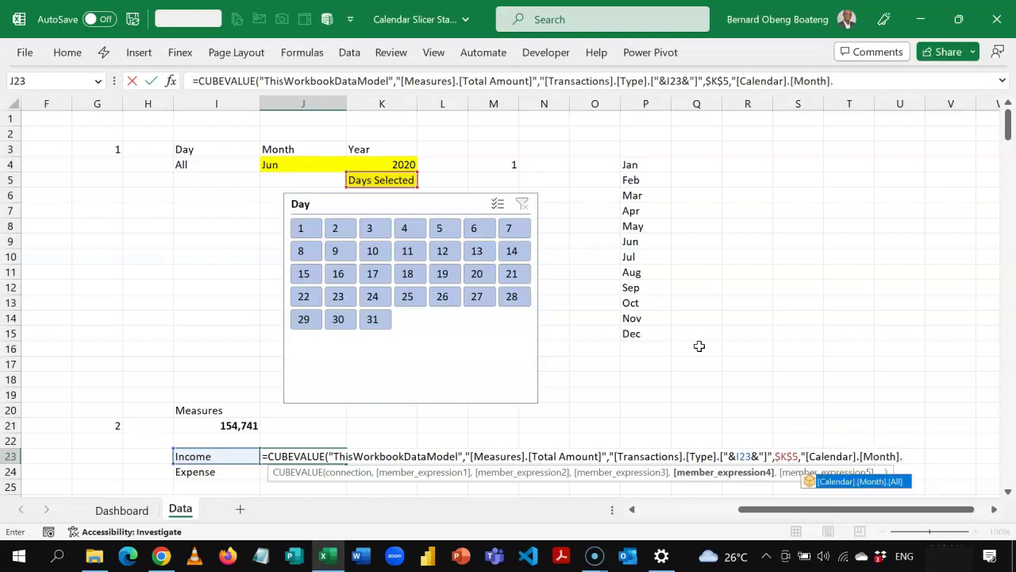
type("[\"&")
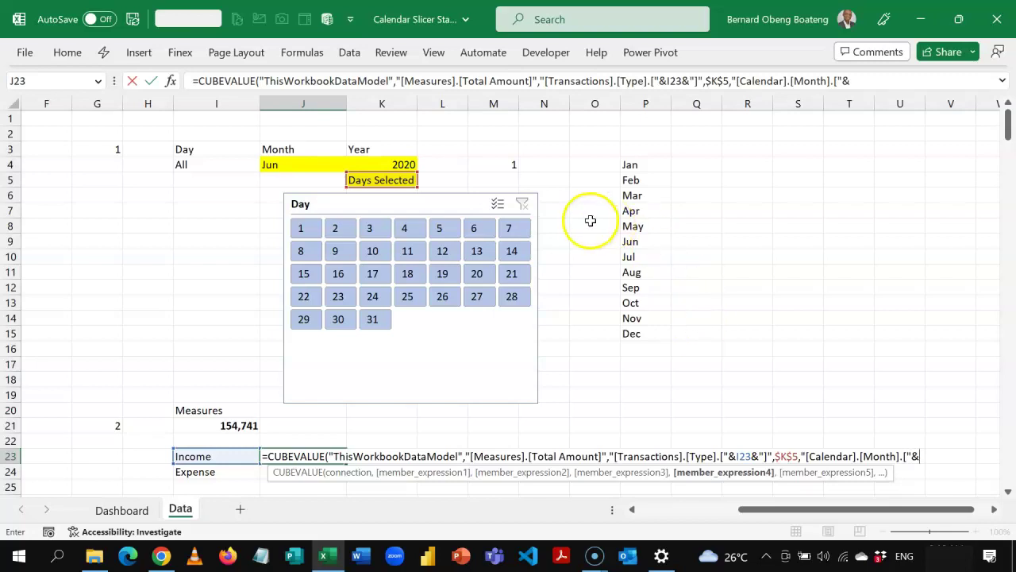
left_click(302, 163)
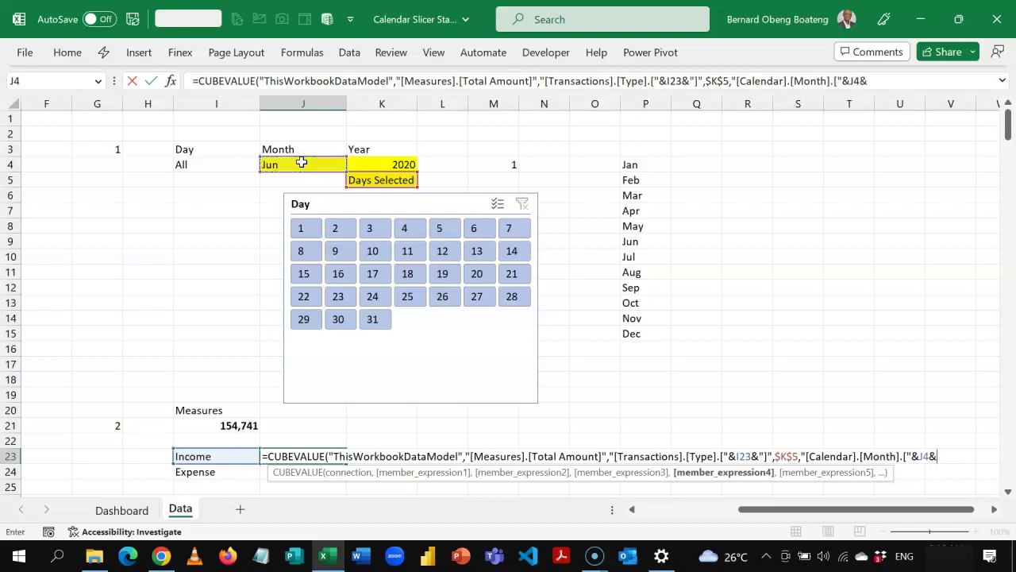
type("&\"]\")")
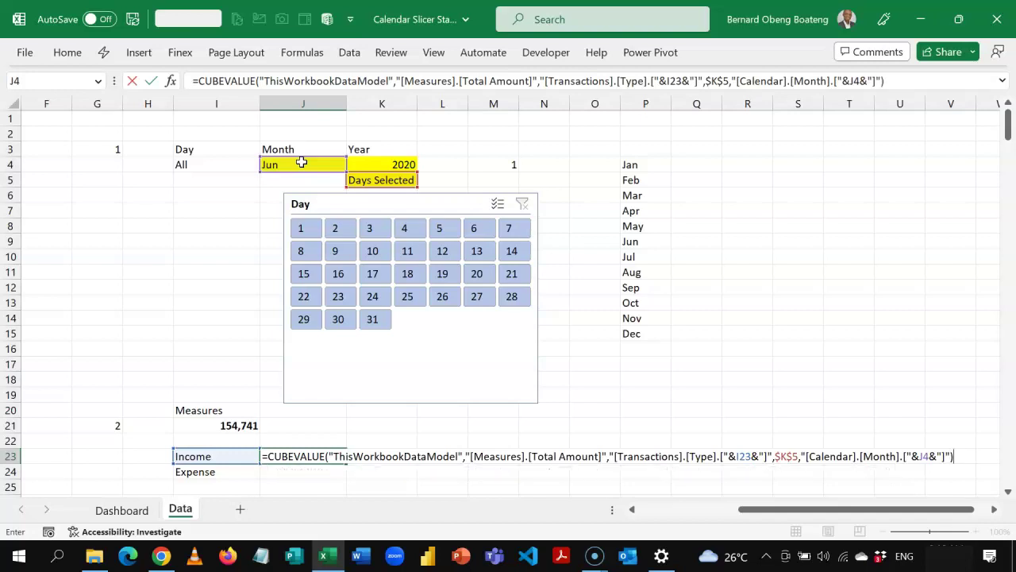
left_click(929, 458)
double_click(926, 458)
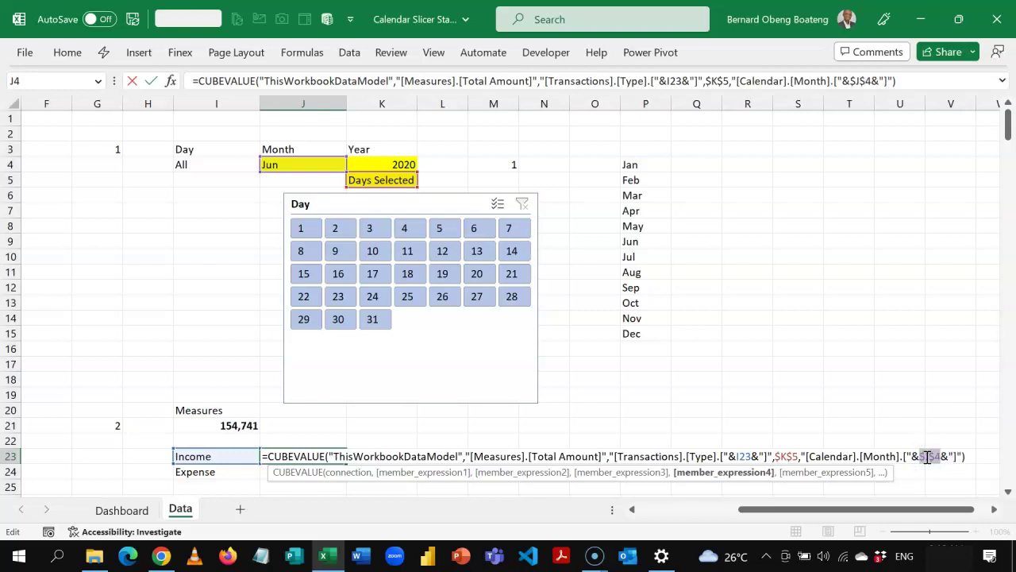
key("Return")
Step: Test the Income formula in J23 by selecting days 1 to 4 in the Day slicer
key("Up")
key("Left")
key("Left")
key("Left")
key("Left")
key("Left")
key("Left")
key("Left")
key("Left")
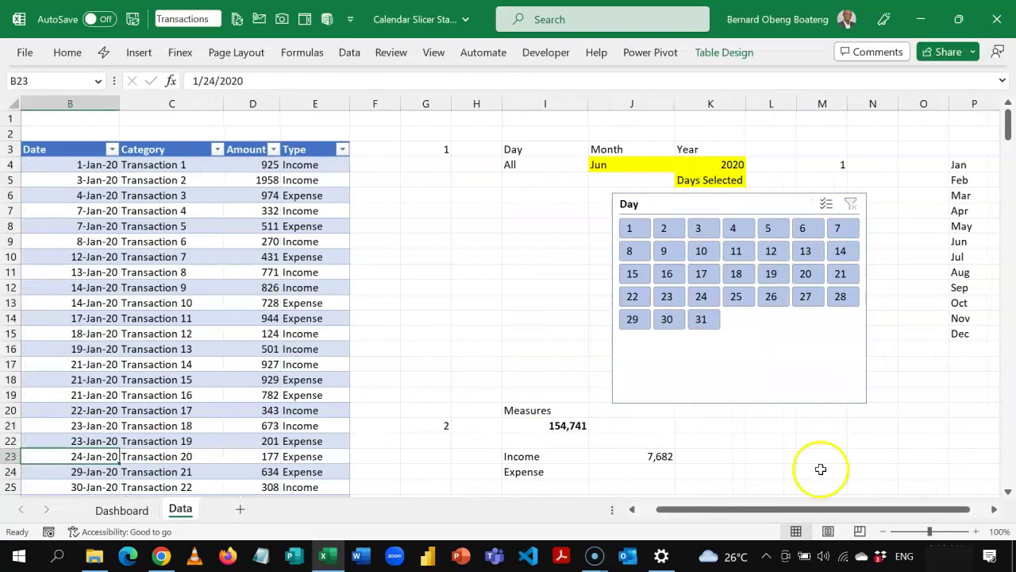
left_click(656, 458)
left_click_drag(633, 228, 735, 229)
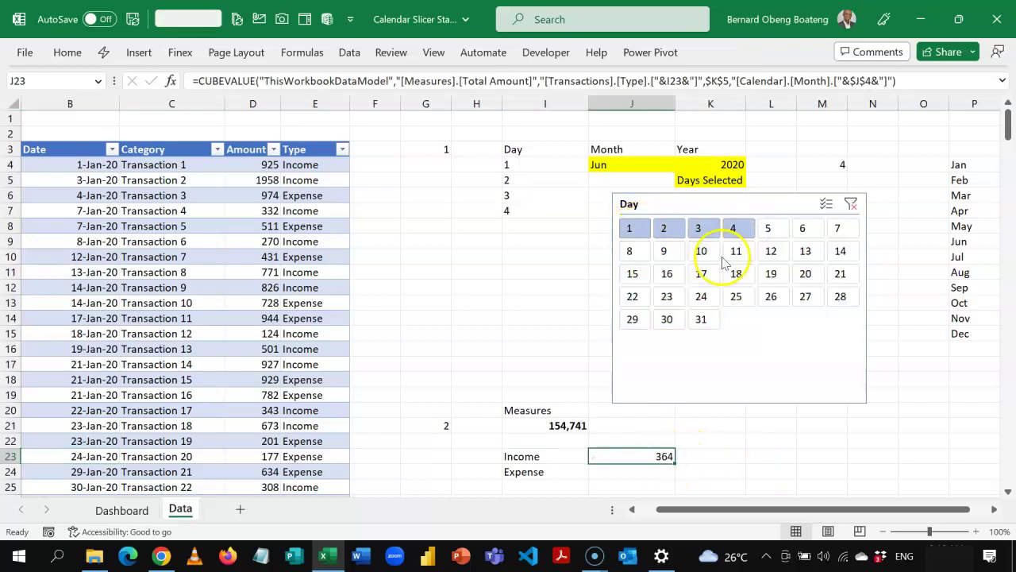
Step: Review the J23 formula and fill it down to J24 for the Expense total
double_click(651, 458)
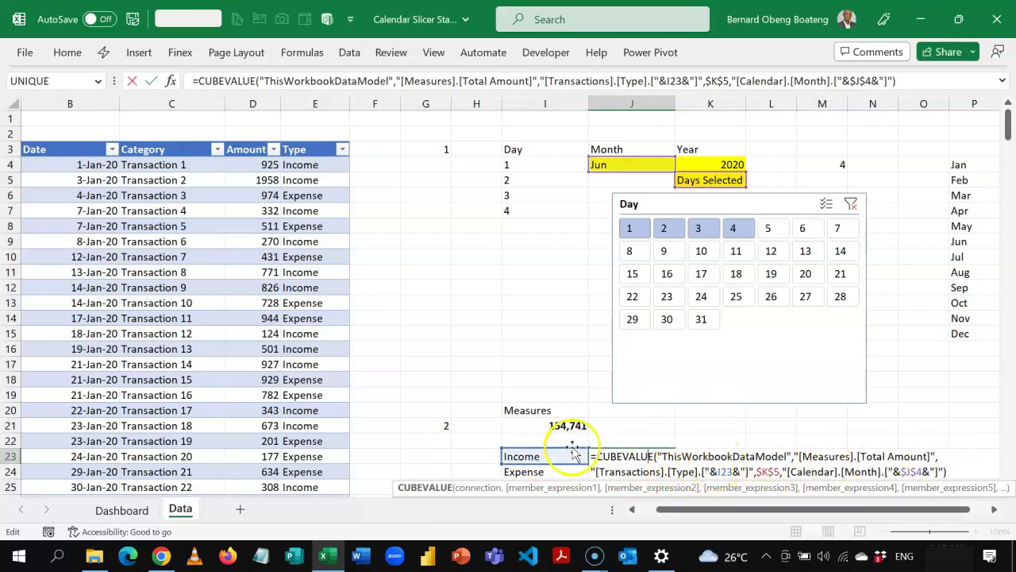
key("Return")
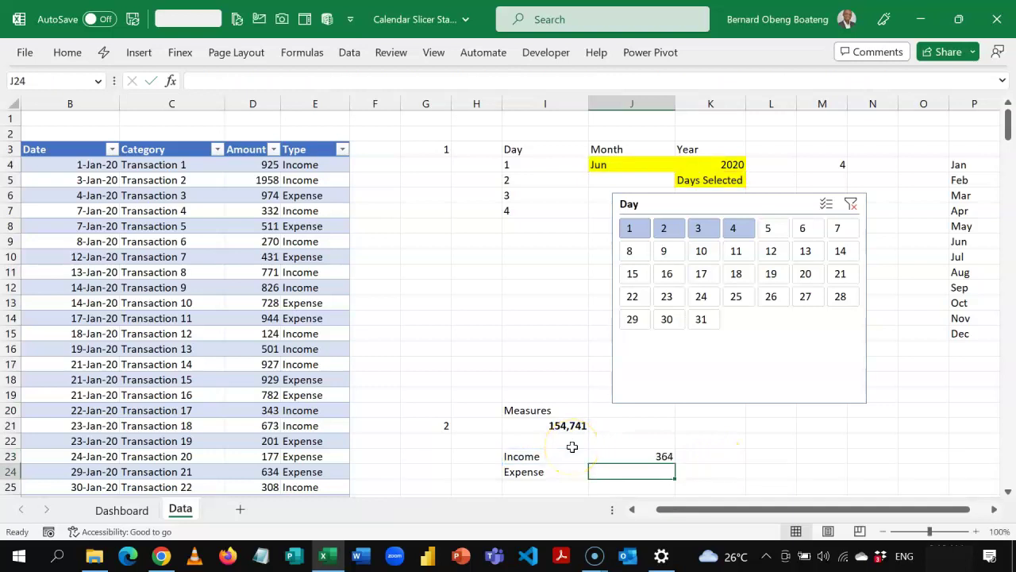
key("ctrl+d")
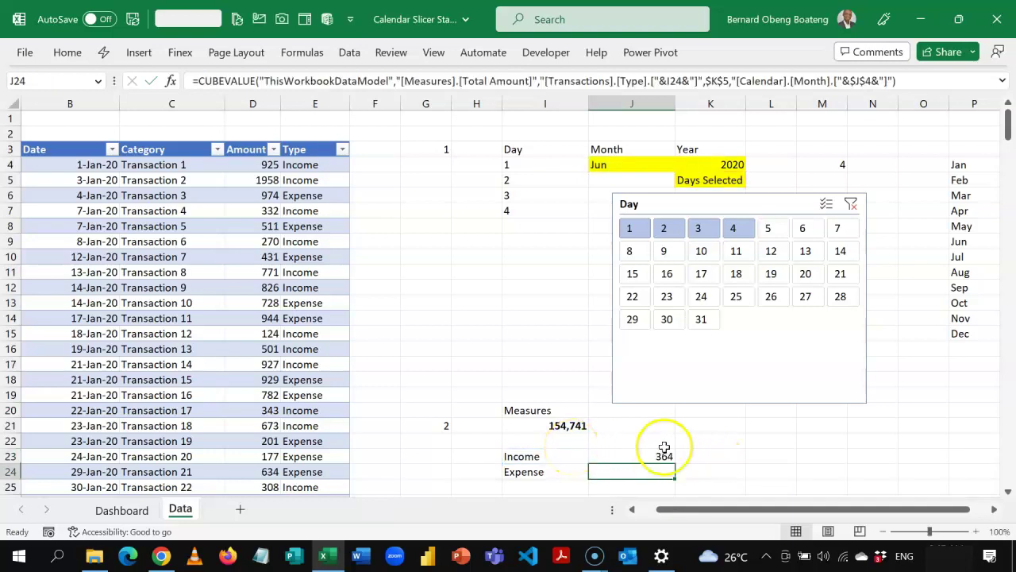
Step: Filter the Day slicer to days 1 to 5 and to day 2 alone to check the Income and Expense totals
left_click(640, 230)
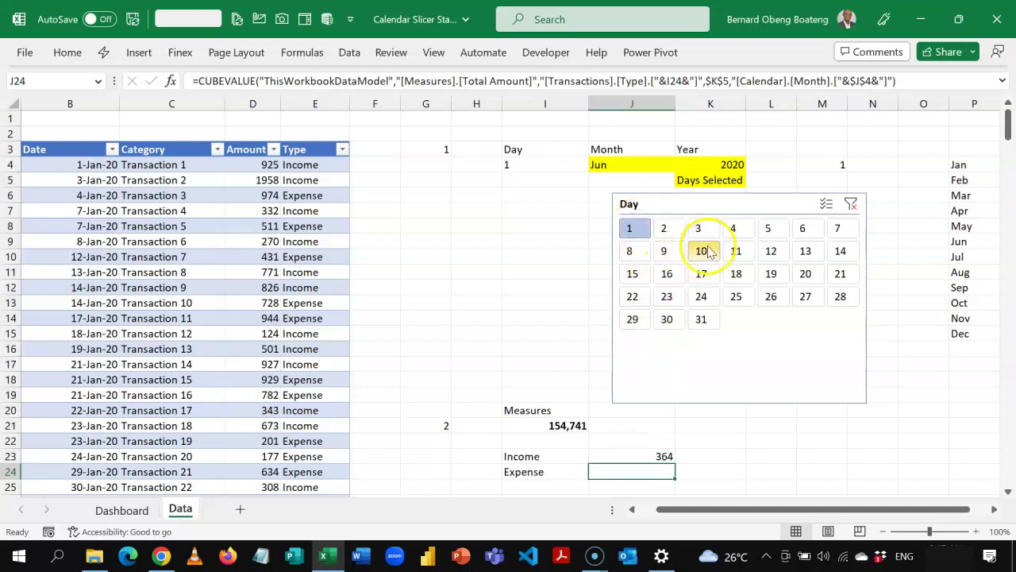
left_click(768, 228, "shift")
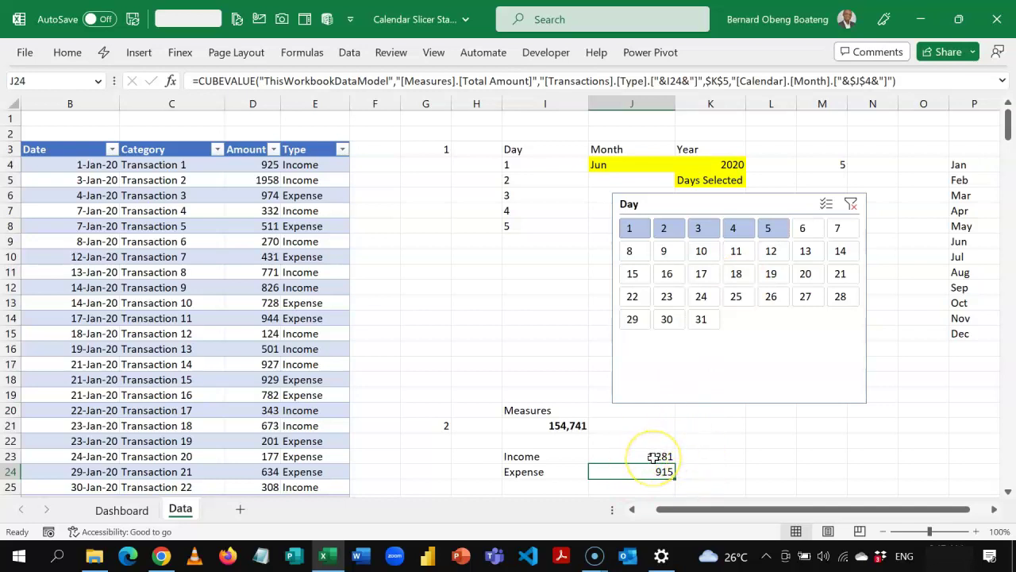
left_click(653, 455)
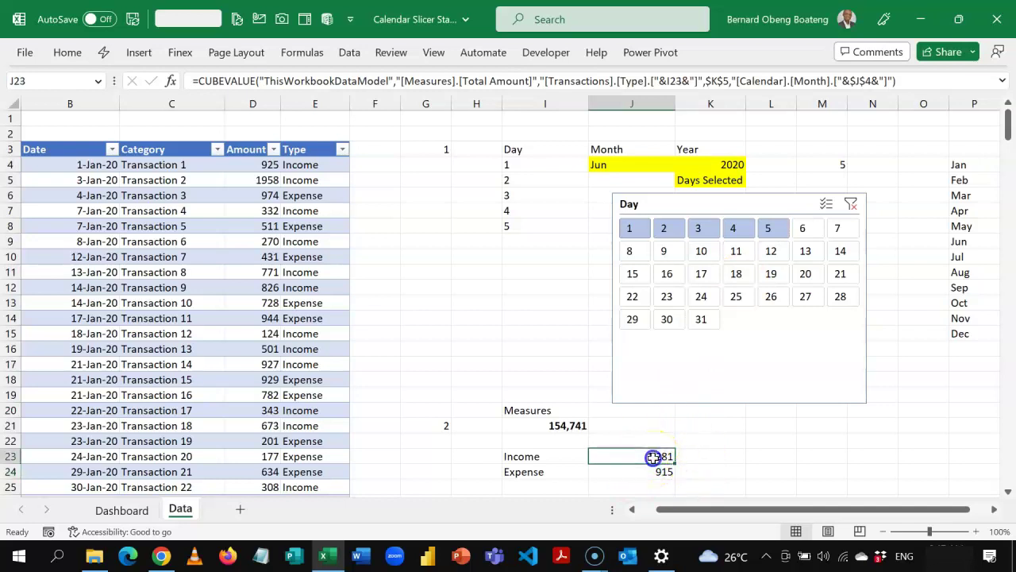
left_click(662, 230)
left_click(633, 453)
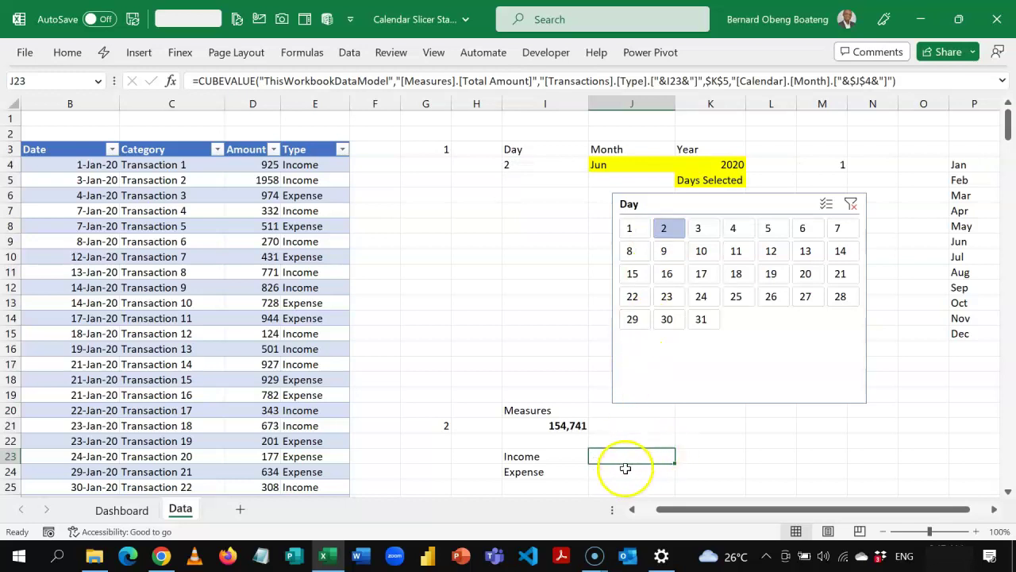
Step: Wrap the J23 CUBEVALUE formula in the N function and fill it down to J24
double_click(633, 458)
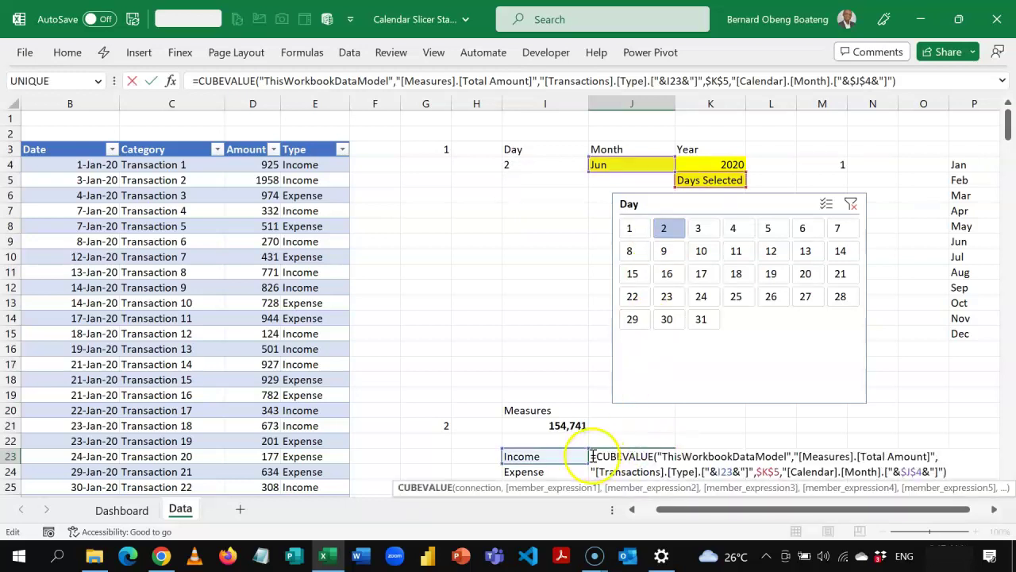
left_click(597, 456)
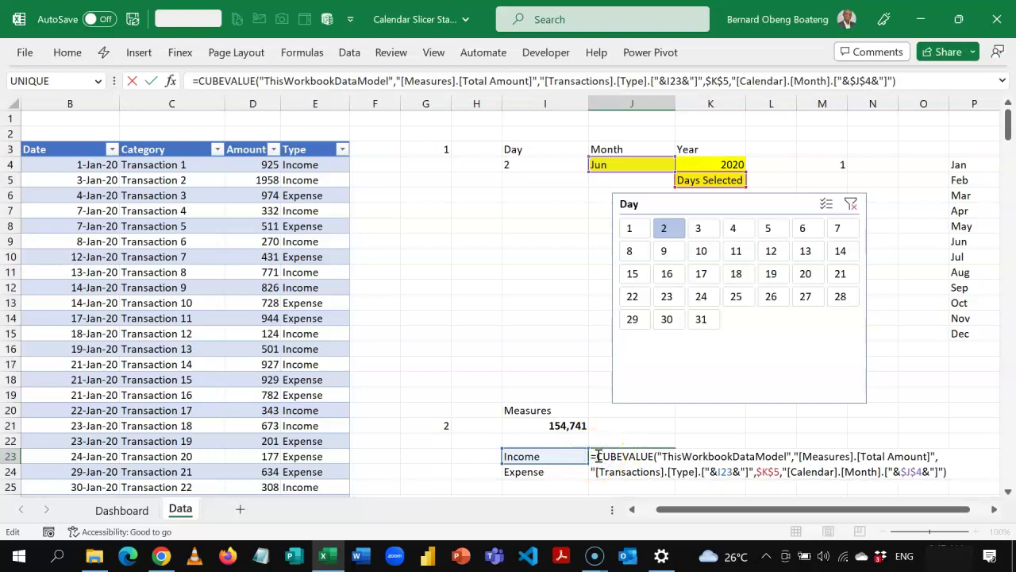
type("n")
key("Tab")
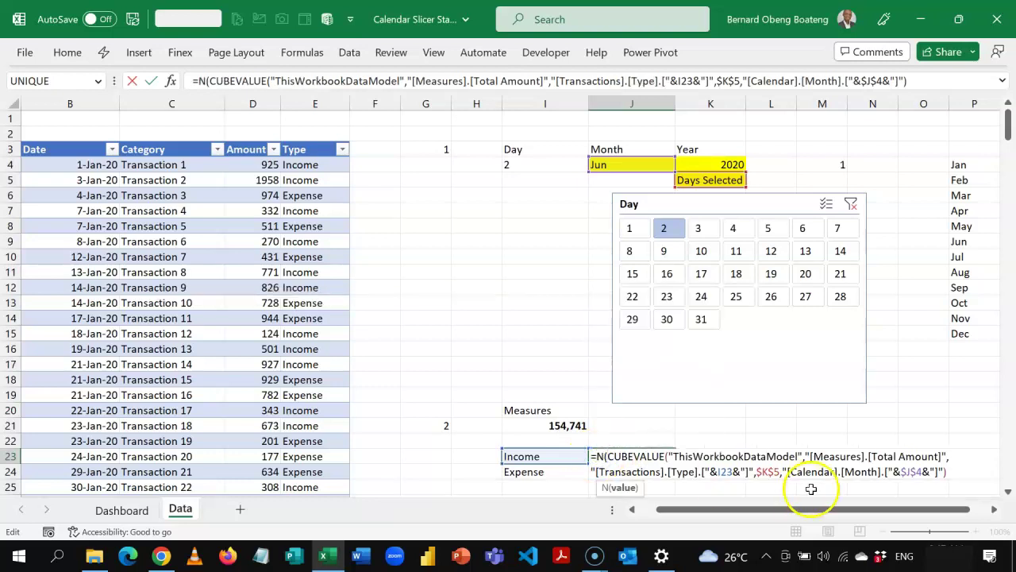
left_click(954, 471)
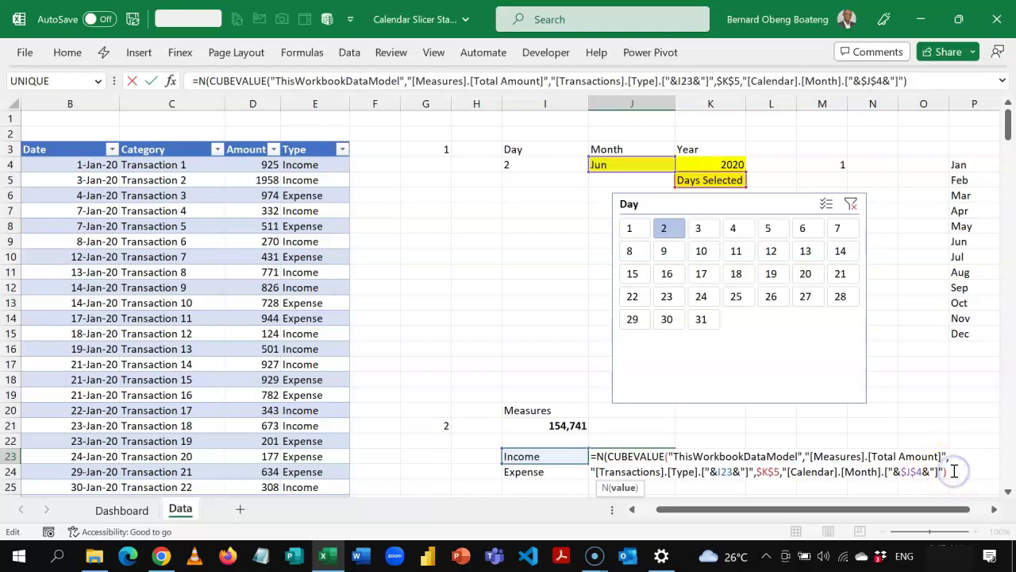
type(")")
key("Return")
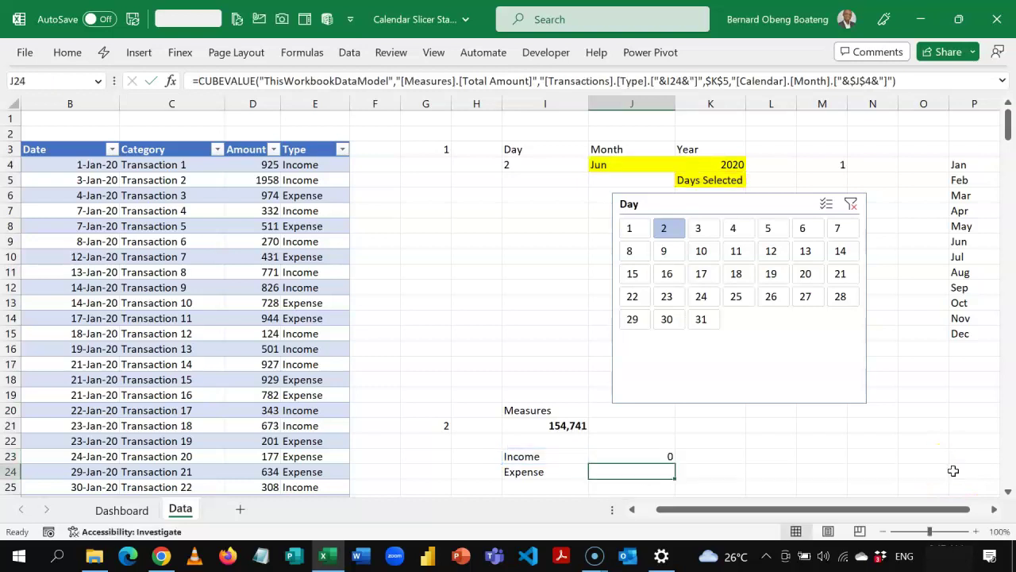
key("ctrl+d")
Step: Label I25 "Net" and calculate it in J25 with =J23-J24
key("Down")
key("Left")
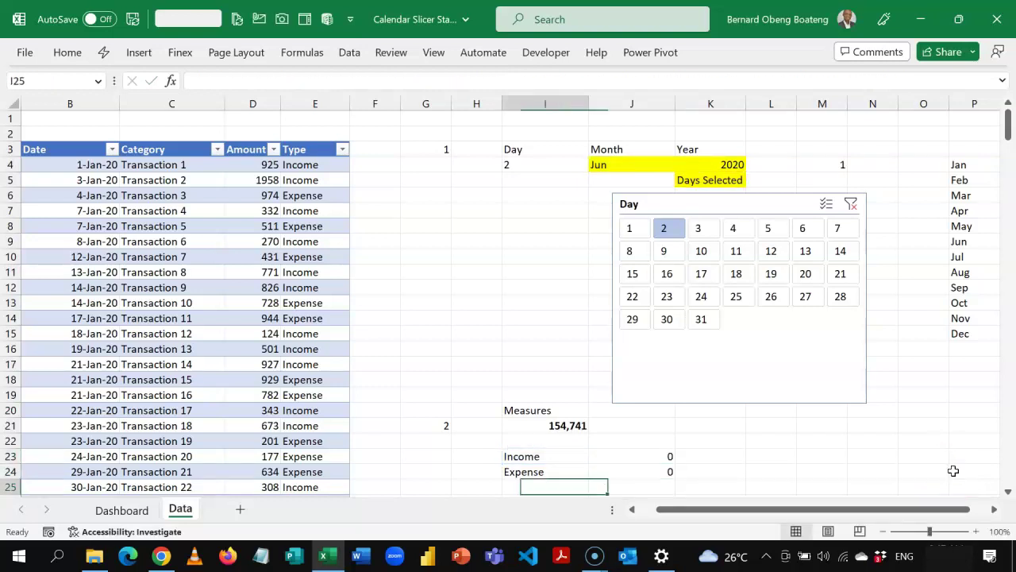
scroll(953, 471, "down", 1)
type("N")
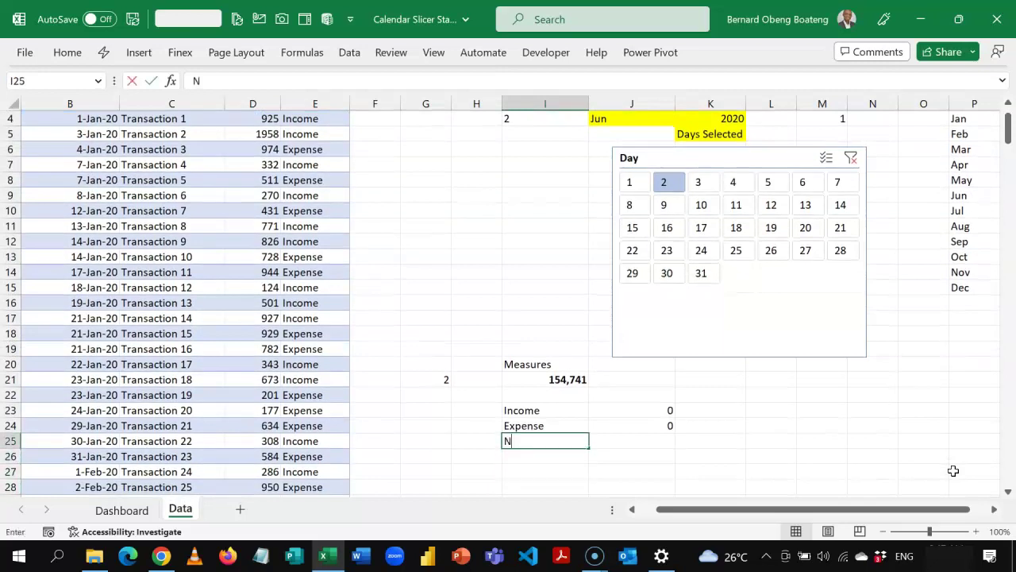
type("et")
key("Tab")
type("=")
key("Up")
key("Up")
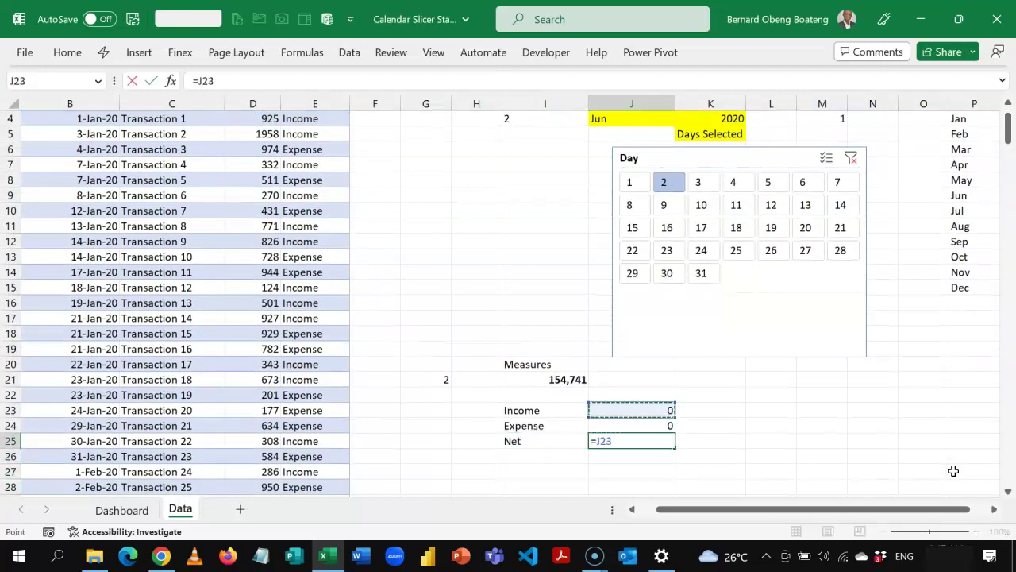
type("-")
key("Up")
key("Return")
key("Up")
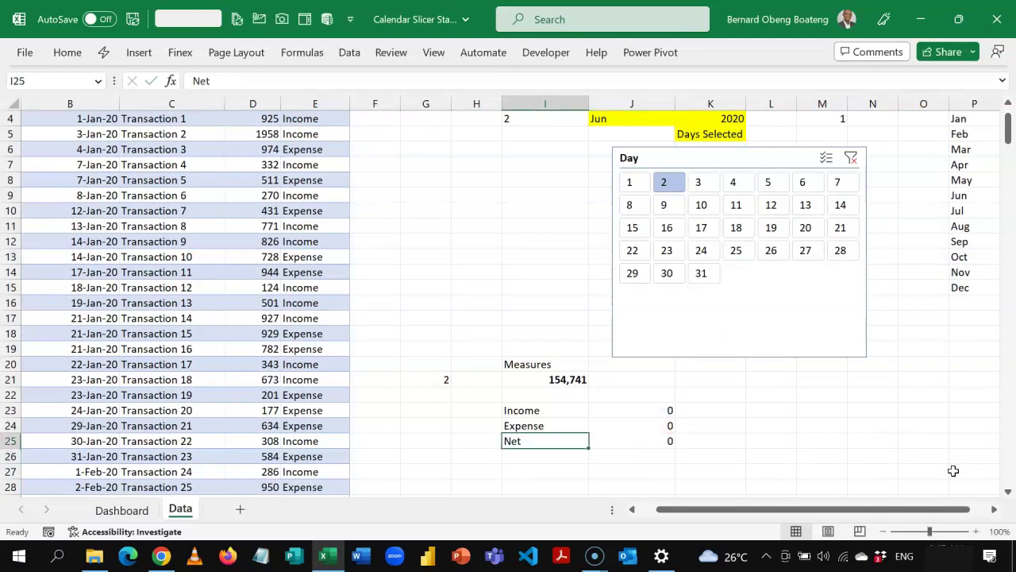
Step: Filter the Day slicer to single days, ending with days 1 to 5, to check the Net calculation
left_click(640, 188)
left_click(671, 183)
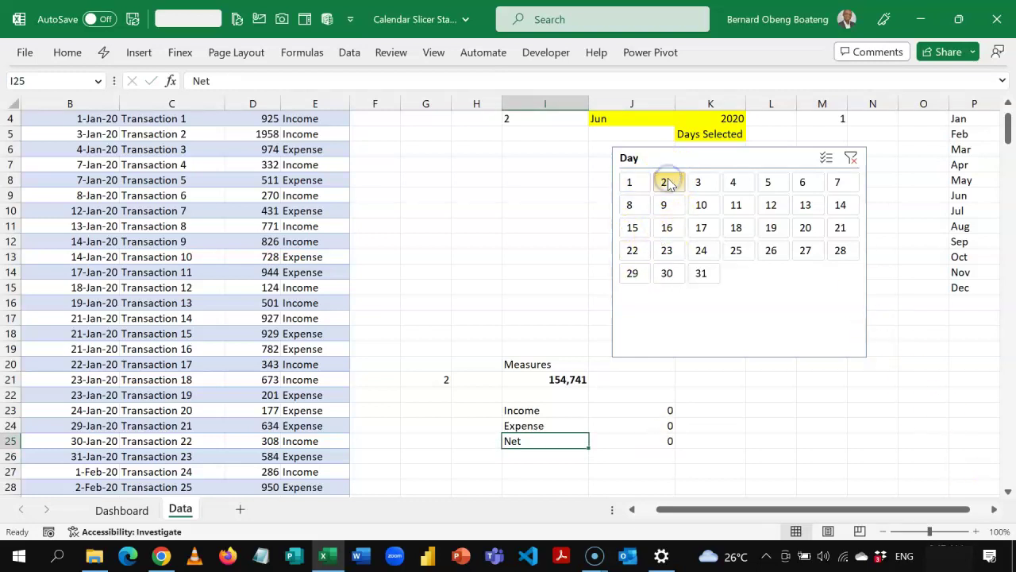
left_click(649, 183)
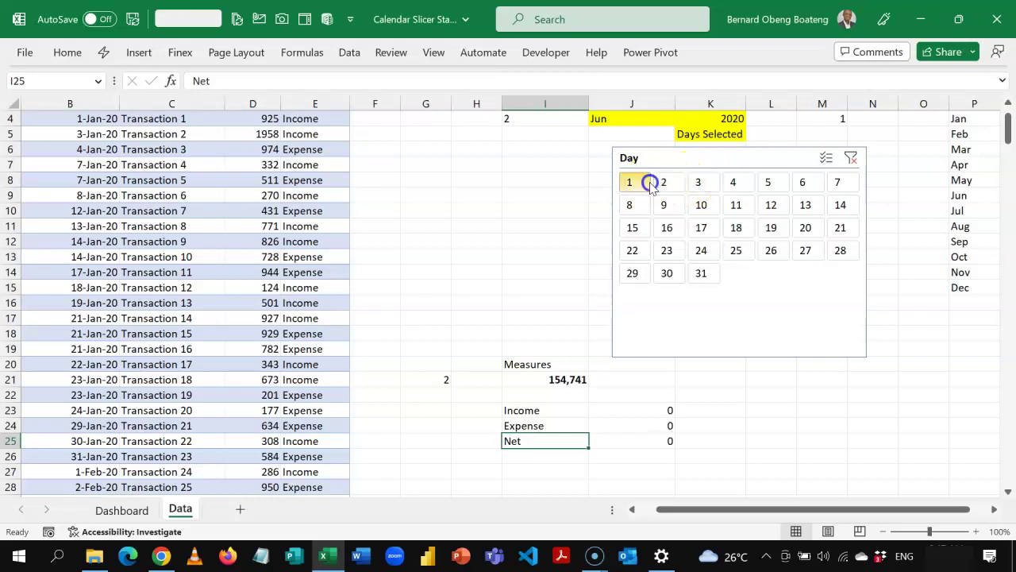
left_click(767, 182, "shift")
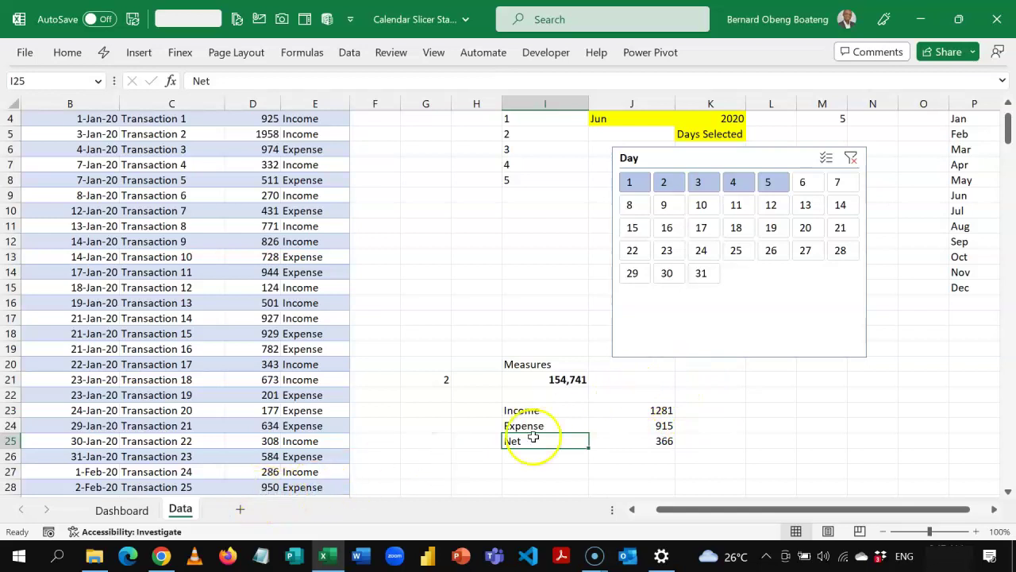
Step: Link the yellow Income circle on the Dashboard sheet to the Income total with =Data!J23
left_click(121, 508)
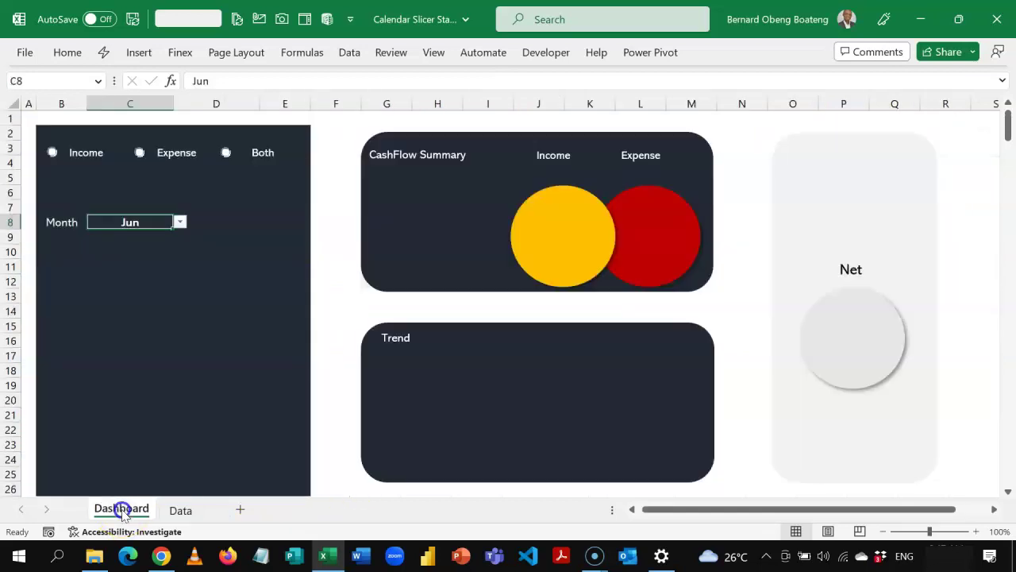
left_click(529, 243)
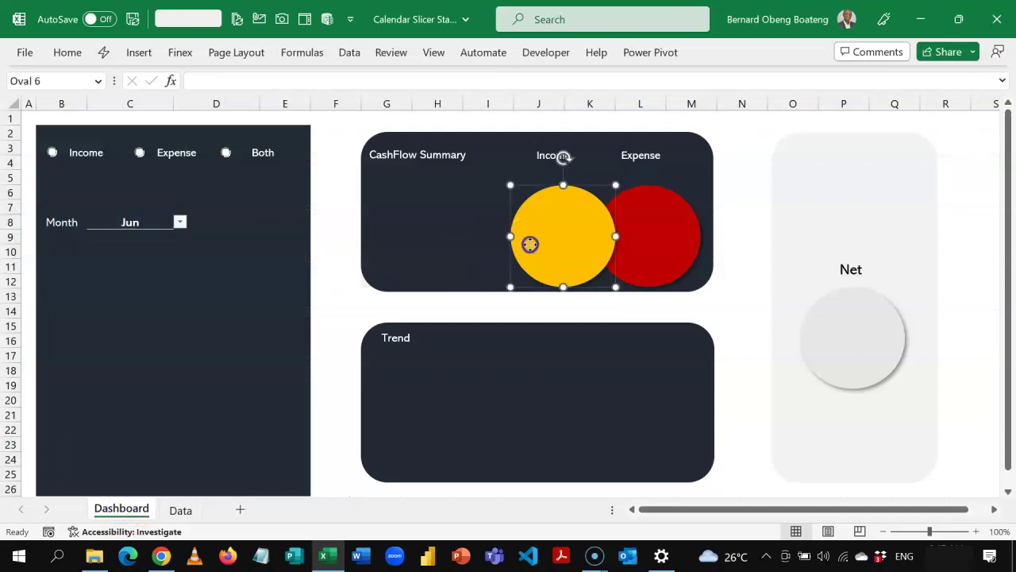
left_click(359, 79)
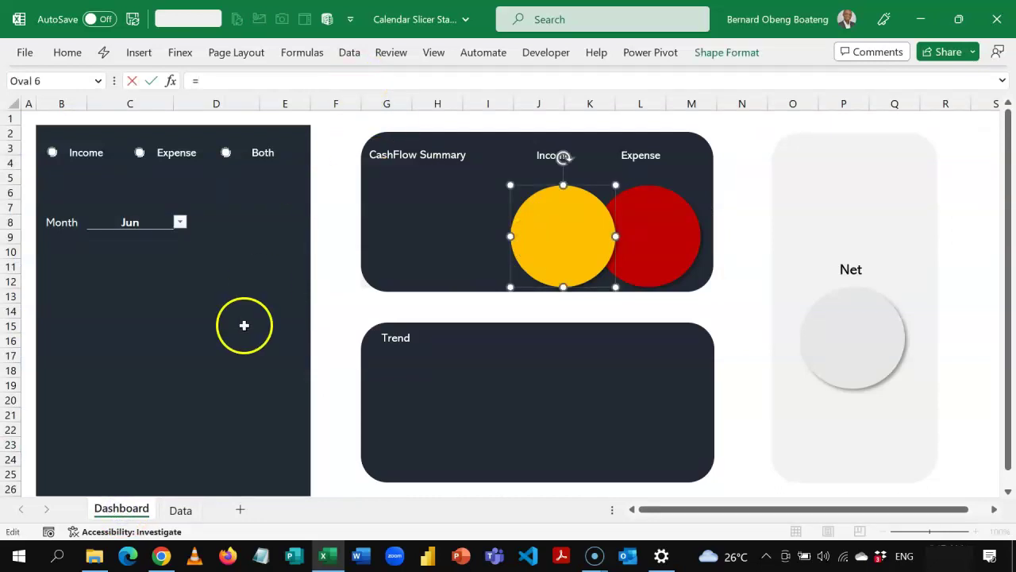
left_click(183, 509)
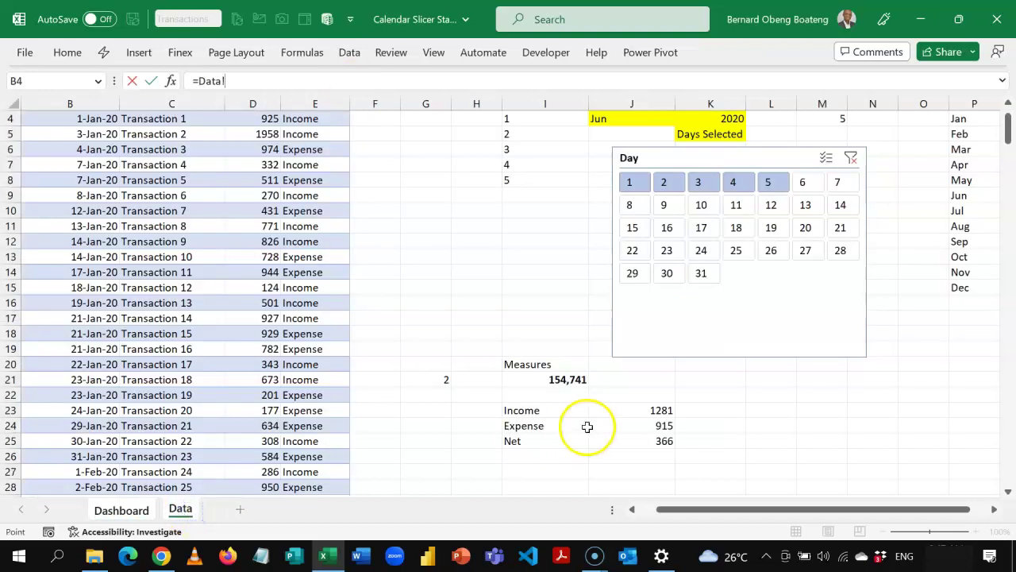
left_click(641, 409)
key("Return")
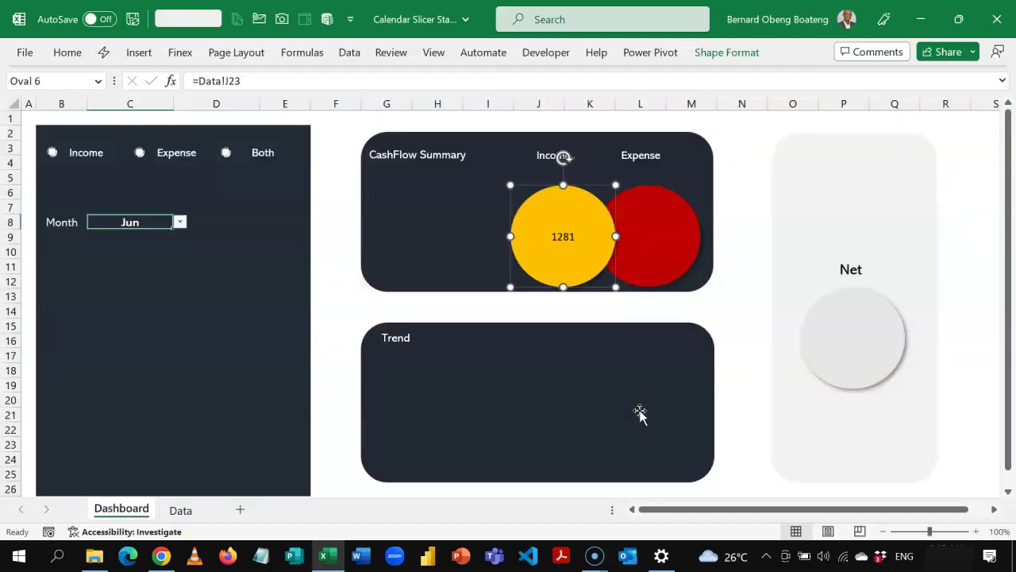
Step: Enlarge the value text in the yellow Income circle and make it bold
left_click(78, 54)
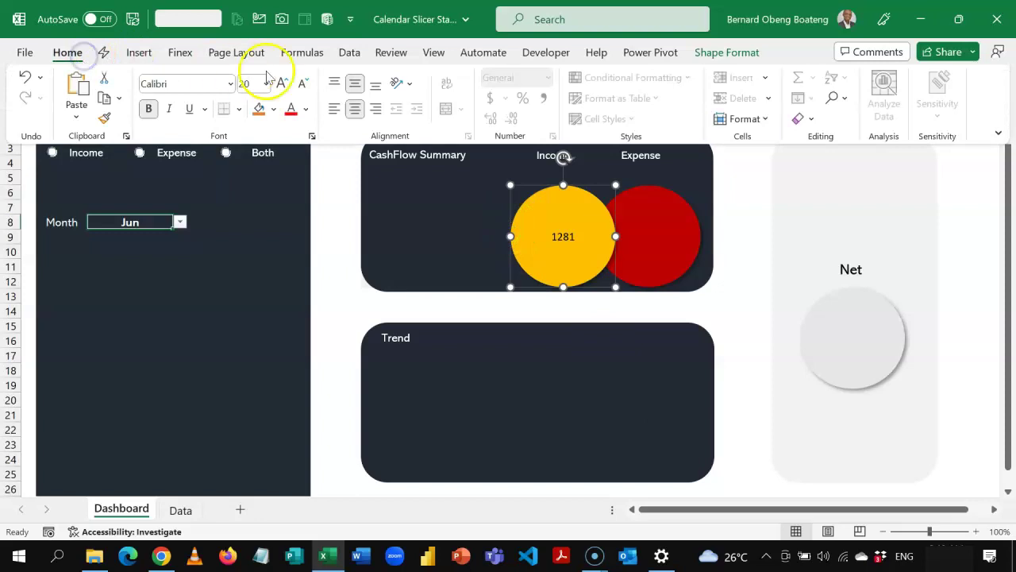
left_click(279, 83)
left_click(280, 83)
left_click(279, 83)
left_click(150, 110)
Step: Link the red Expense circle to =Data!J24 and format its value as 18 pt bold
left_click(649, 216)
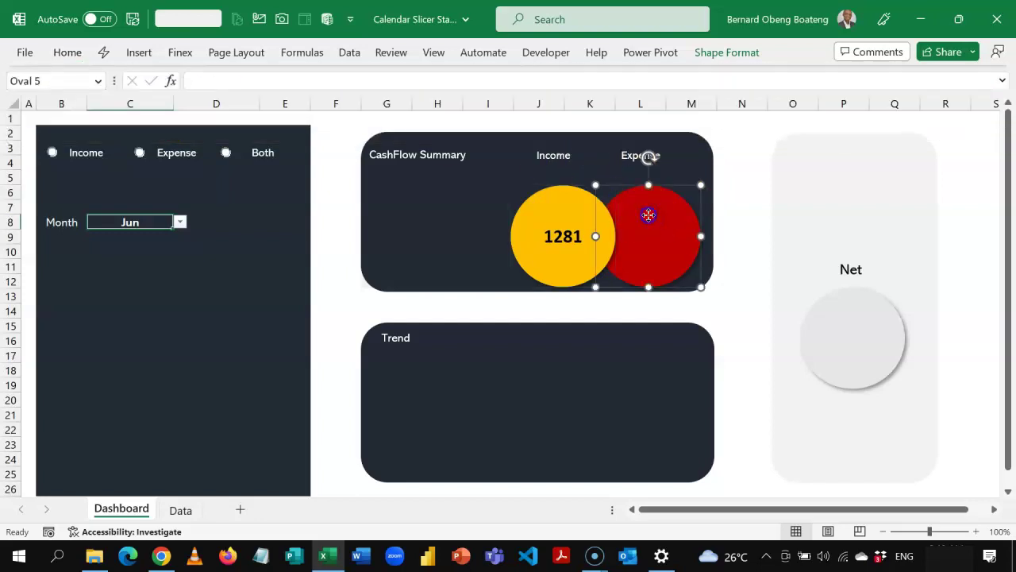
left_click(405, 82)
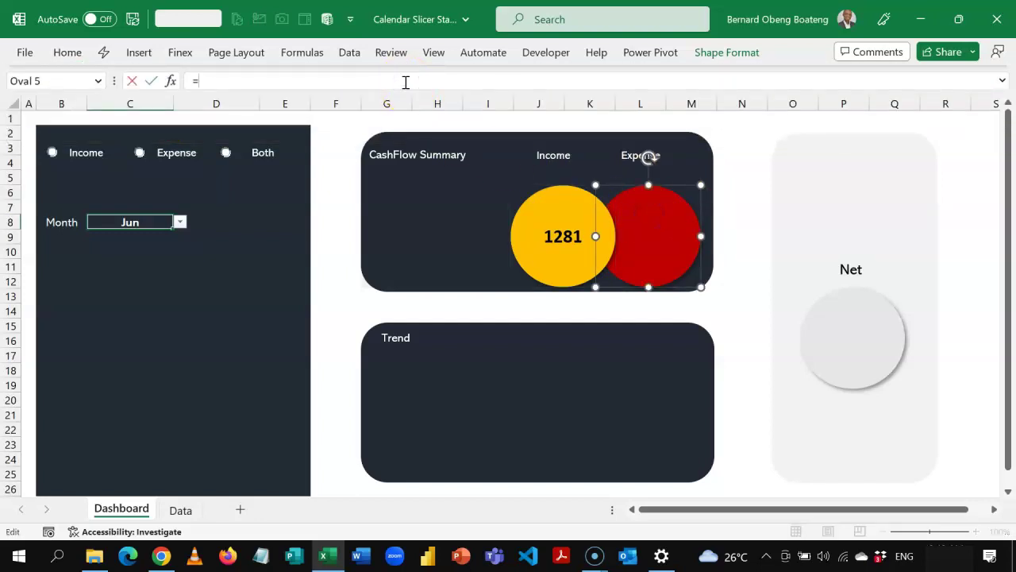
left_click(180, 510)
left_click(639, 425)
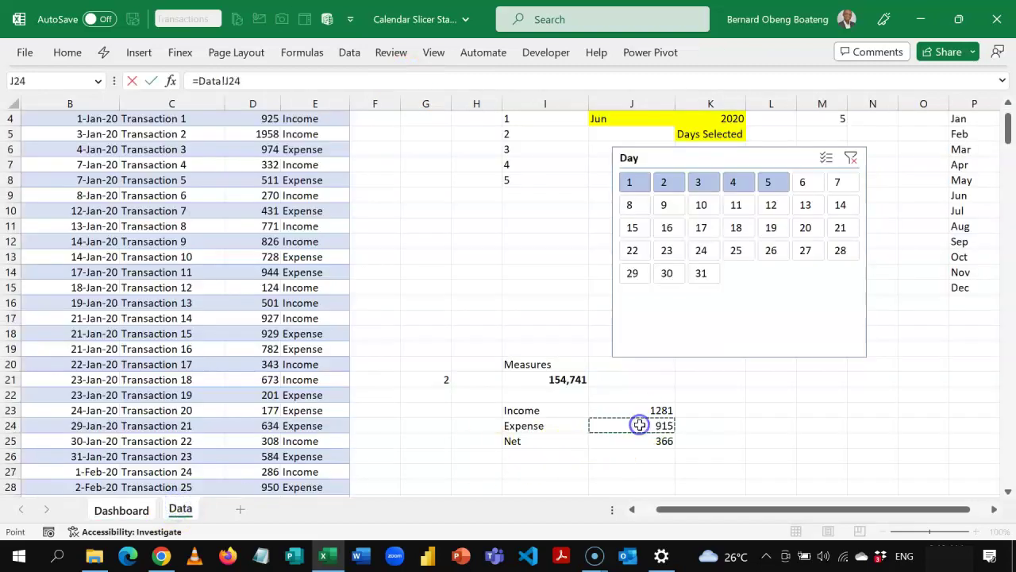
key("Return")
left_click(67, 51)
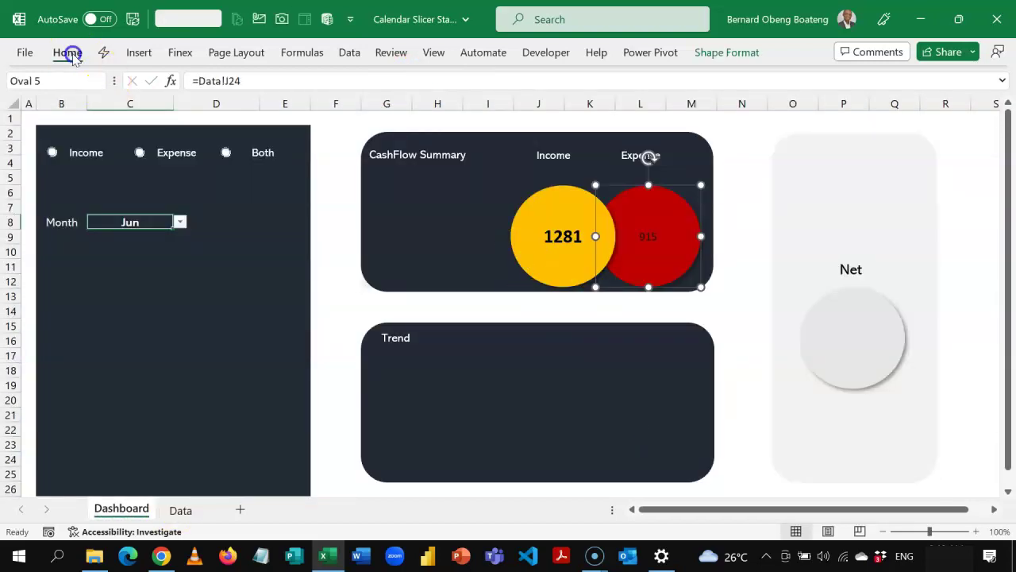
left_click(281, 85)
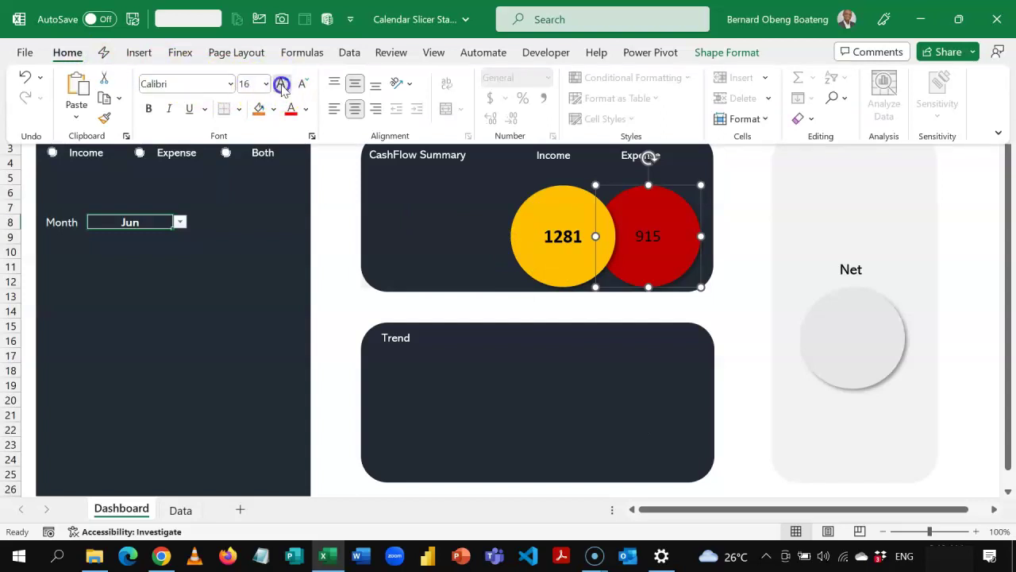
left_click(148, 109)
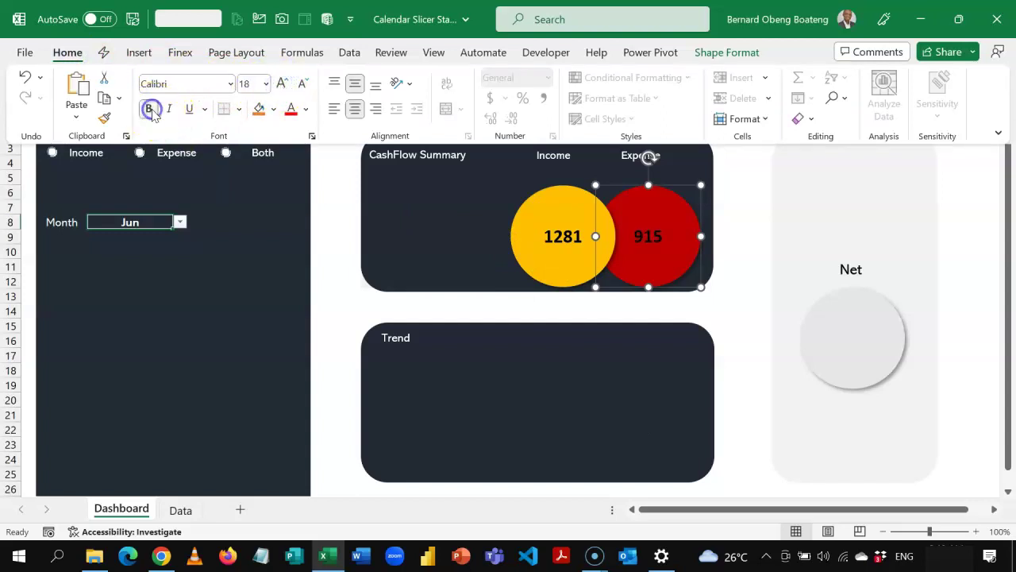
Step: Link the grey Net circle to =Data!J25 and format its value as 20 pt bold
left_click(817, 321)
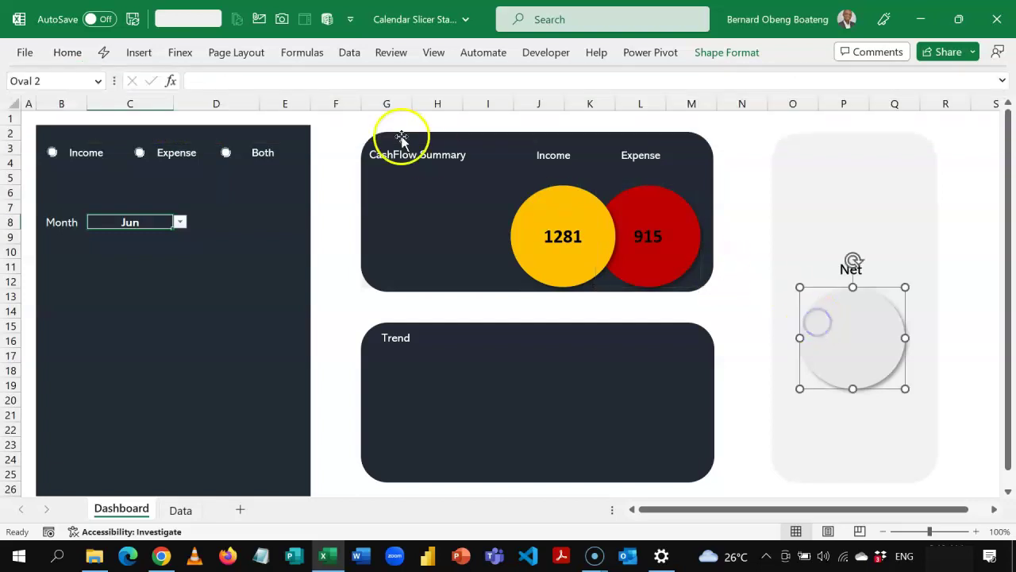
left_click(360, 81)
type("=")
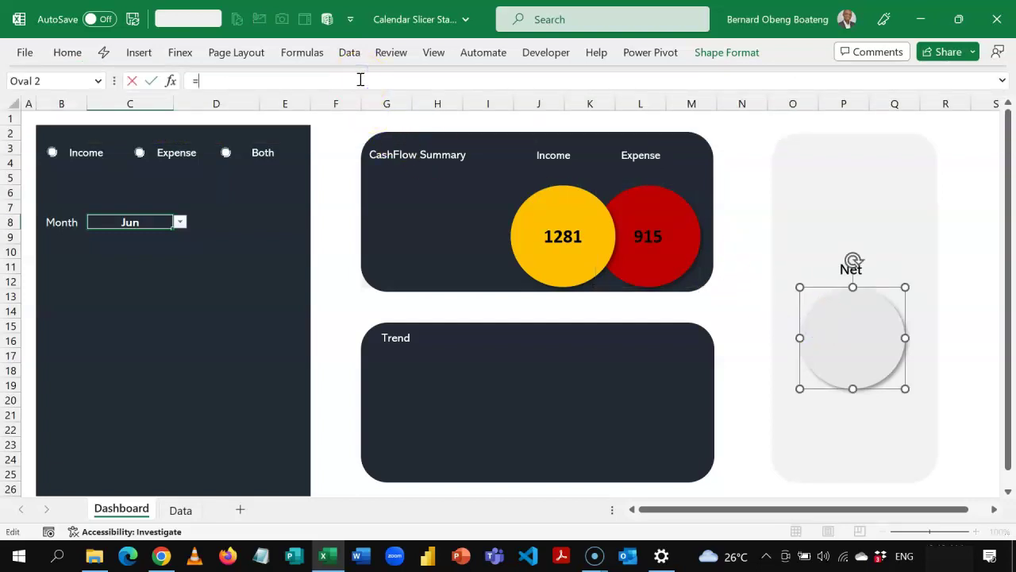
left_click(180, 510)
left_click(663, 442)
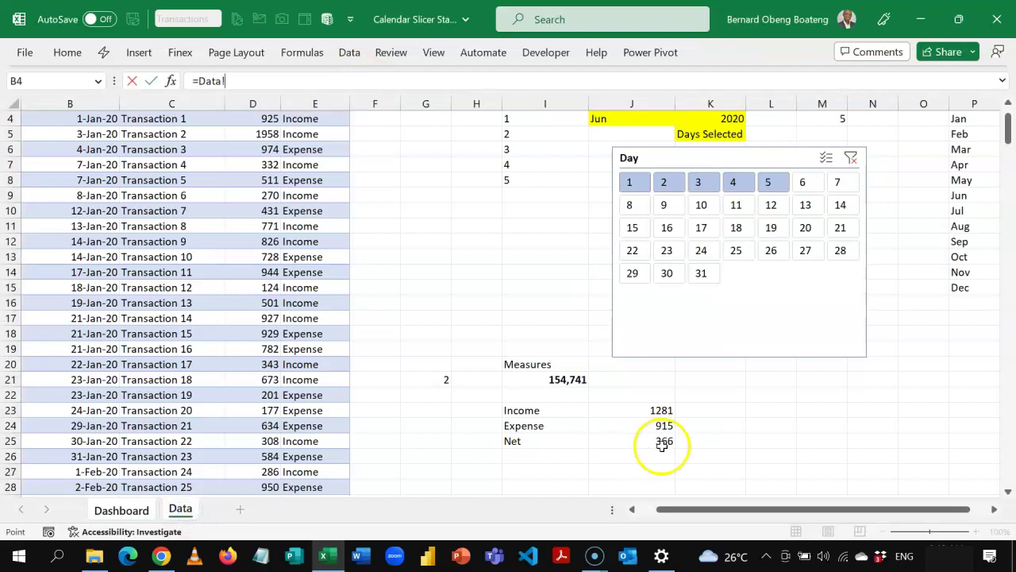
key("Return")
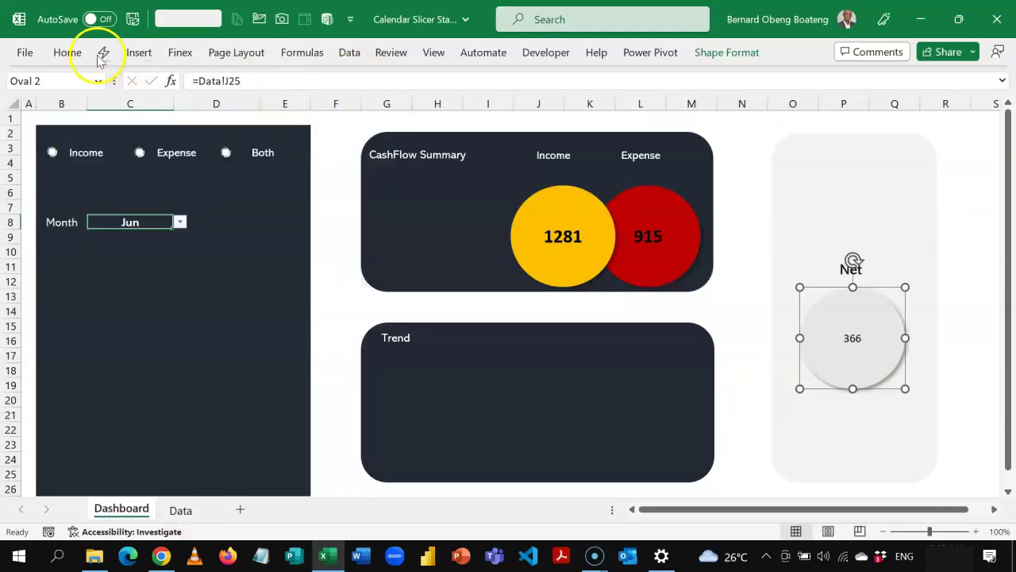
left_click(67, 53)
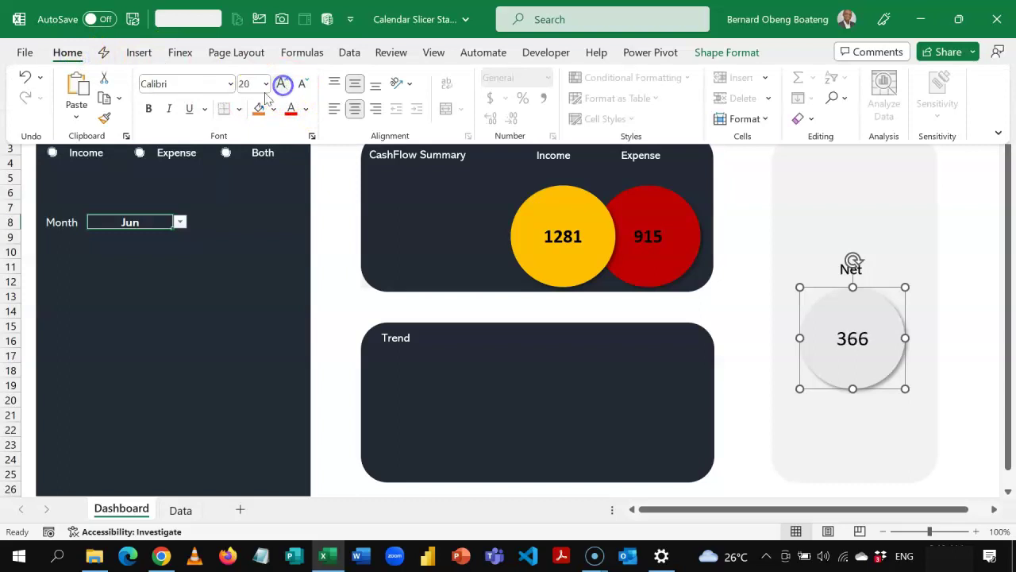
left_click(148, 108)
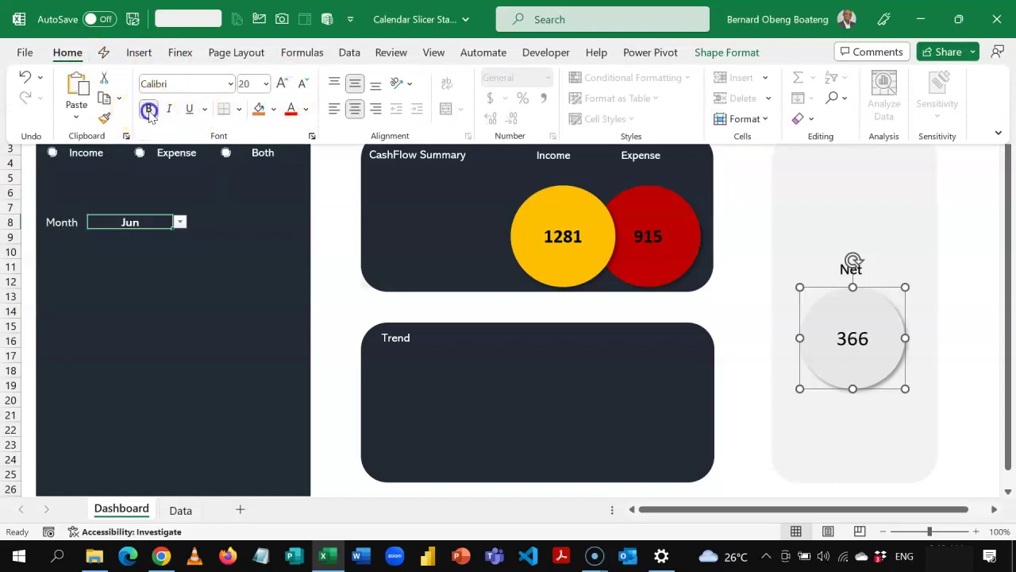
Step: Format the totals in J23:J25 on the Data sheet with a thousands separator and no decimals, and return to the Dashboard sheet
left_click(179, 509)
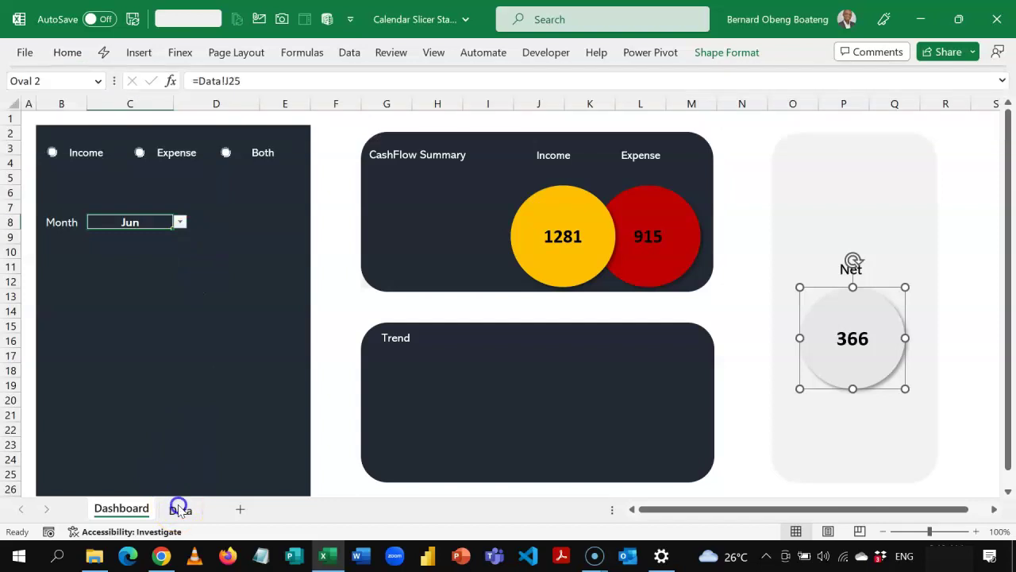
left_click_drag(654, 409, 654, 445)
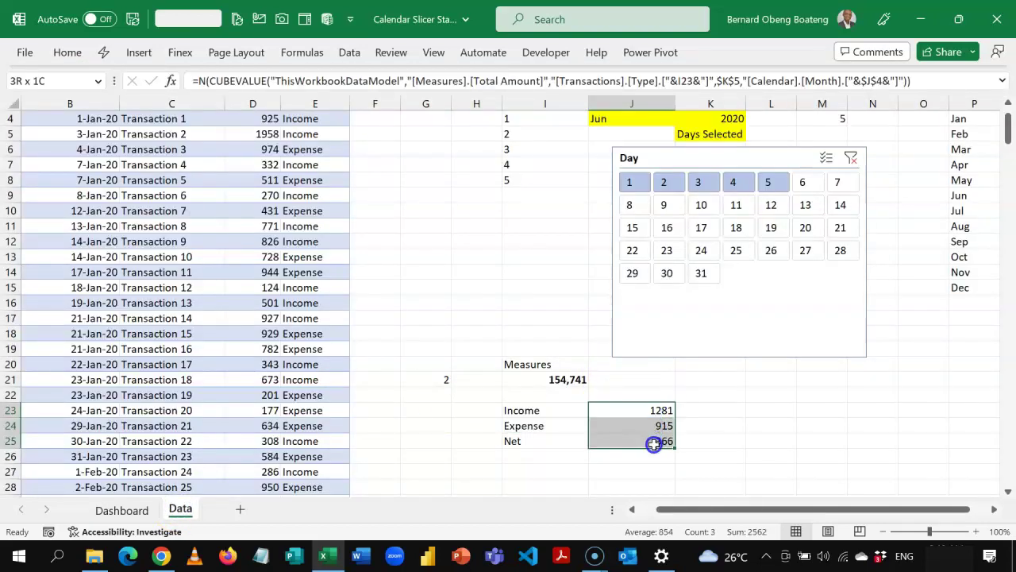
key("ctrl+shift+1")
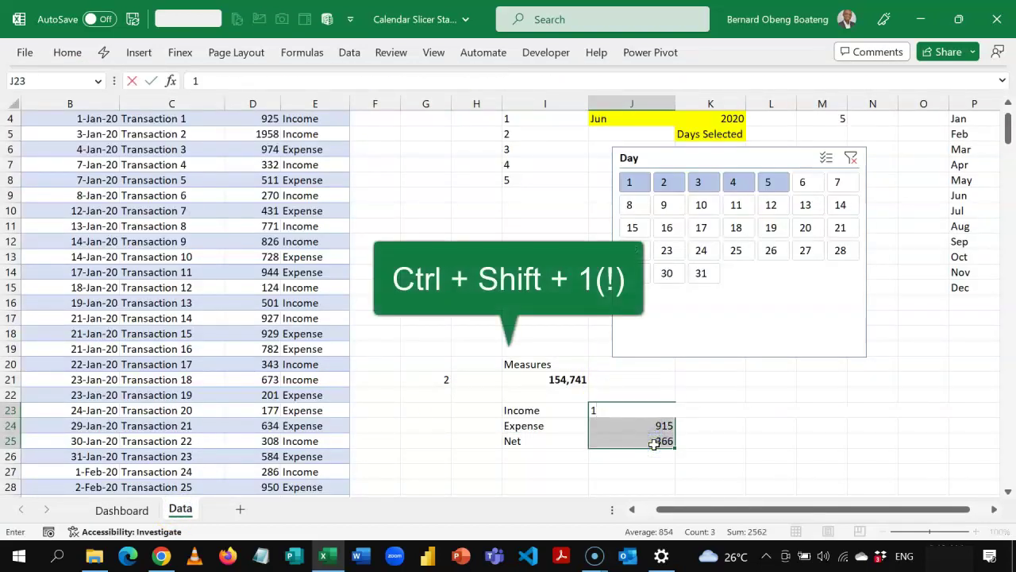
key("alt+h")
key("9")
key("alt+h")
key("9")
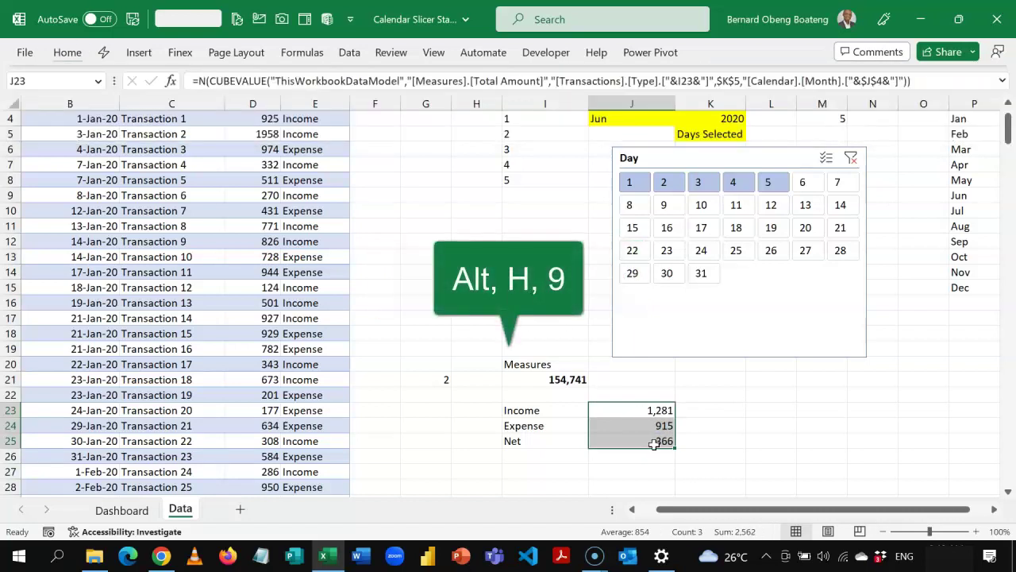
left_click(127, 508)
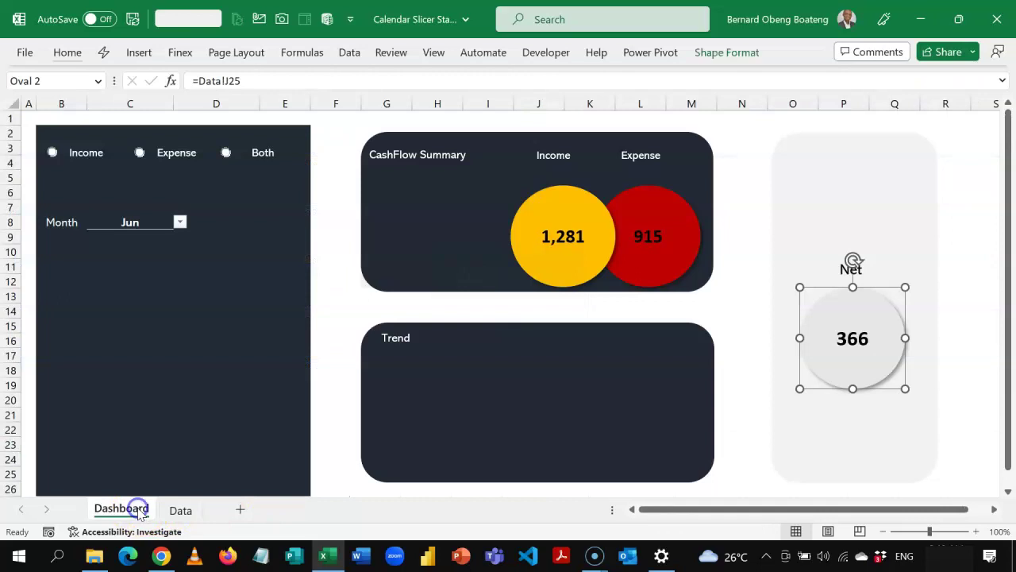
Step: Move the Day slicer from the Data sheet to the Dashboard sheet and position it below the Month dropdown
left_click(181, 509)
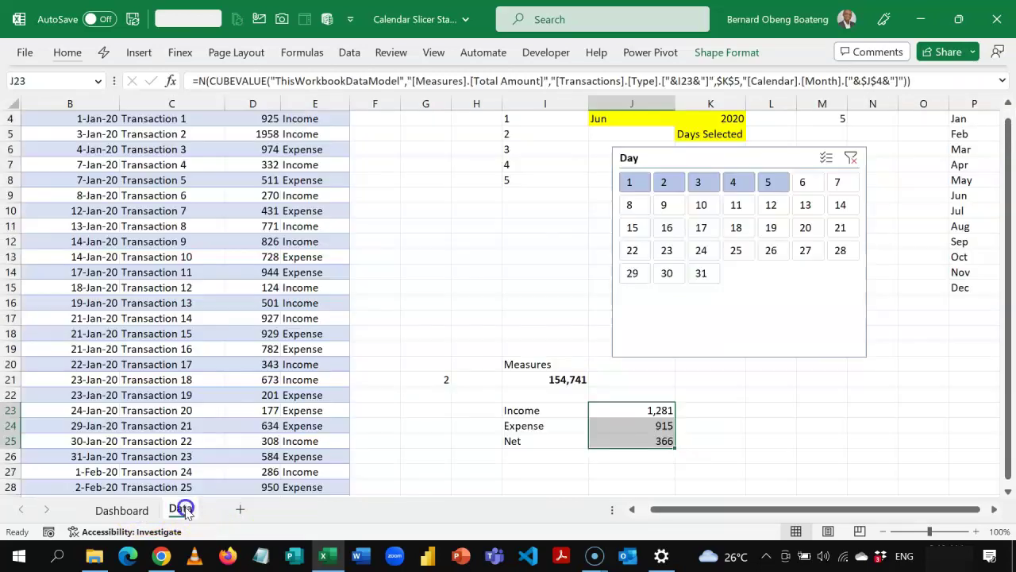
left_click(675, 162)
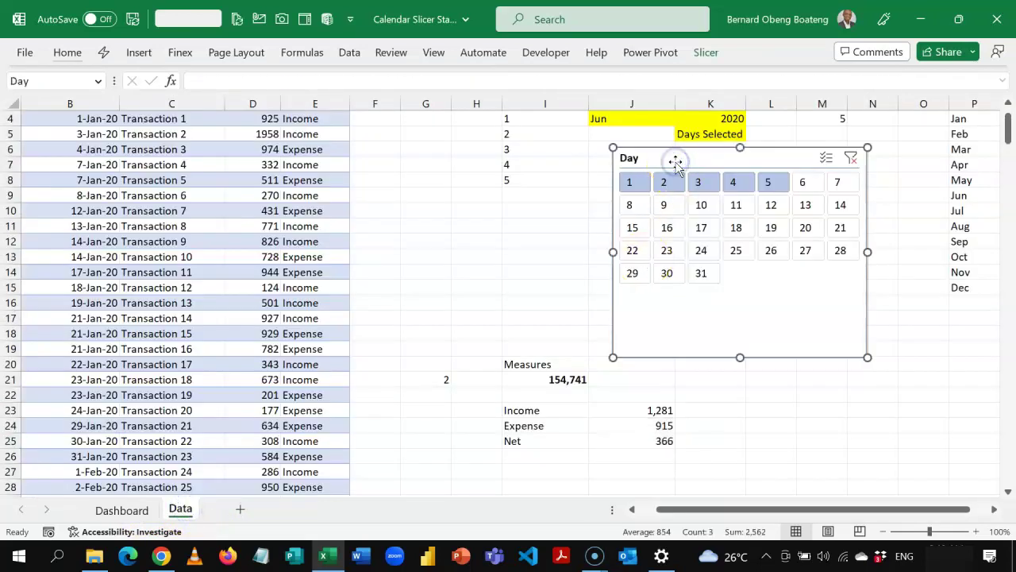
key("Delete")
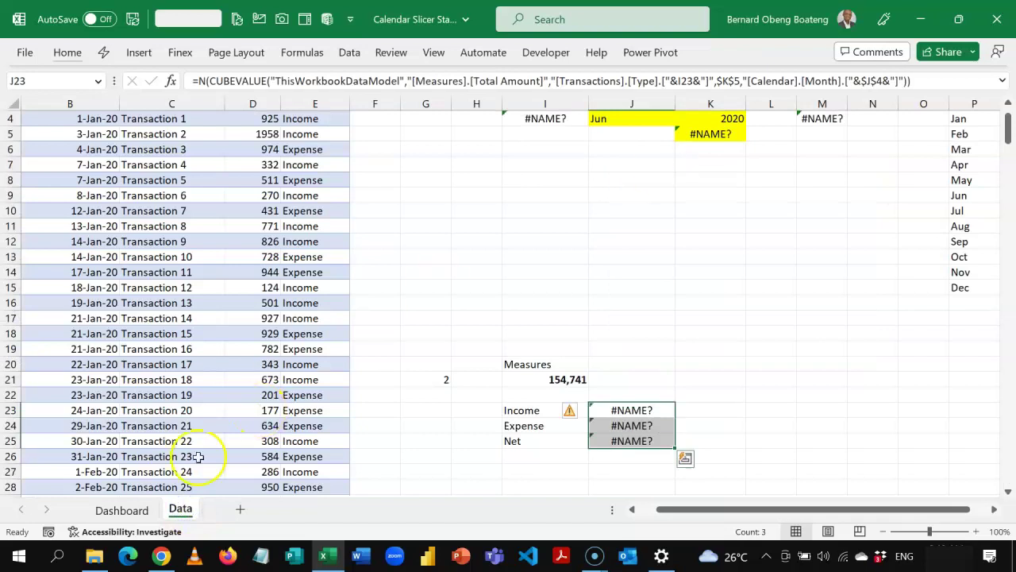
left_click(127, 510)
left_click(72, 266)
key("ctrl+v")
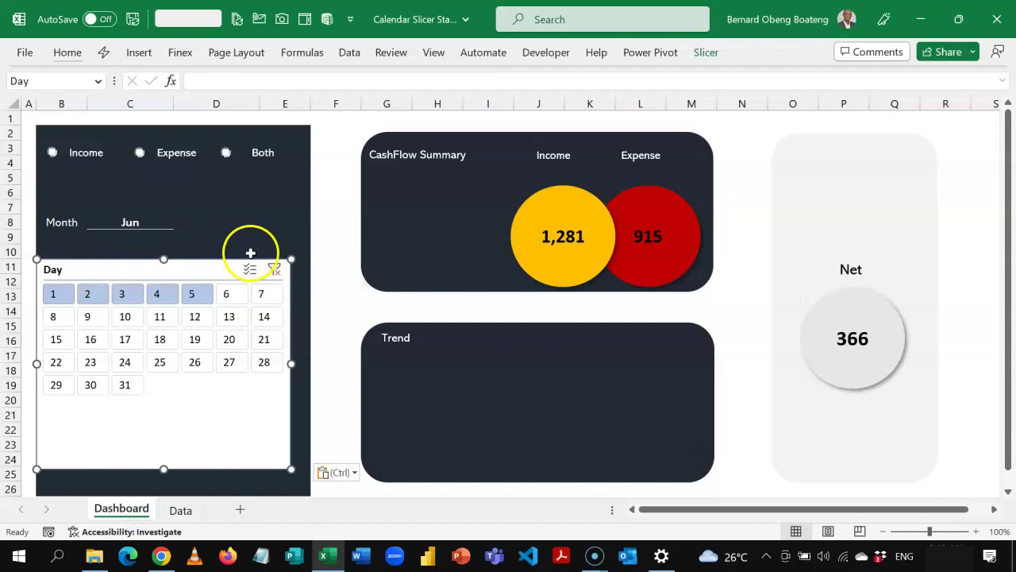
left_click_drag(220, 271, 220, 259)
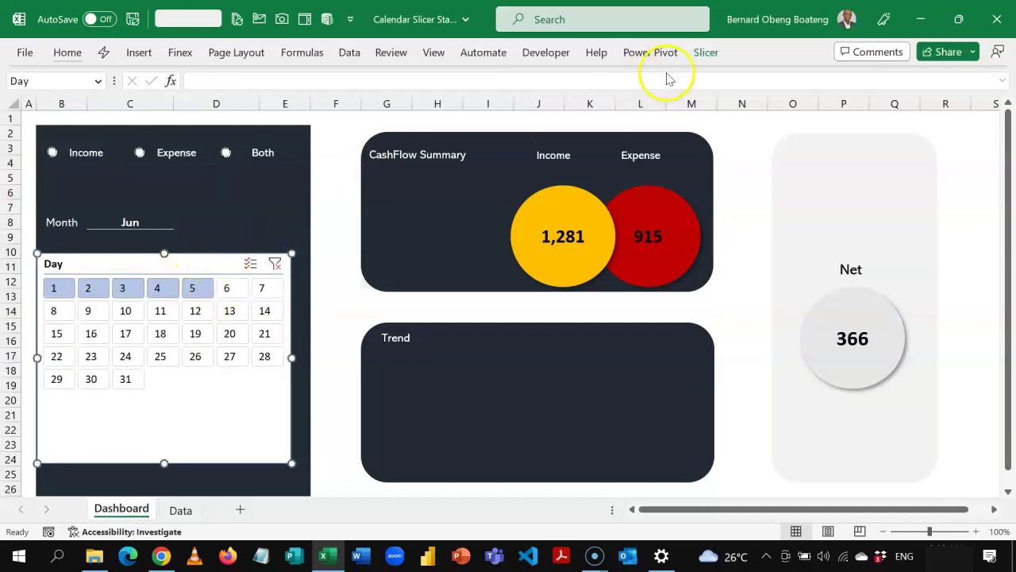
Step: Apply the custom dark slicer style with yellow selected days to the Day slicer
left_click(701, 54)
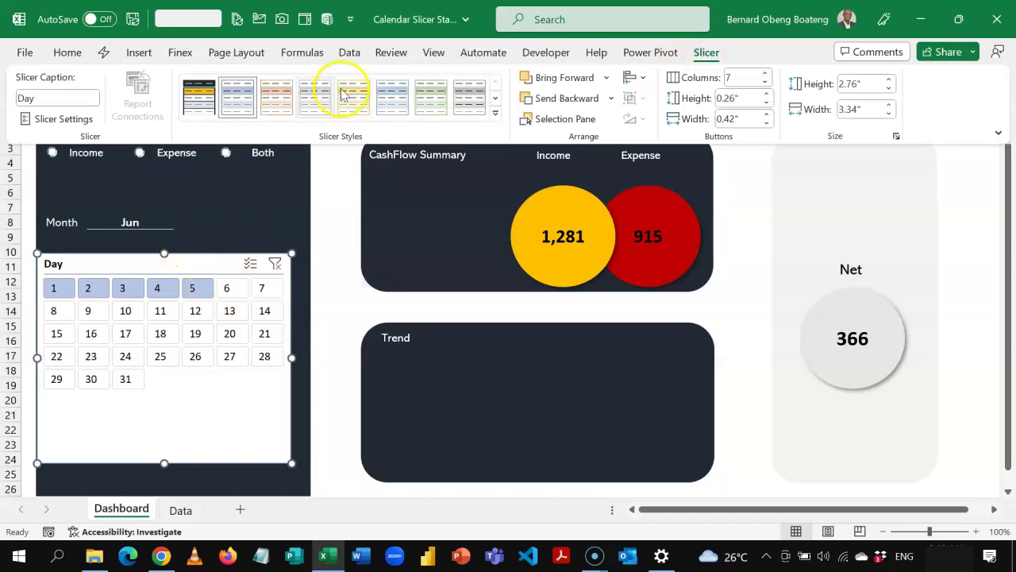
left_click(199, 103)
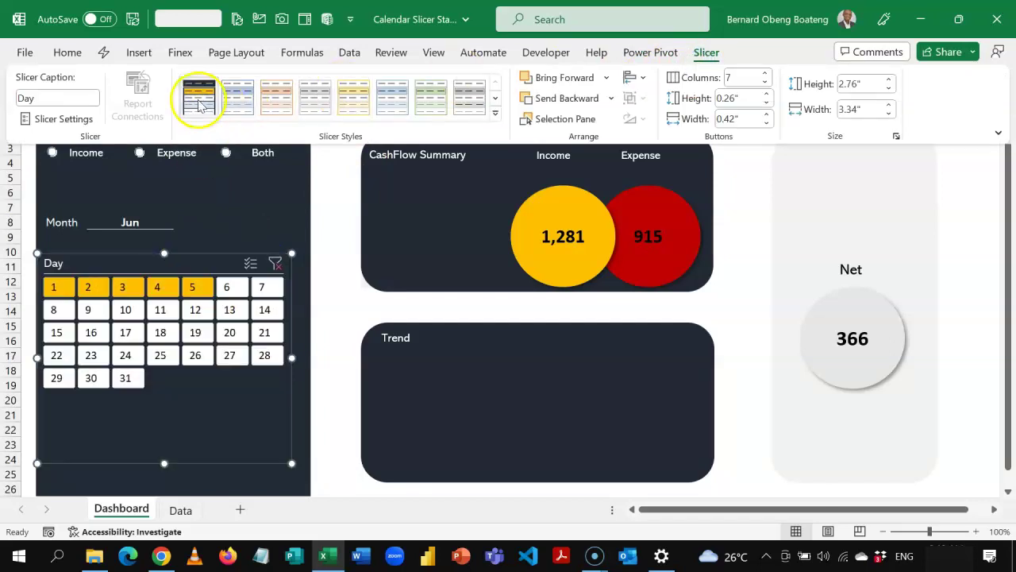
left_click(199, 123)
left_click(240, 238)
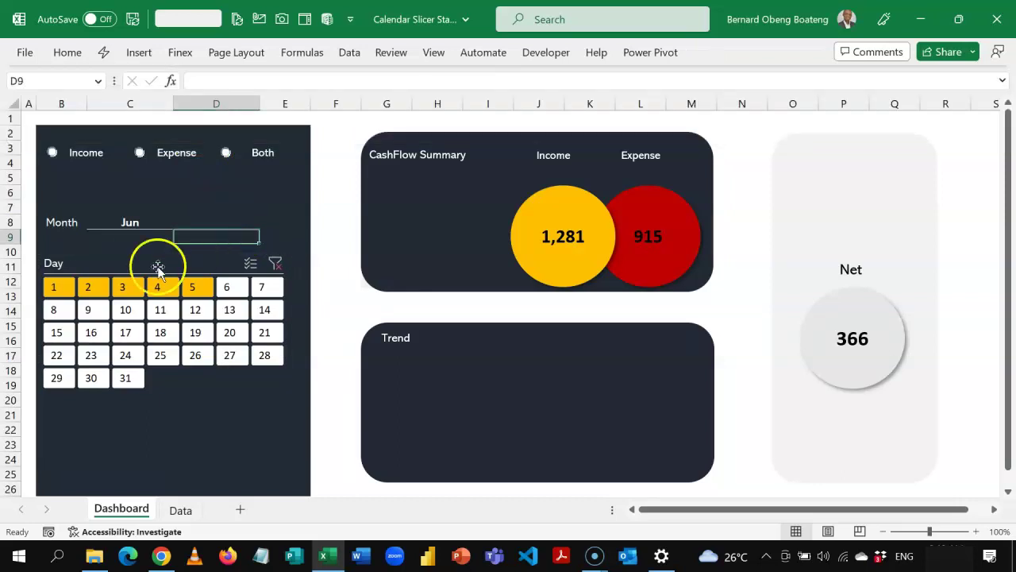
Step: Test the Dashboard circles by filtering the Day slicer to day 1, day 2 alone, and days 1 to 5
left_click(59, 289)
left_click(86, 288)
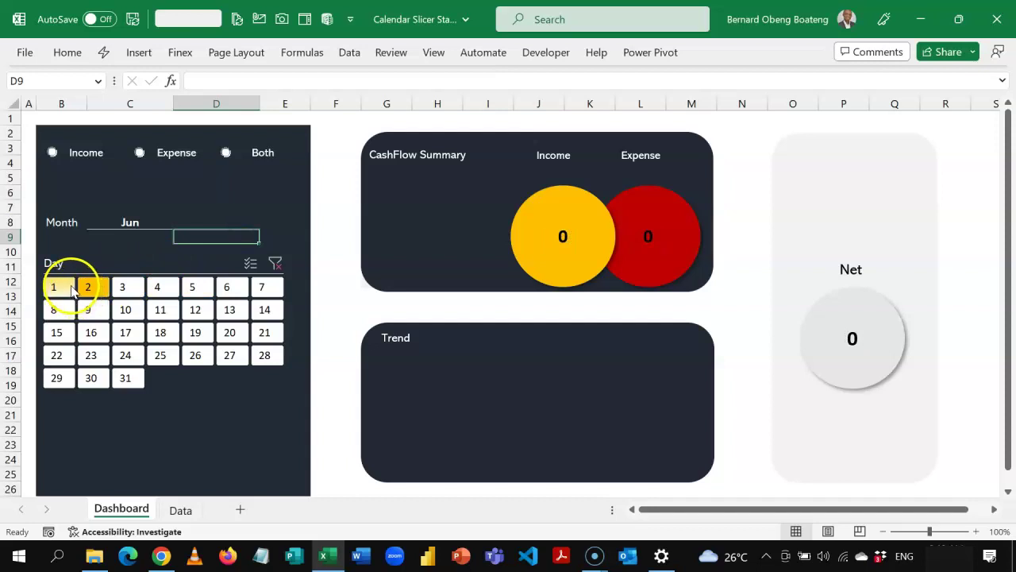
left_click(59, 289)
left_click(186, 289, "shift")
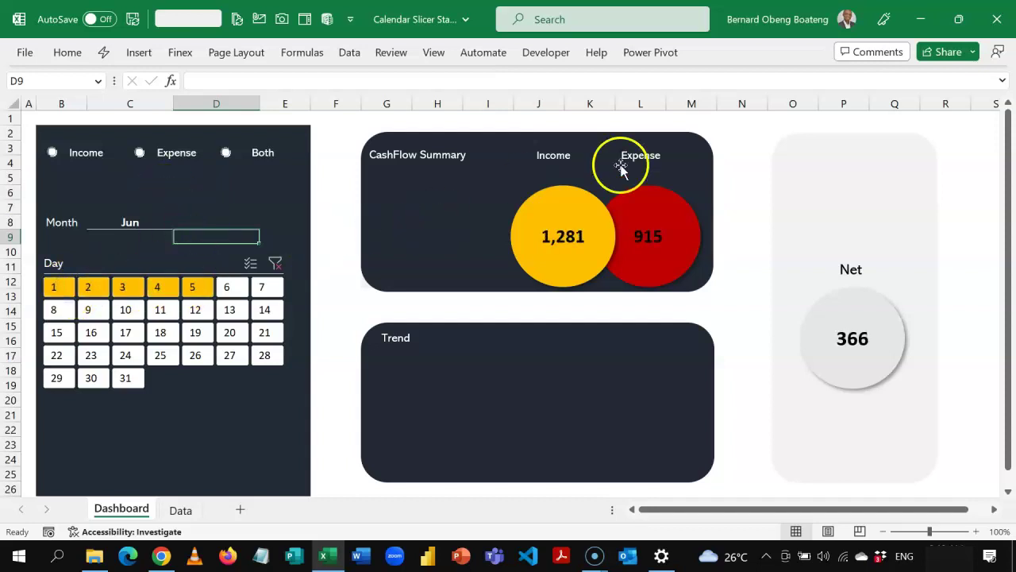
Step: Choose another month from the Month dropdown in C8 on the Dashboard sheet
left_click(136, 222)
left_click(179, 222)
left_click(124, 381)
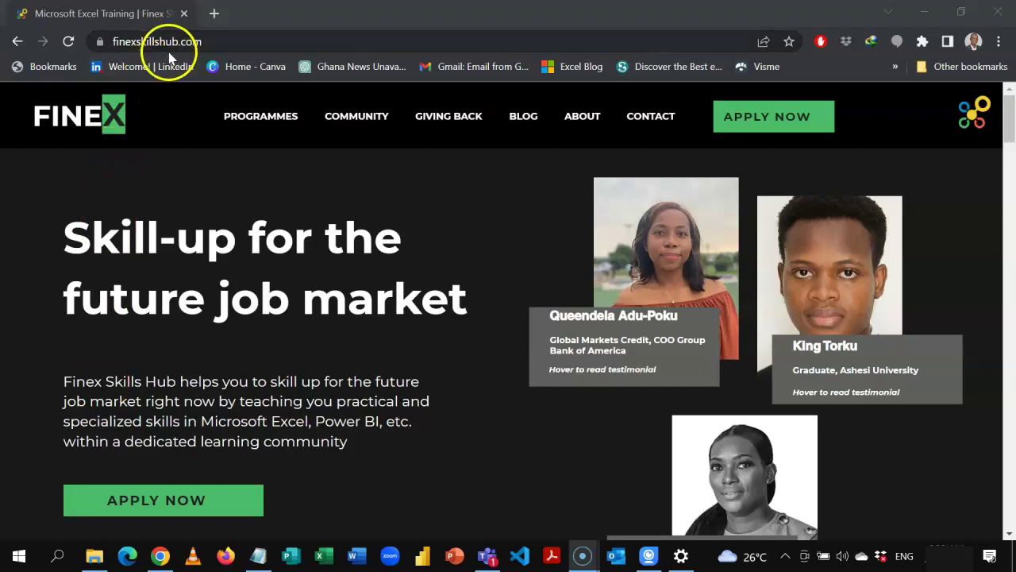
Step: Switch to Chrome and open the application page of finexskillshub.com
left_click(746, 119)
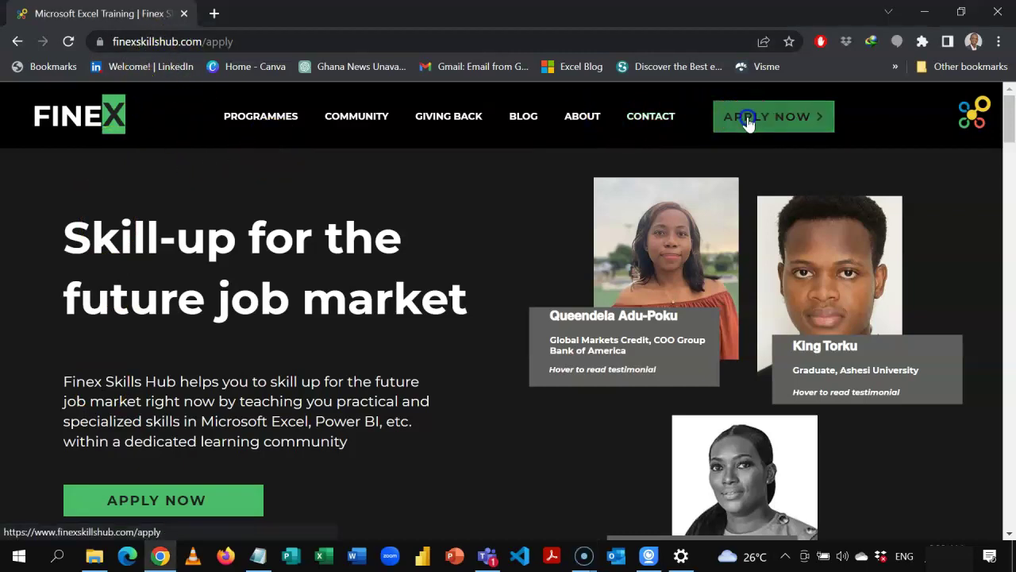